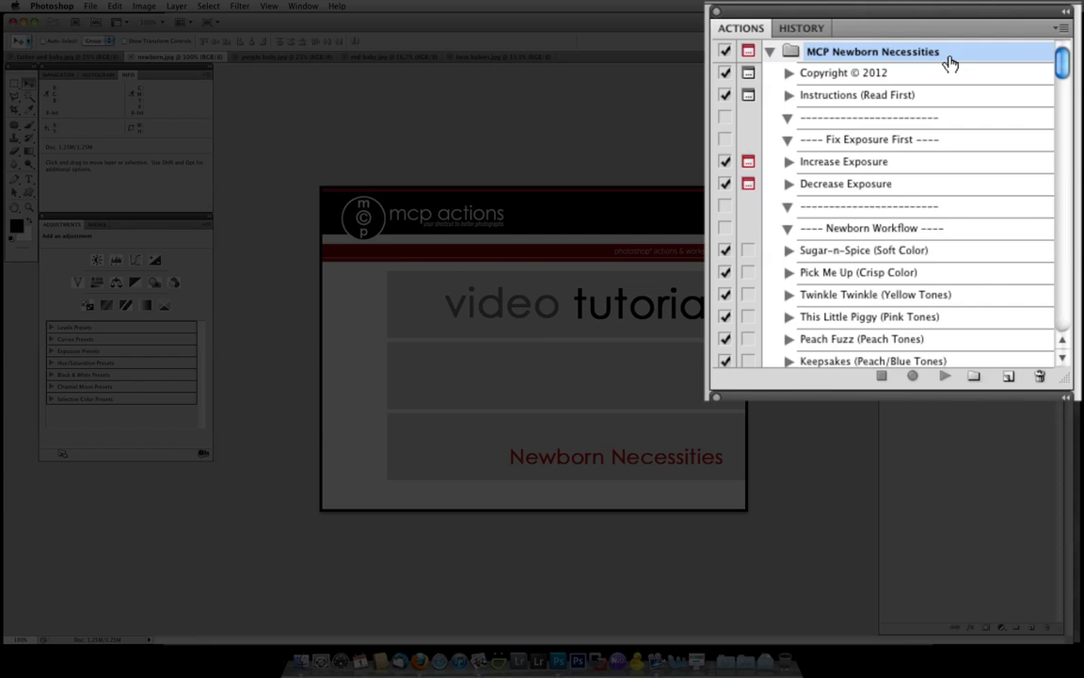
Run the Instructions (Read First) action from the MCP Newborn Necessities set.
click(770, 52)
click(770, 52)
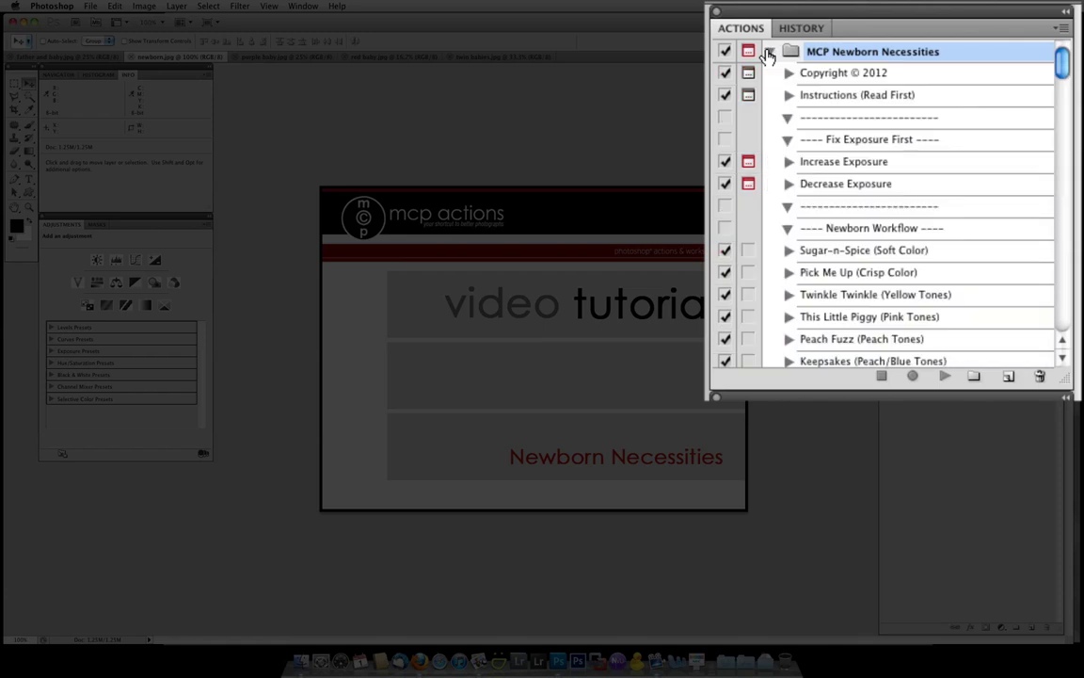
click(913, 102)
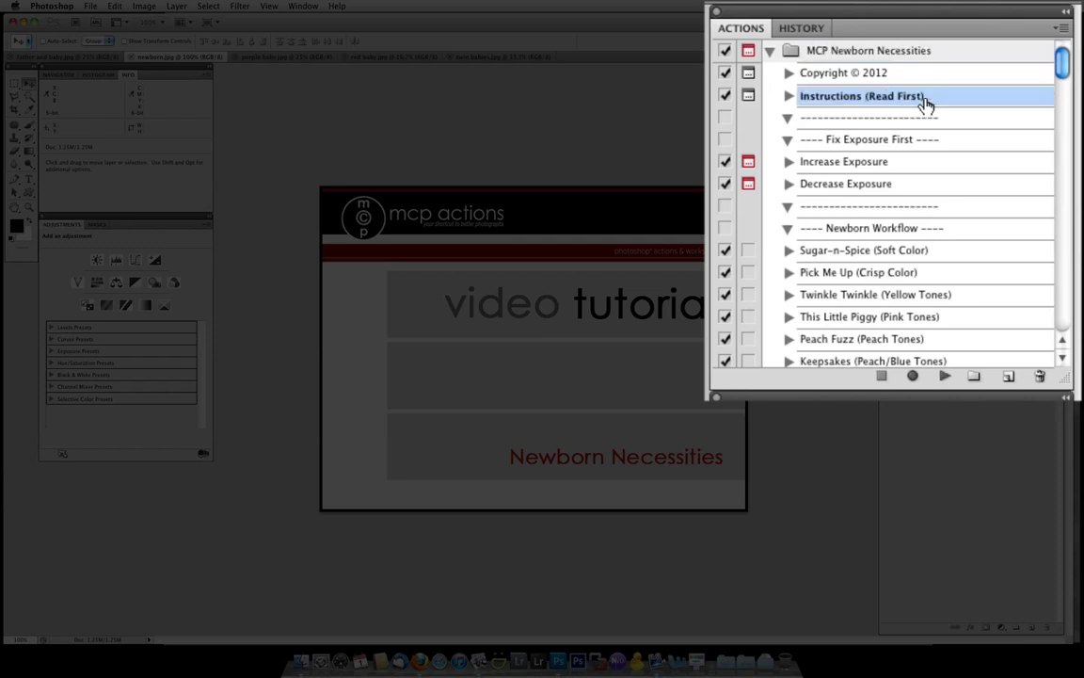
click(943, 376)
Review the Diaper Bag, Baby Bottle (Off White) and Blankets of Haze (Mix & Match) actions.
scroll(970, 193, down, 3)
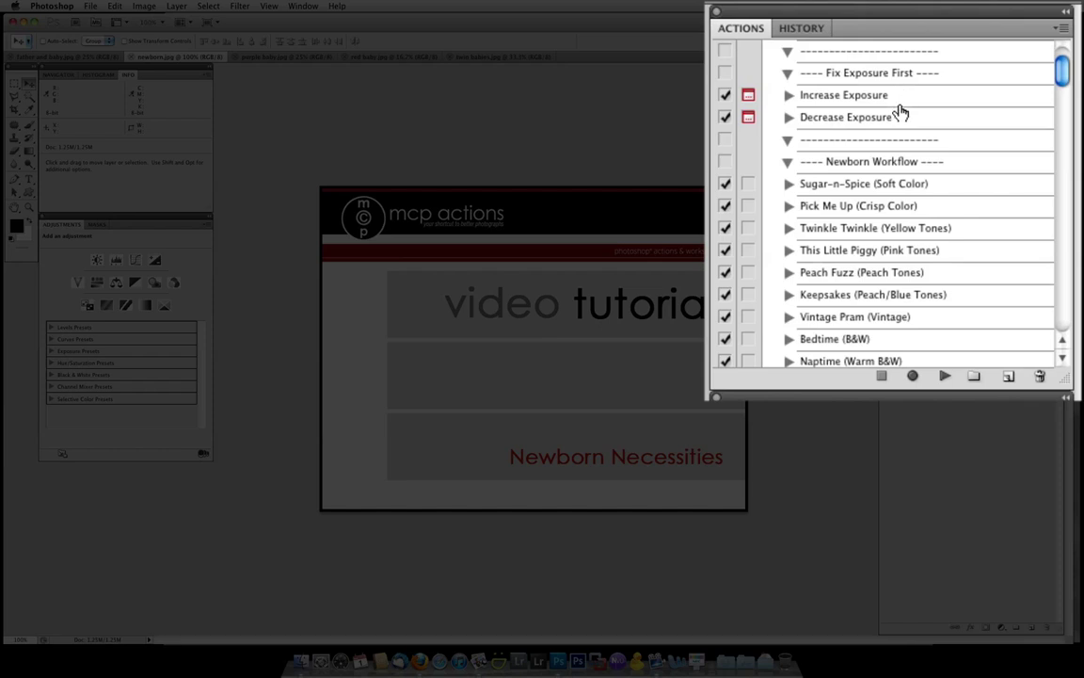
scroll(901, 112, down, 4)
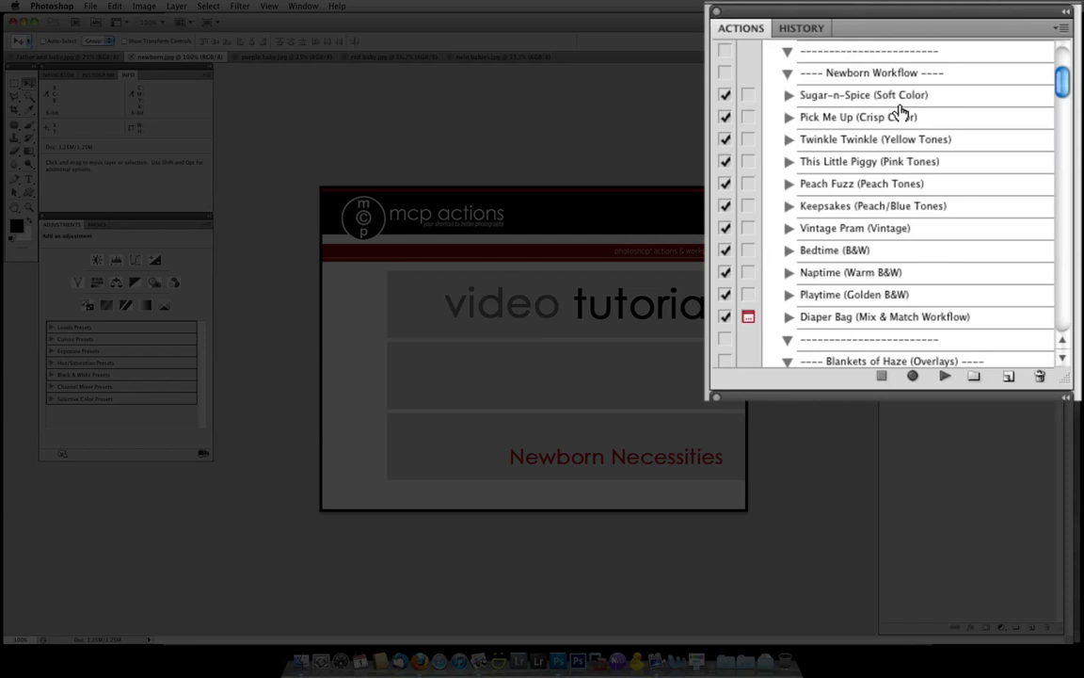
scroll(901, 118, down, 3)
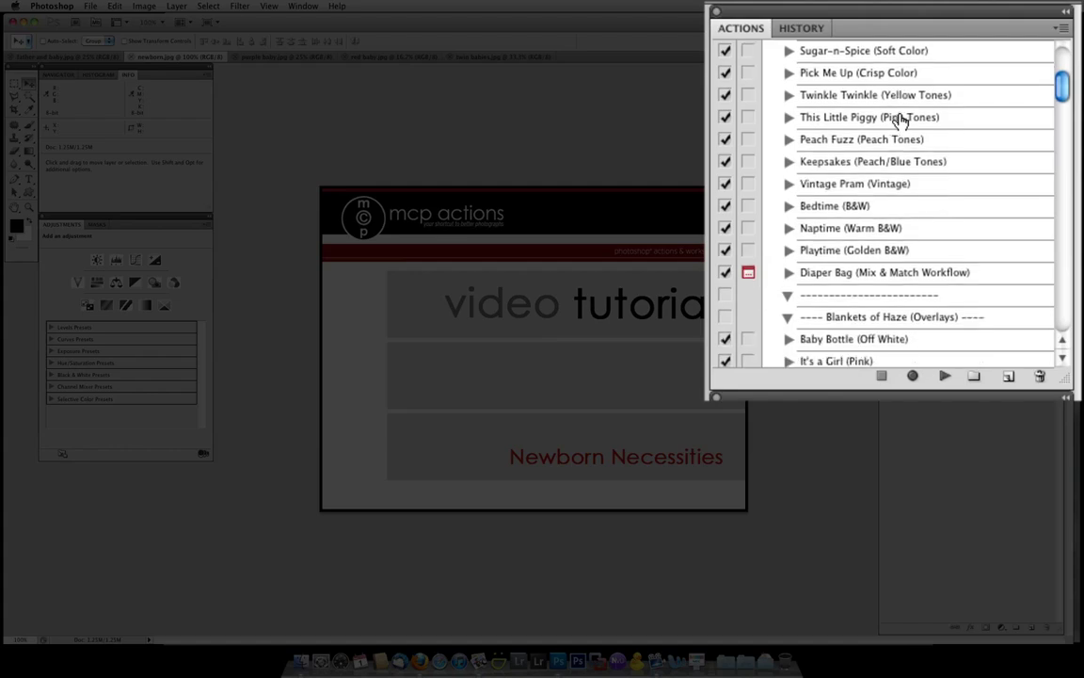
click(865, 250)
scroll(863, 268, up, 2)
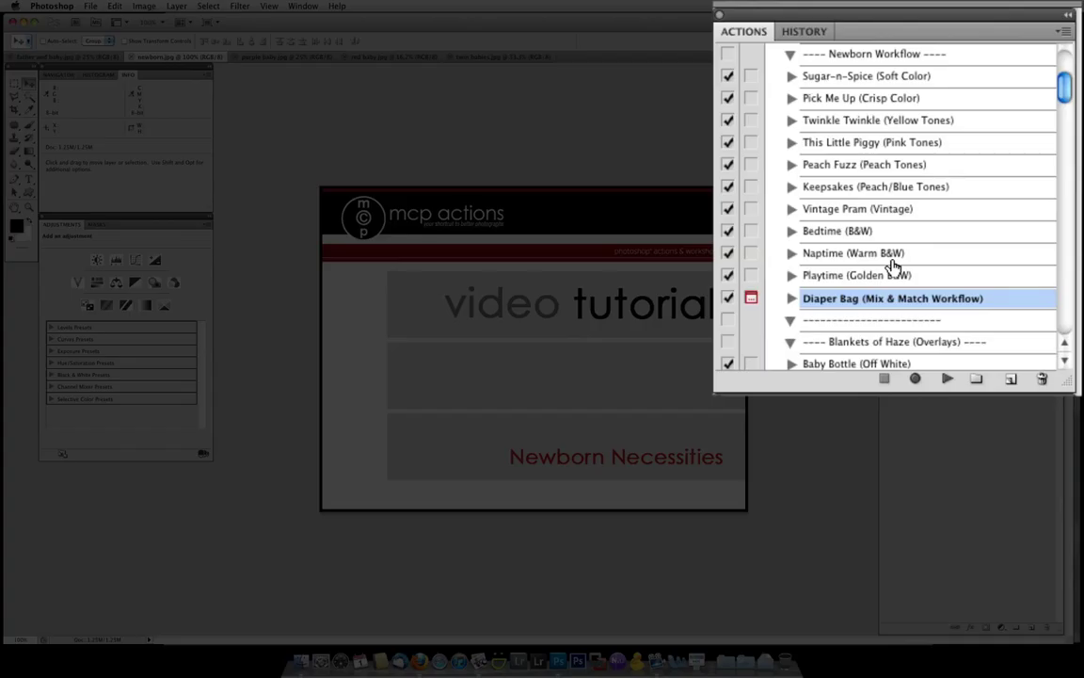
scroll(892, 267, down, 12)
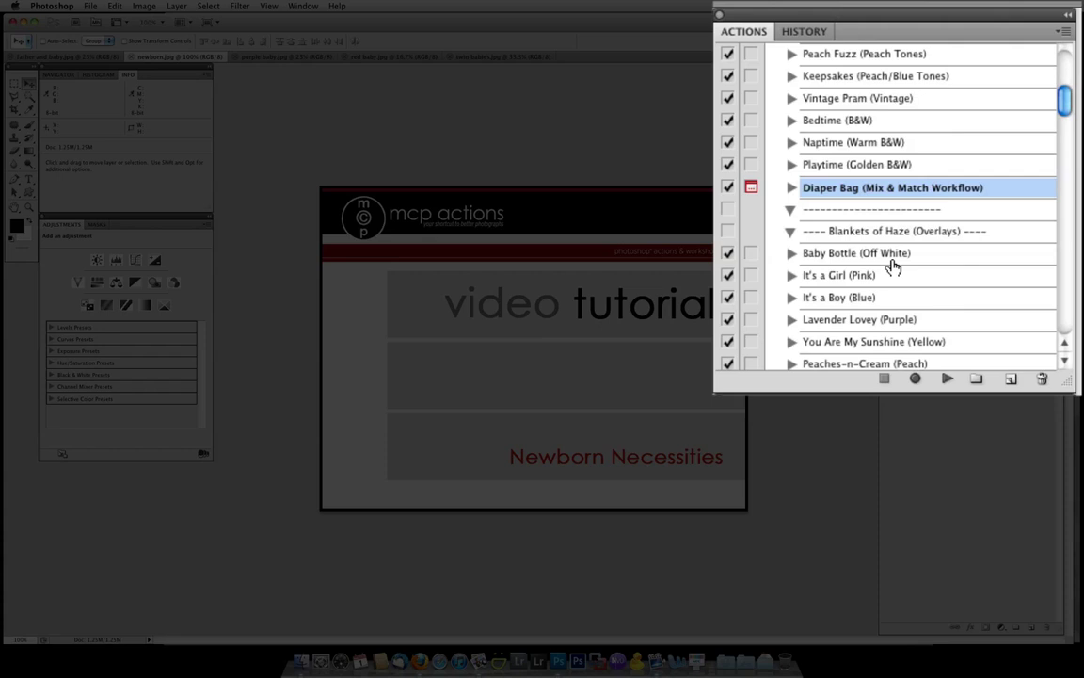
scroll(893, 267, up, 1)
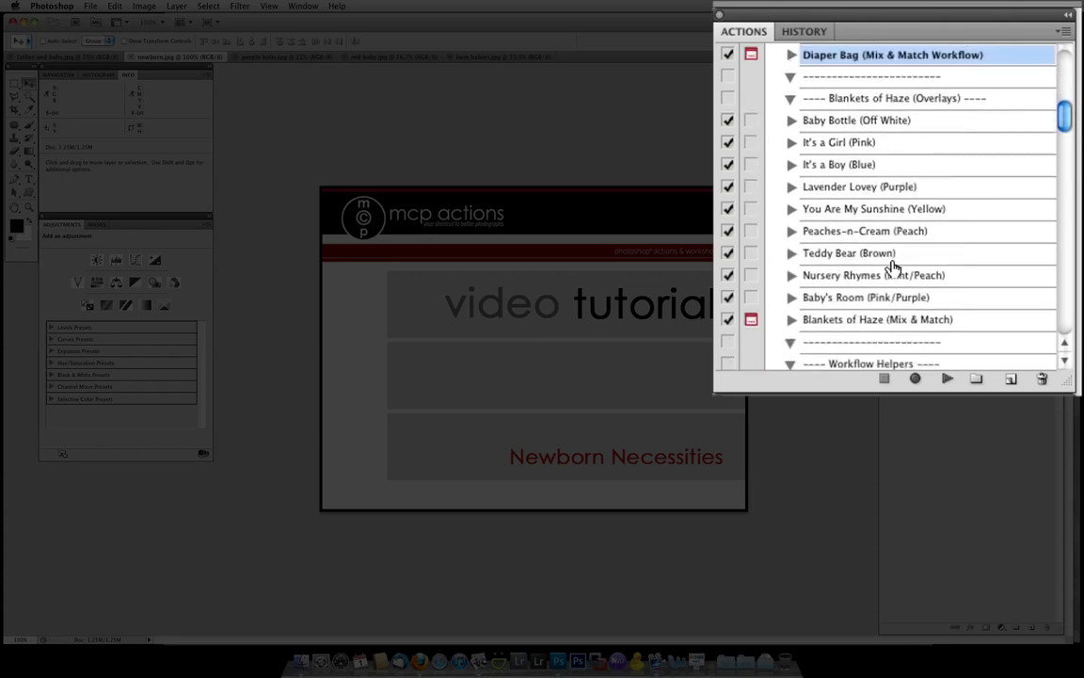
click(867, 125)
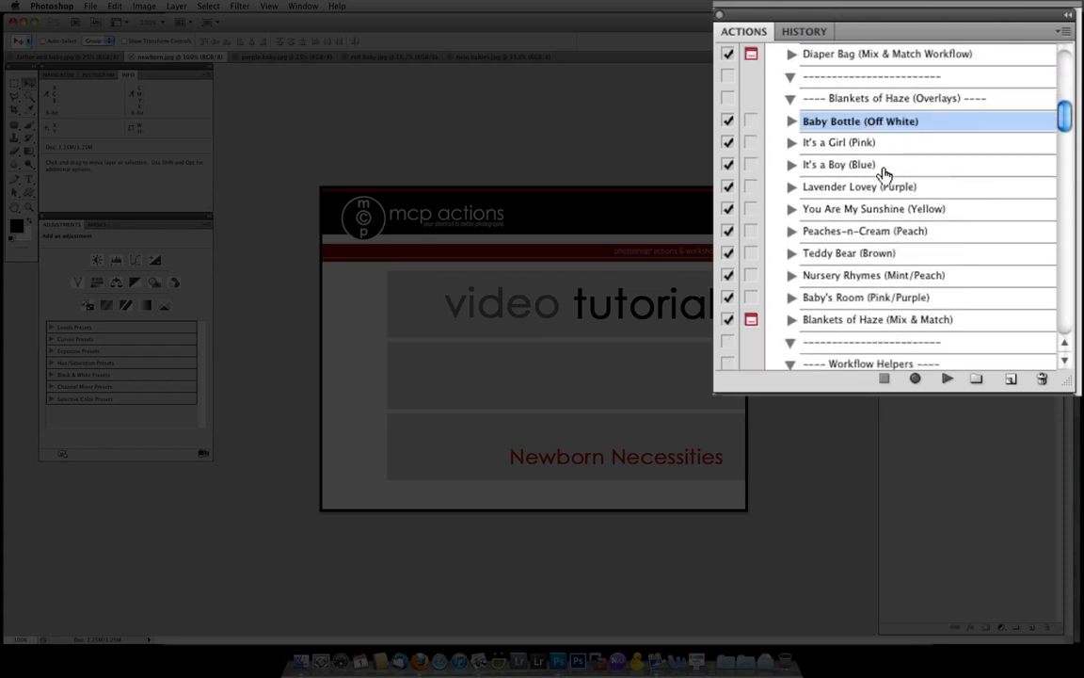
click(837, 323)
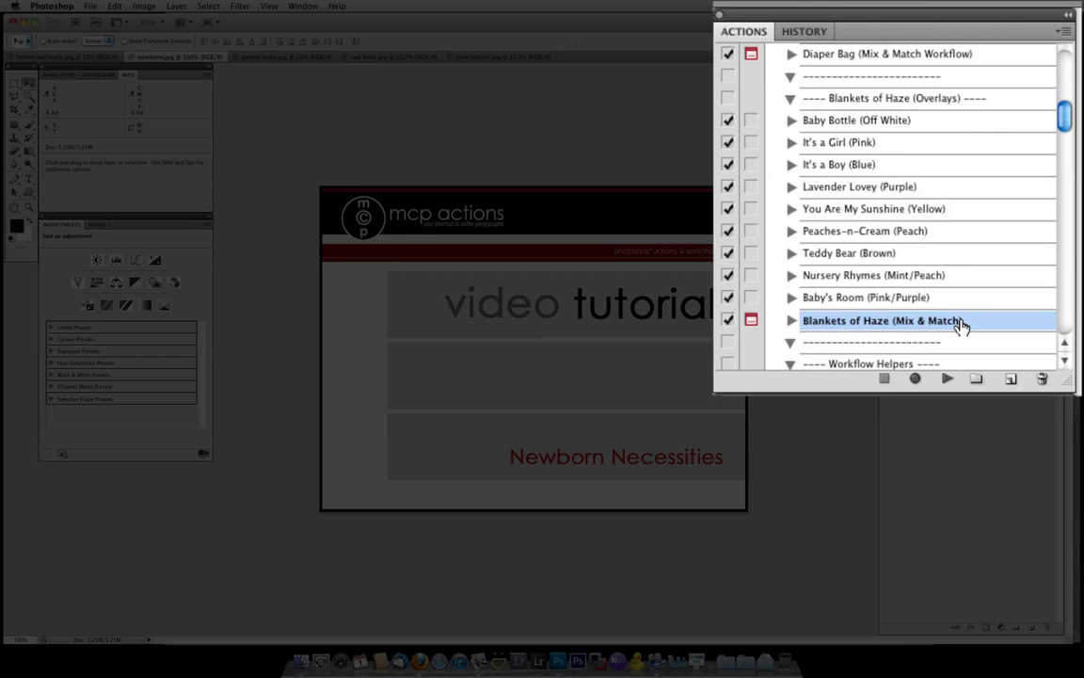
Browse Workflow Helpers, selecting Cake Smash Color Pop, then continue down to At Your Fingertips.
scroll(961, 324, down, 10)
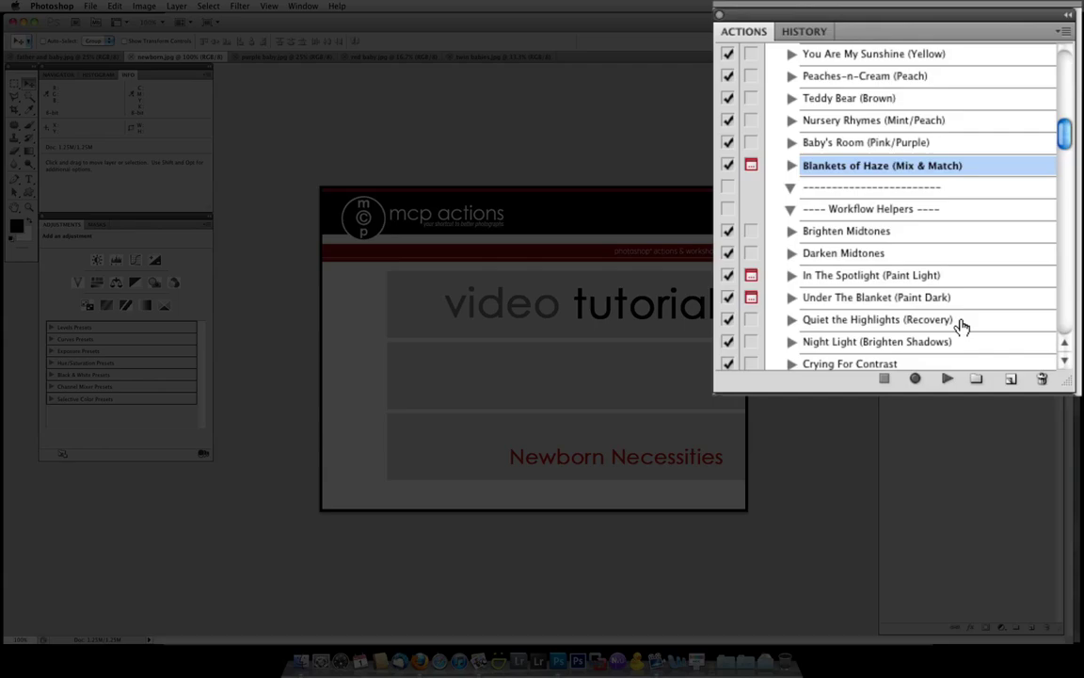
scroll(961, 326, down, 1)
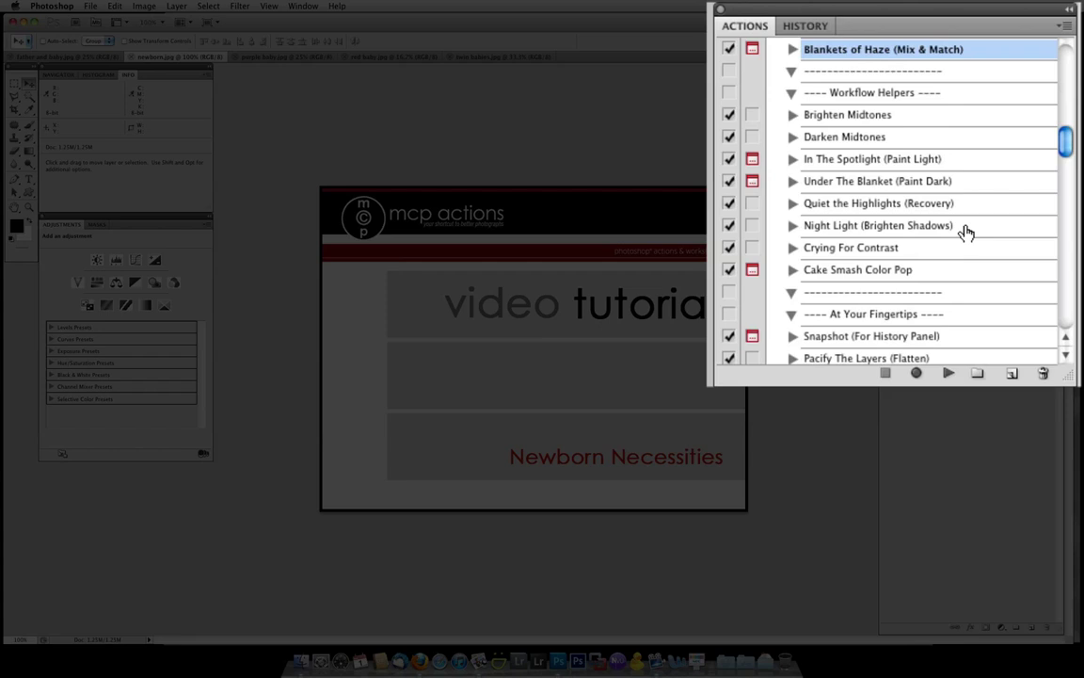
click(928, 273)
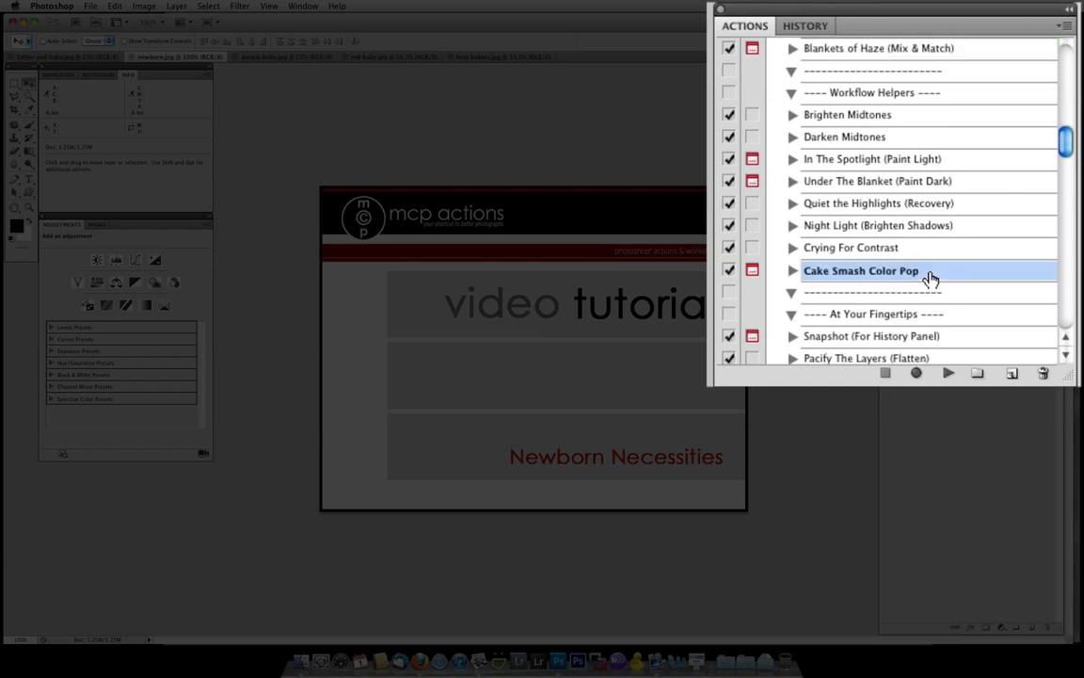
scroll(934, 282, down, 4)
scroll(938, 292, down, 3)
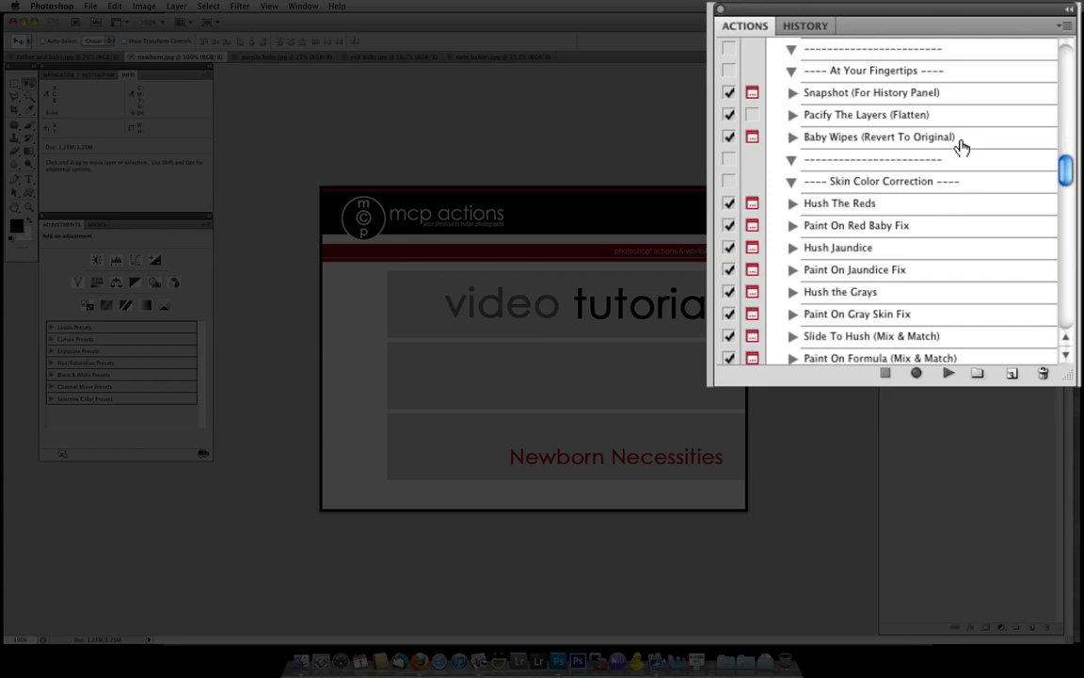
Select the Hush The Reds, Hush Jaundice and Hush the Grays actions in turn.
scroll(962, 146, down, 5)
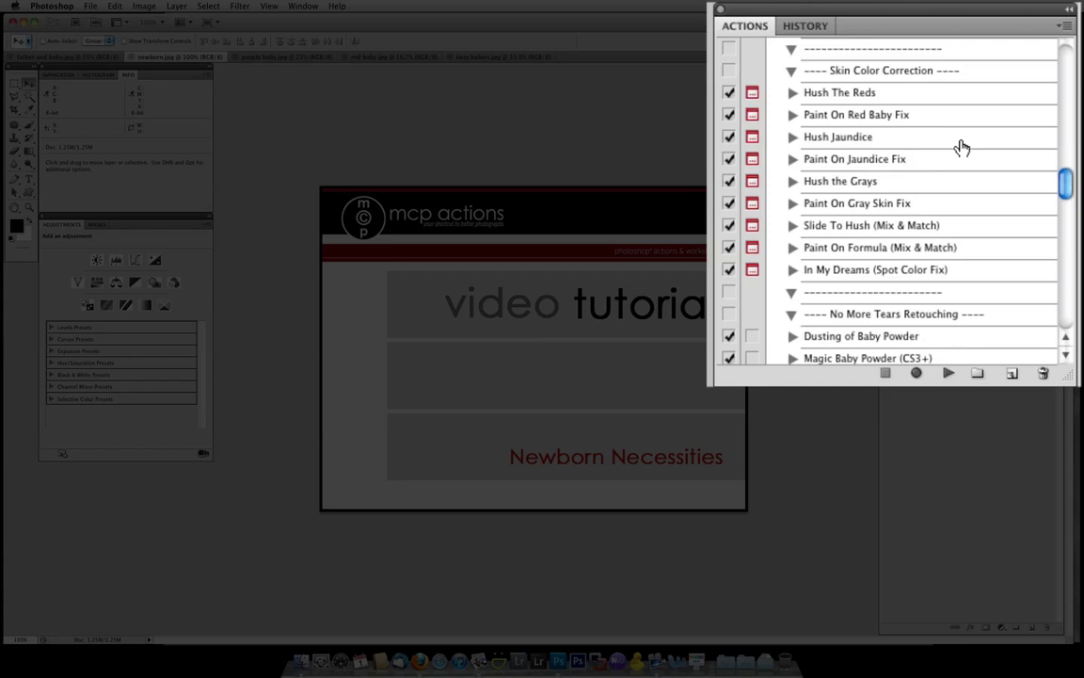
click(832, 94)
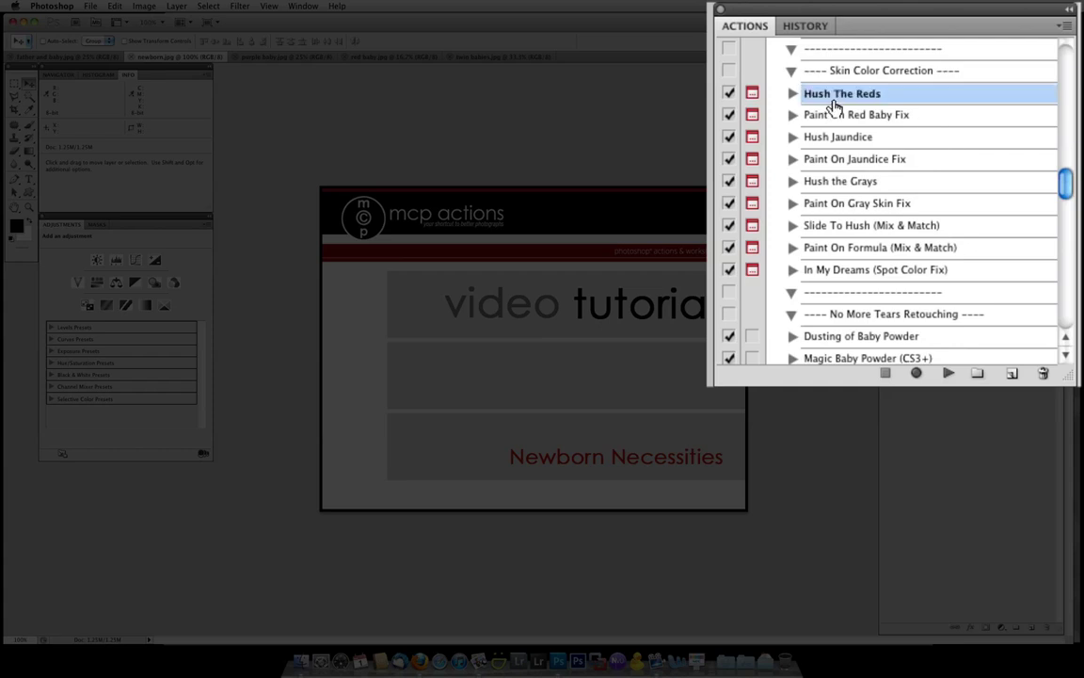
click(935, 139)
click(920, 185)
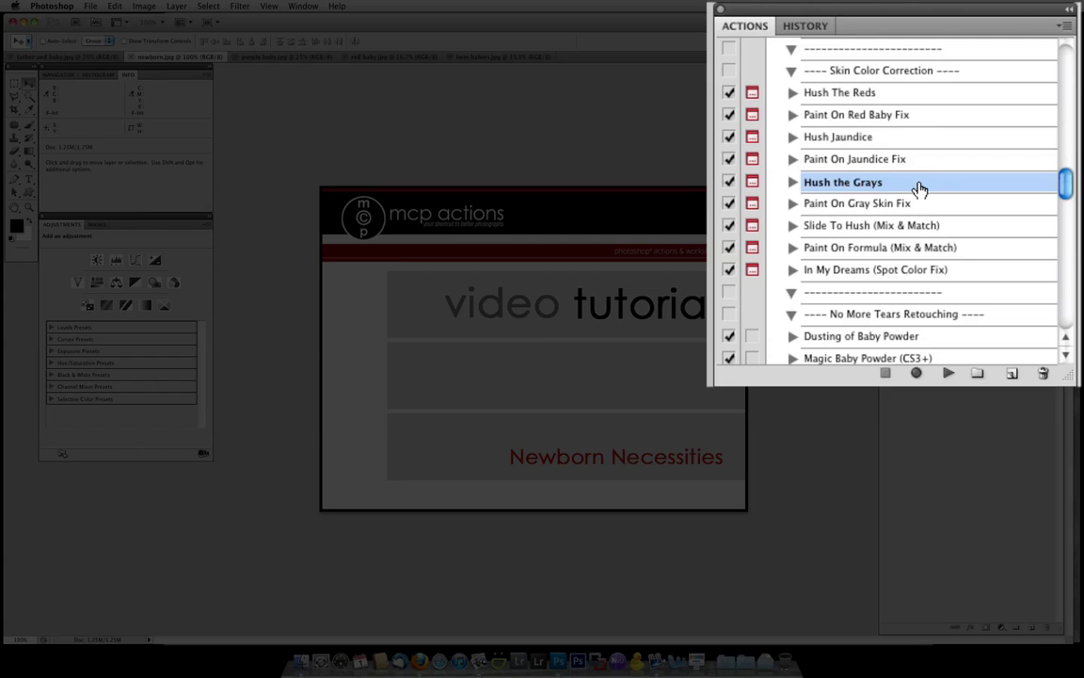
Select Paint On Red Baby Fix, Slide To Hush, Paint On Formula and In My Dreams (Spot Color Fix).
click(927, 120)
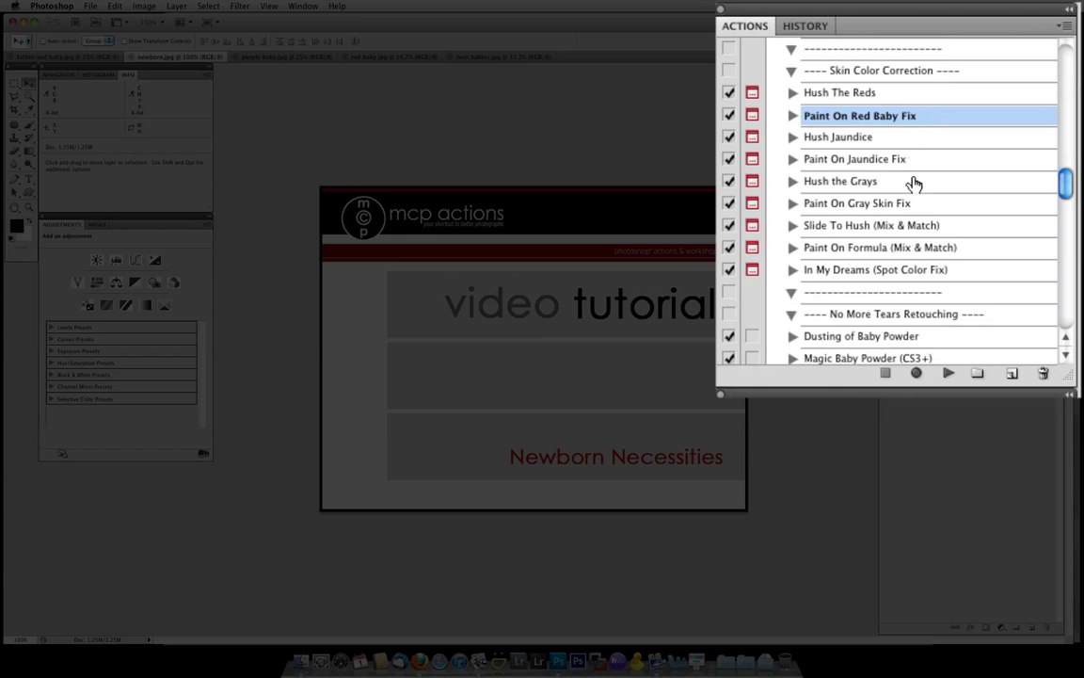
click(908, 227)
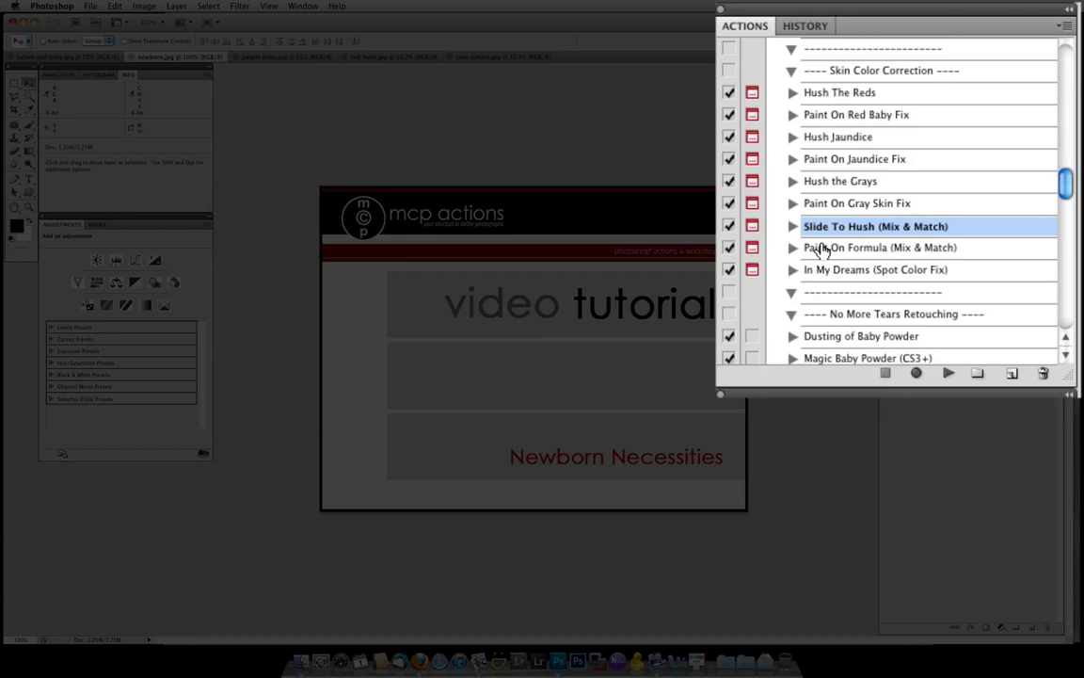
click(855, 251)
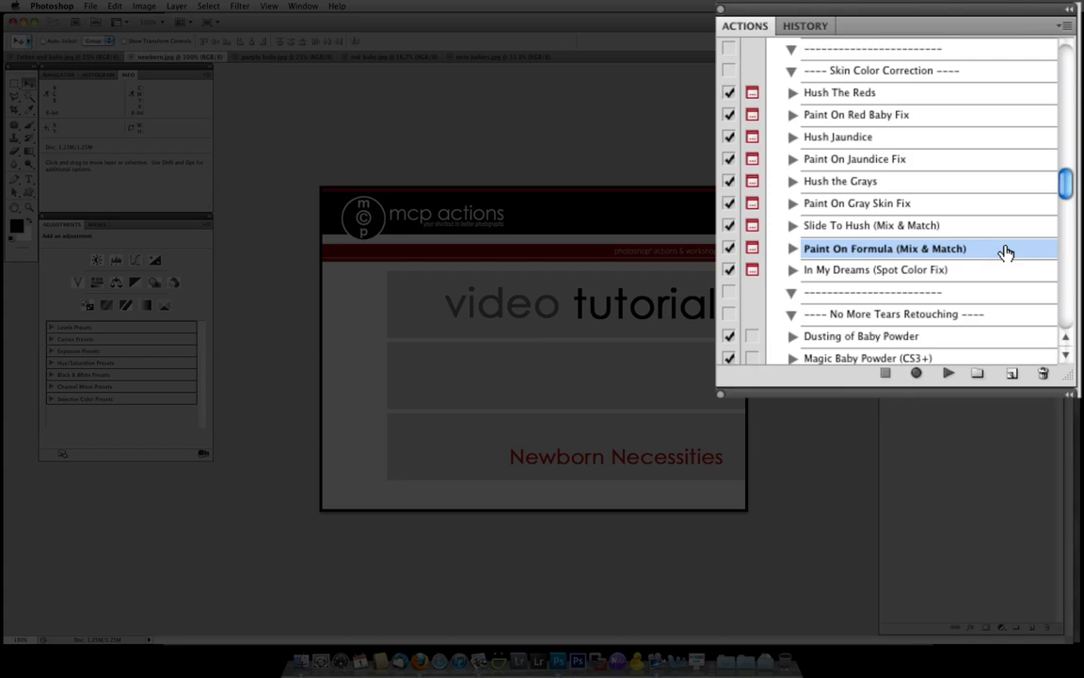
scroll(1007, 252, down, 5)
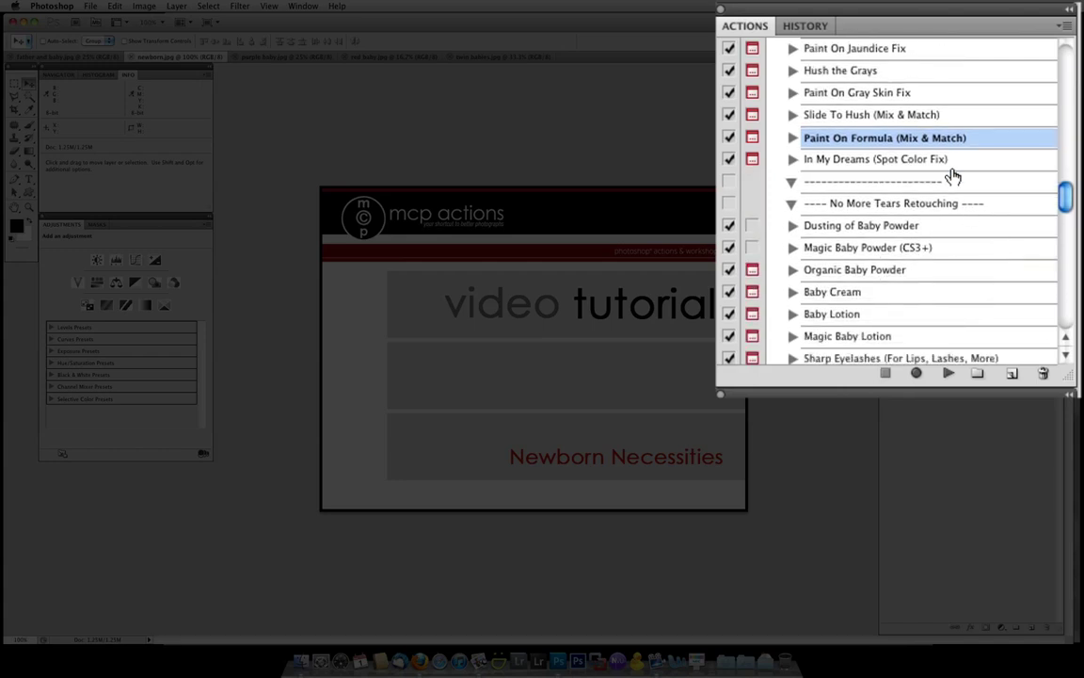
click(938, 166)
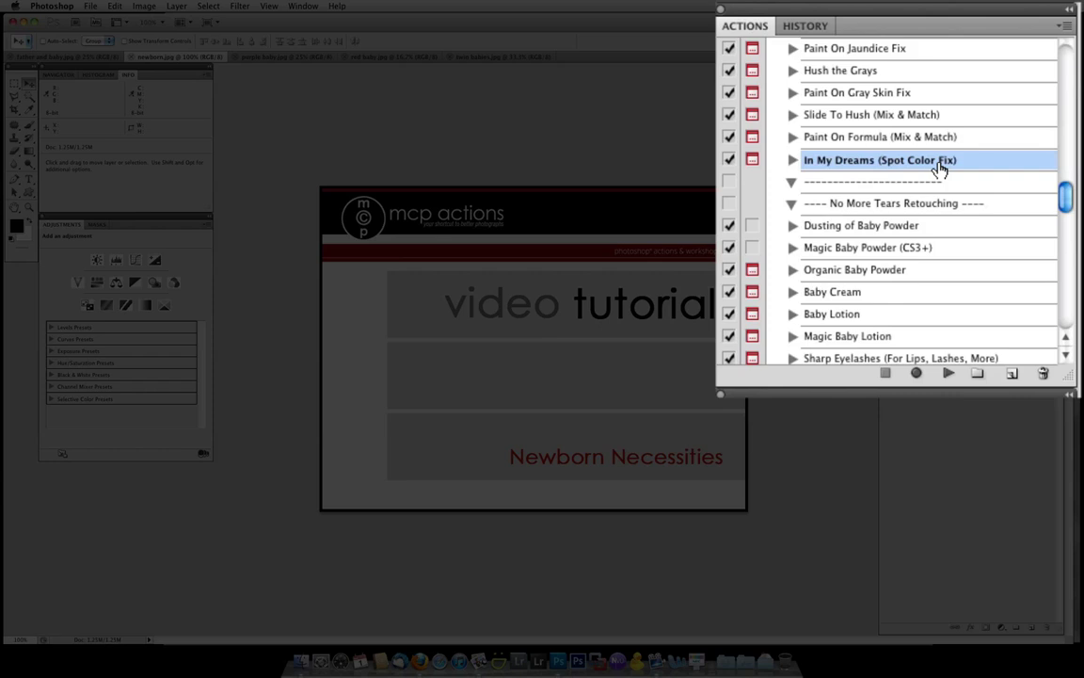
Review Sharp Eyelashes, Eyes Wide Open and Blushing, then scroll down to Beyond The Crib.
scroll(939, 168, up, 1)
scroll(947, 240, down, 6)
scroll(948, 232, down, 1)
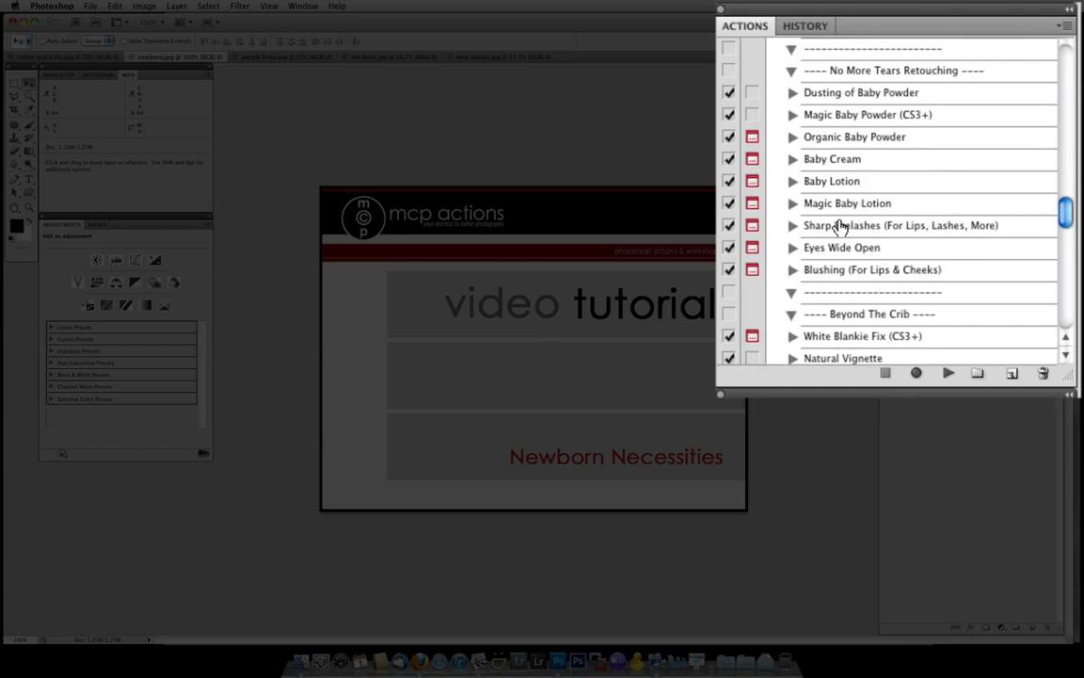
click(909, 226)
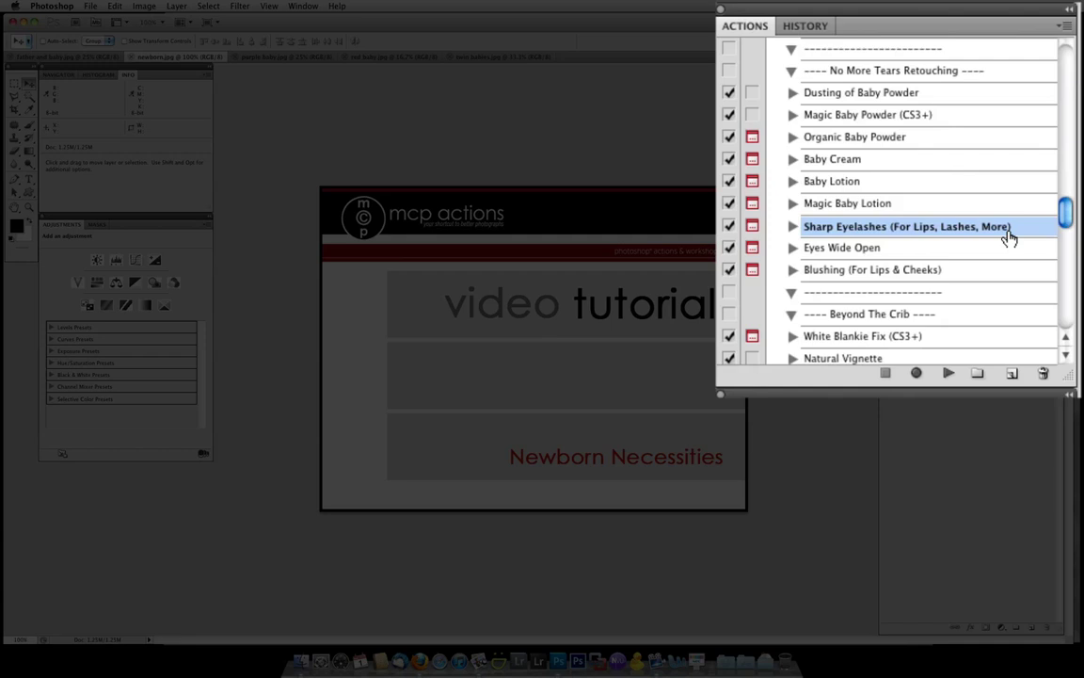
click(890, 247)
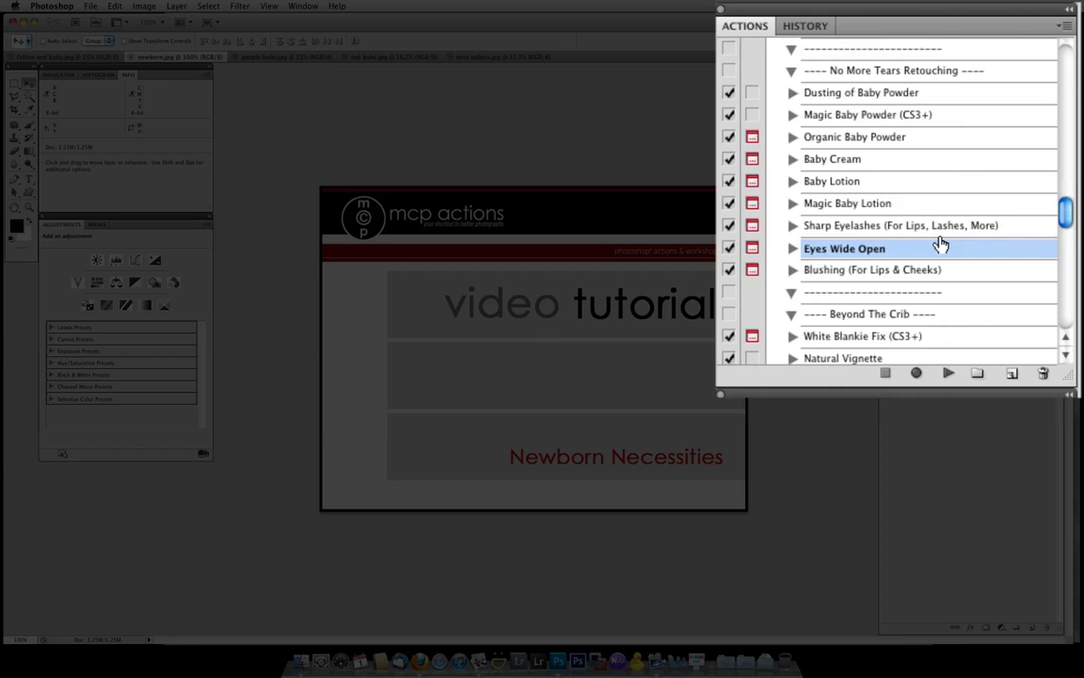
click(942, 271)
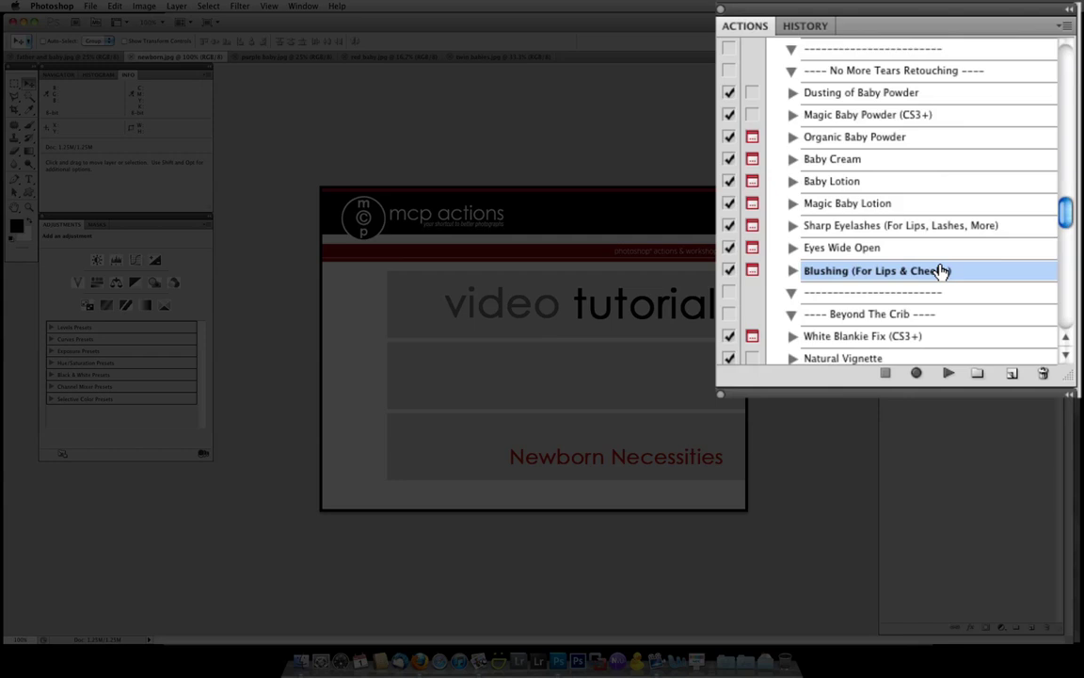
scroll(941, 271, down, 10)
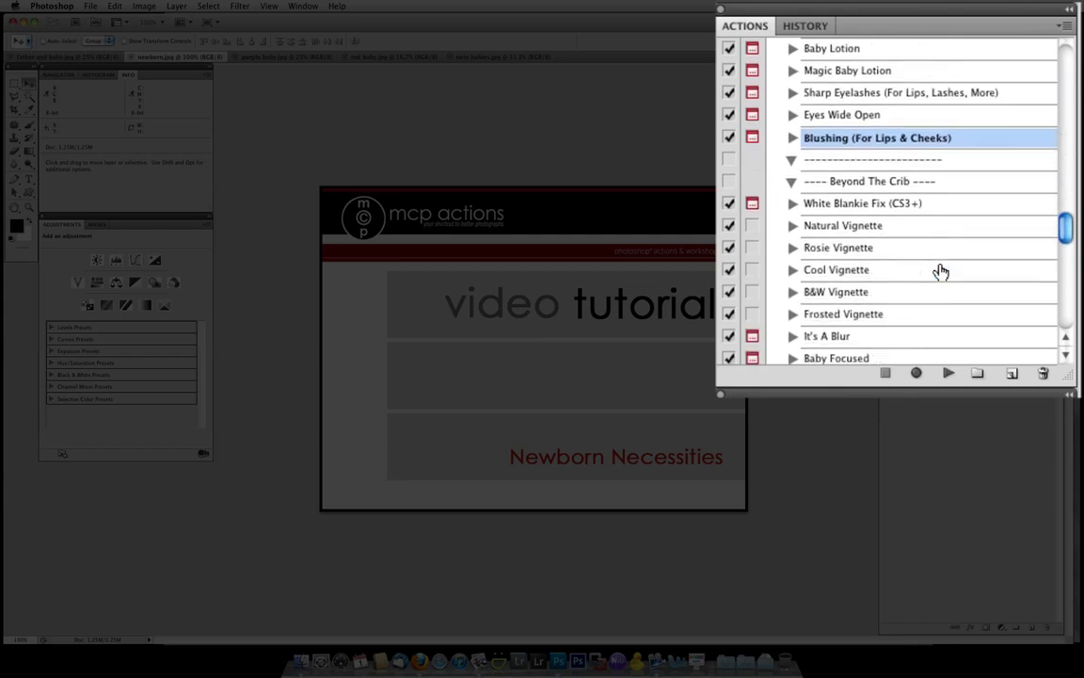
scroll(941, 271, up, 1)
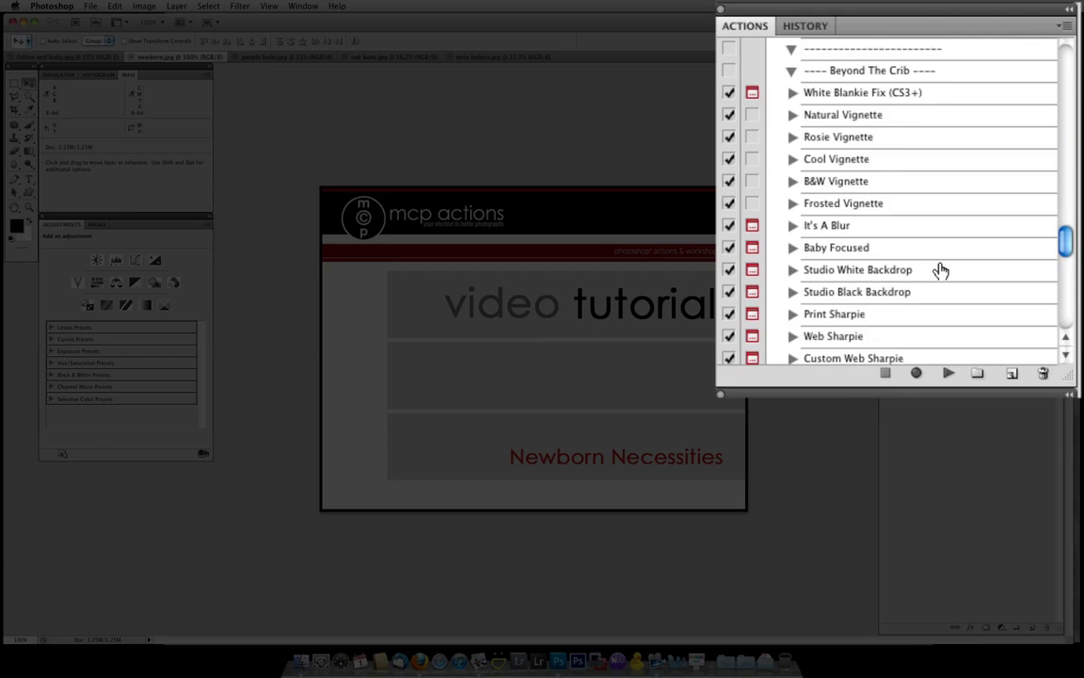
click(934, 100)
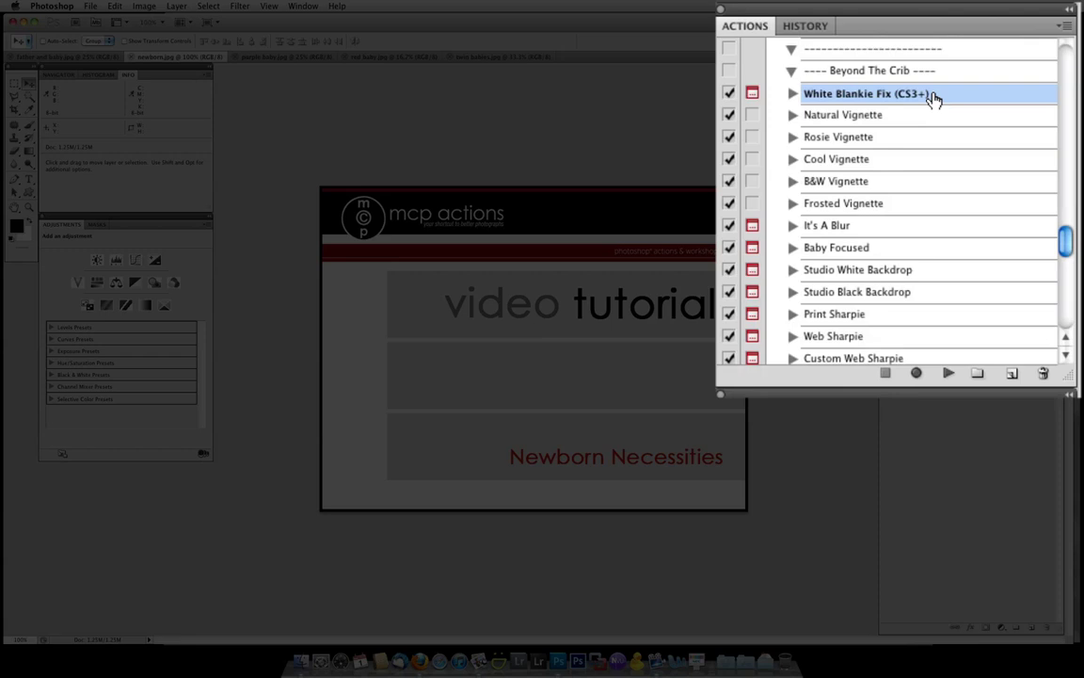
scroll(932, 99, up, 3)
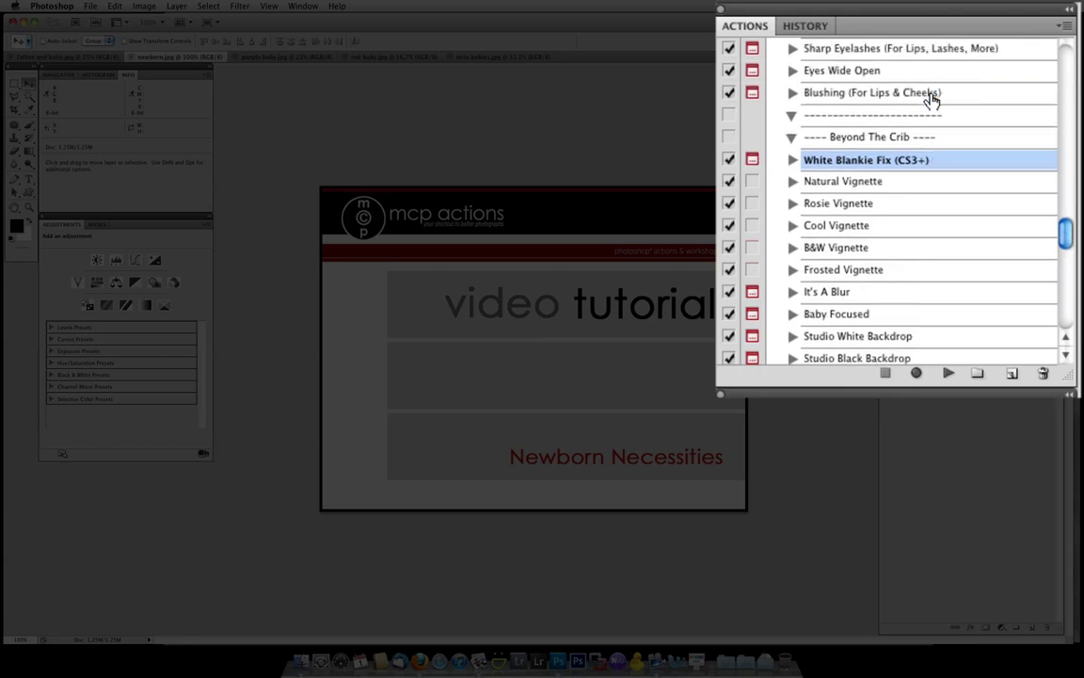
click(901, 183)
scroll(902, 207, down, 3)
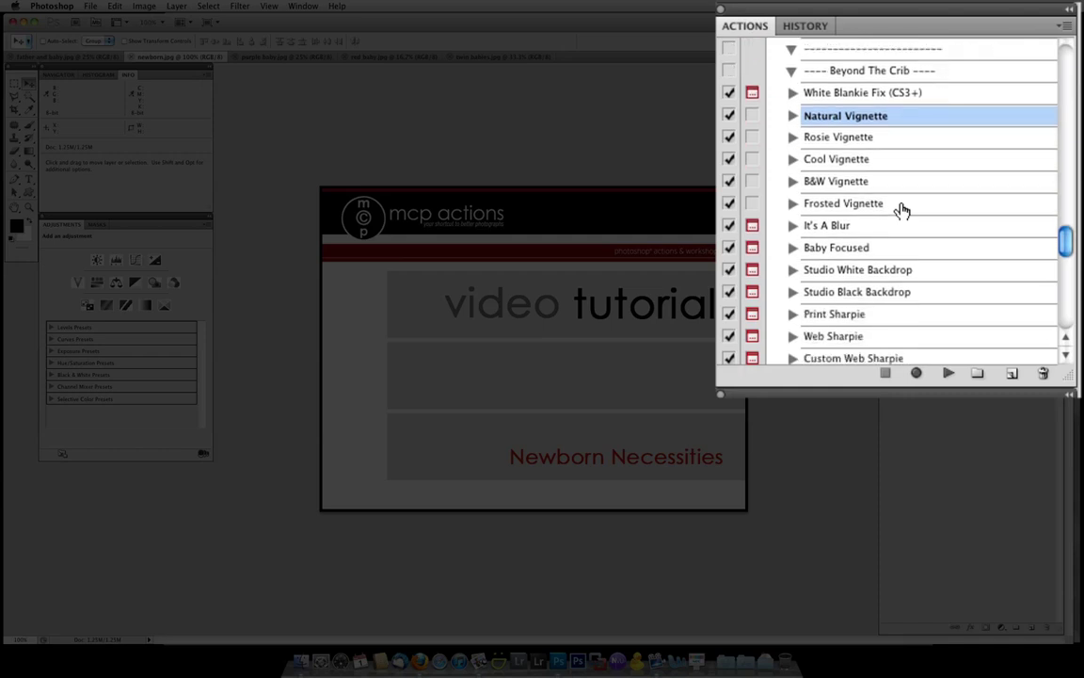
click(871, 185)
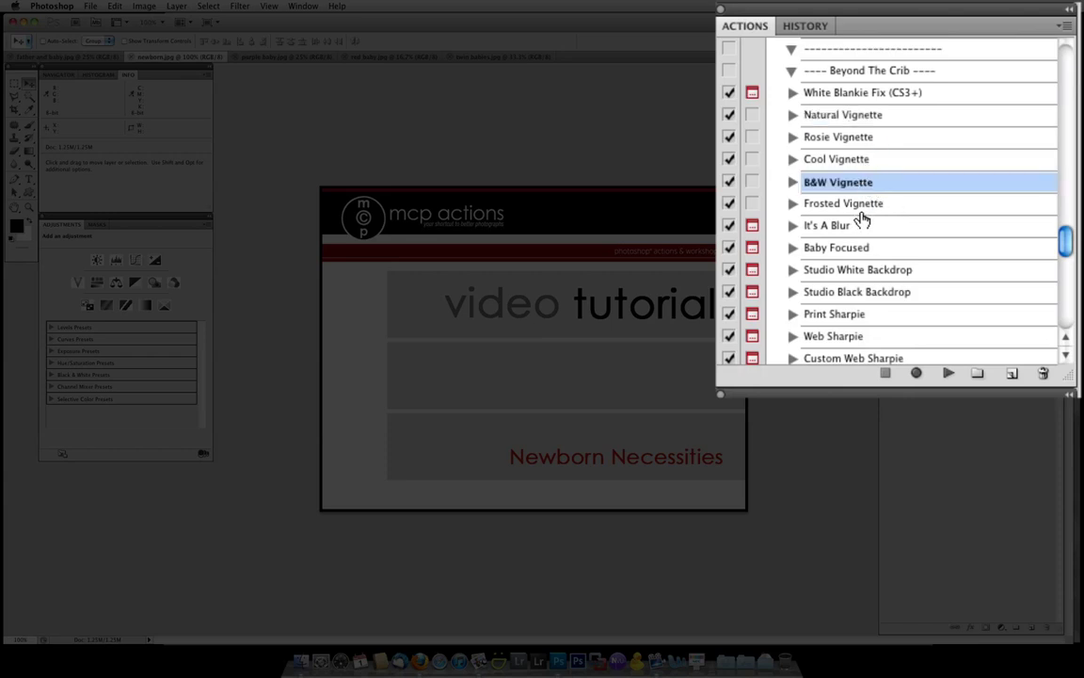
scroll(863, 219, down, 2)
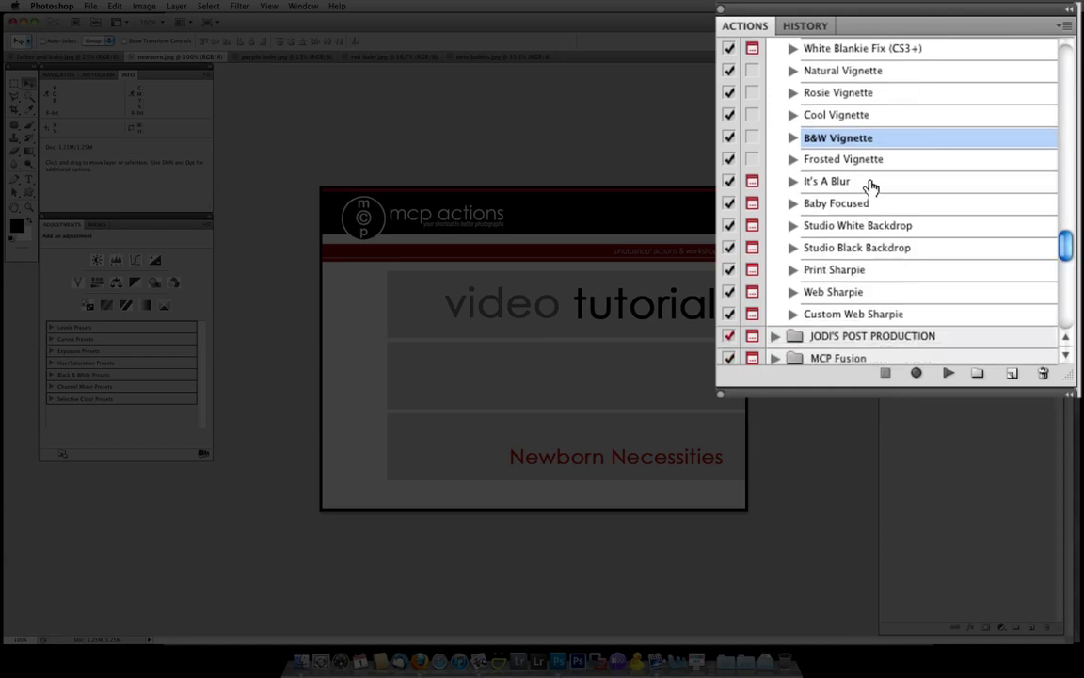
click(871, 184)
click(868, 205)
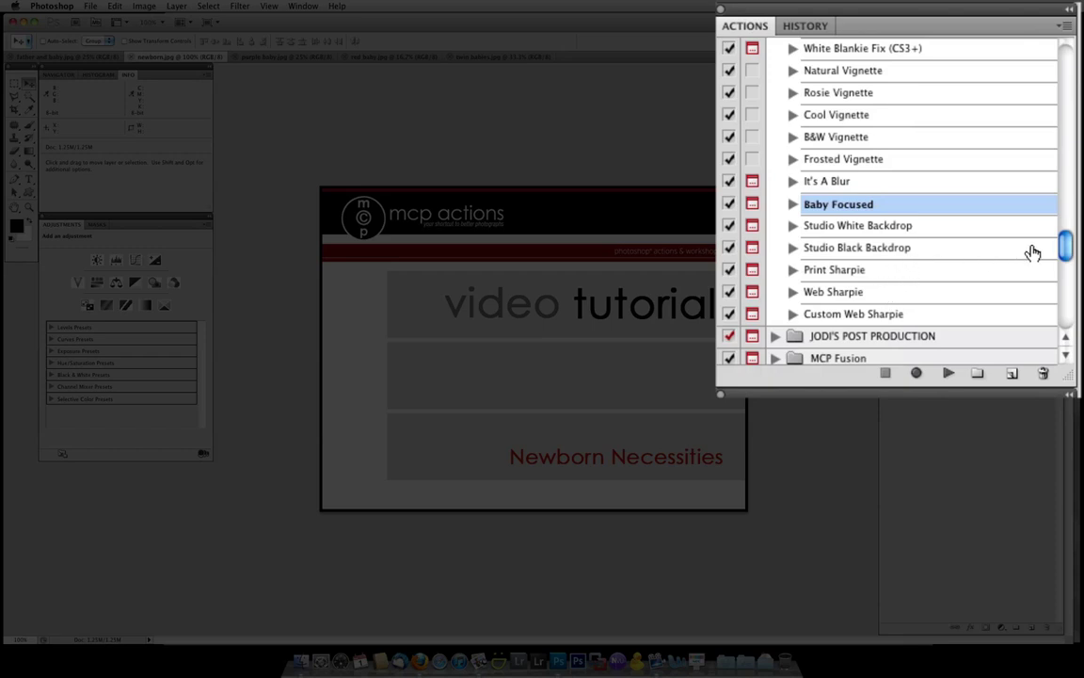
scroll(1046, 249, up, 1)
scroll(1069, 250, up, 5)
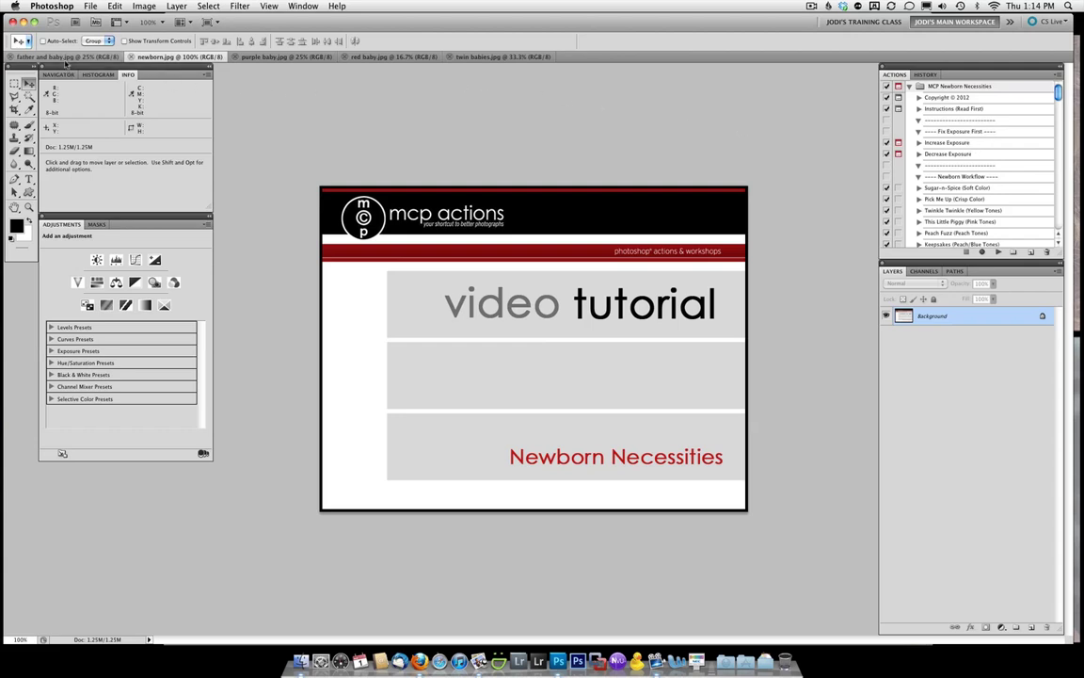
Switch to the father and baby photo and pick the Diaper Bag (Mix & Match Workflow) action.
click(68, 57)
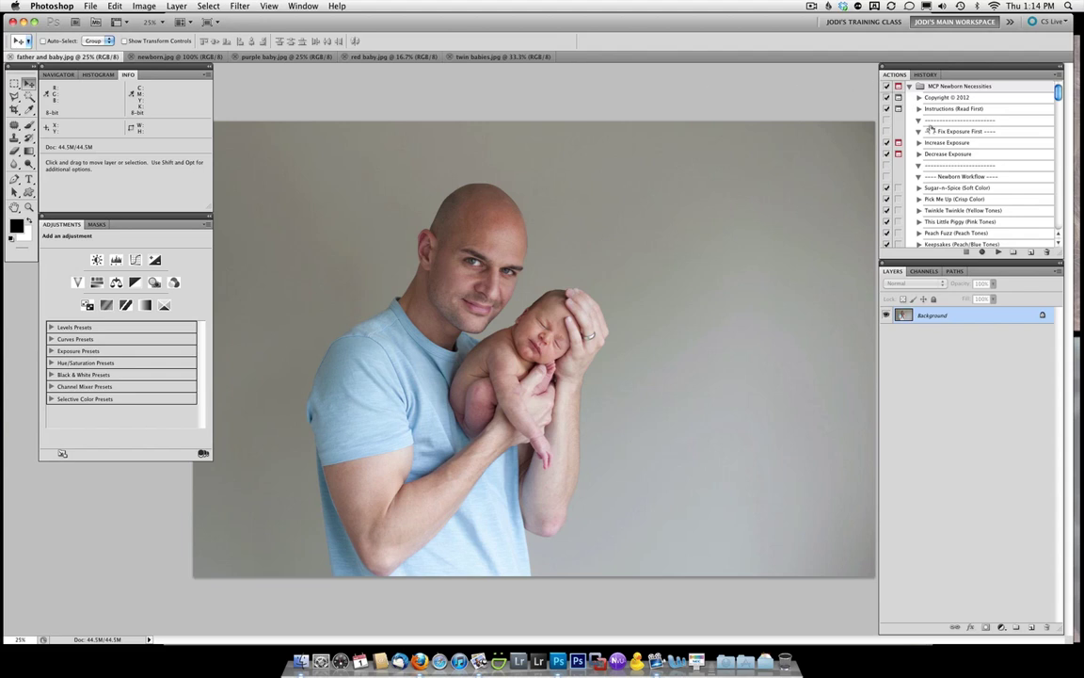
scroll(967, 179, down, 5)
scroll(967, 146, down, 1)
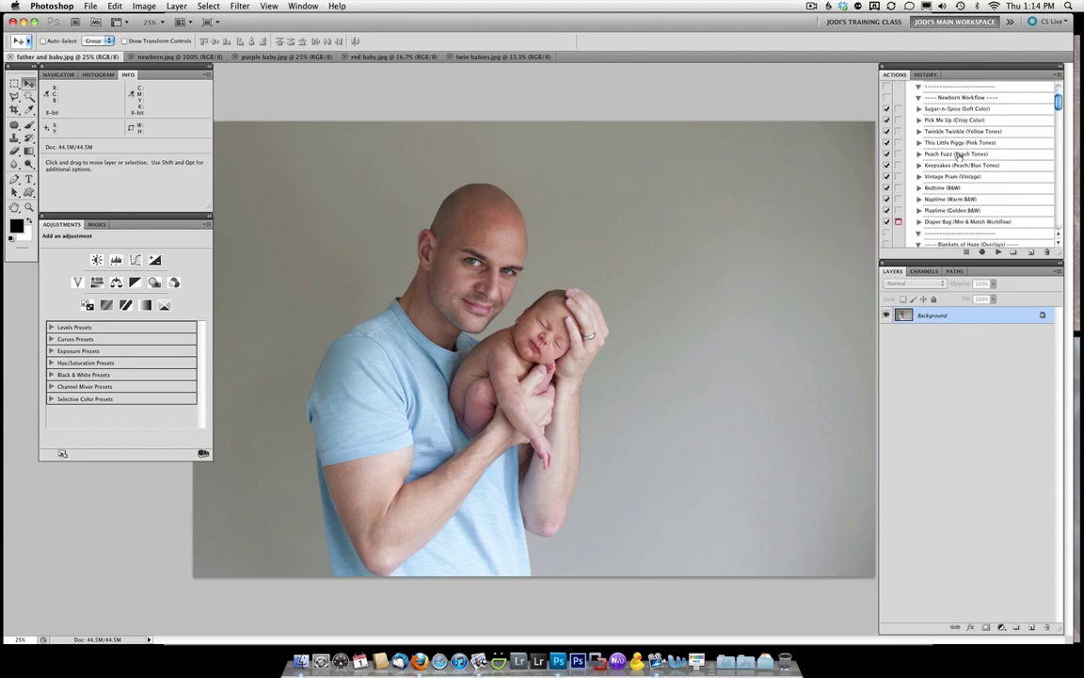
click(939, 223)
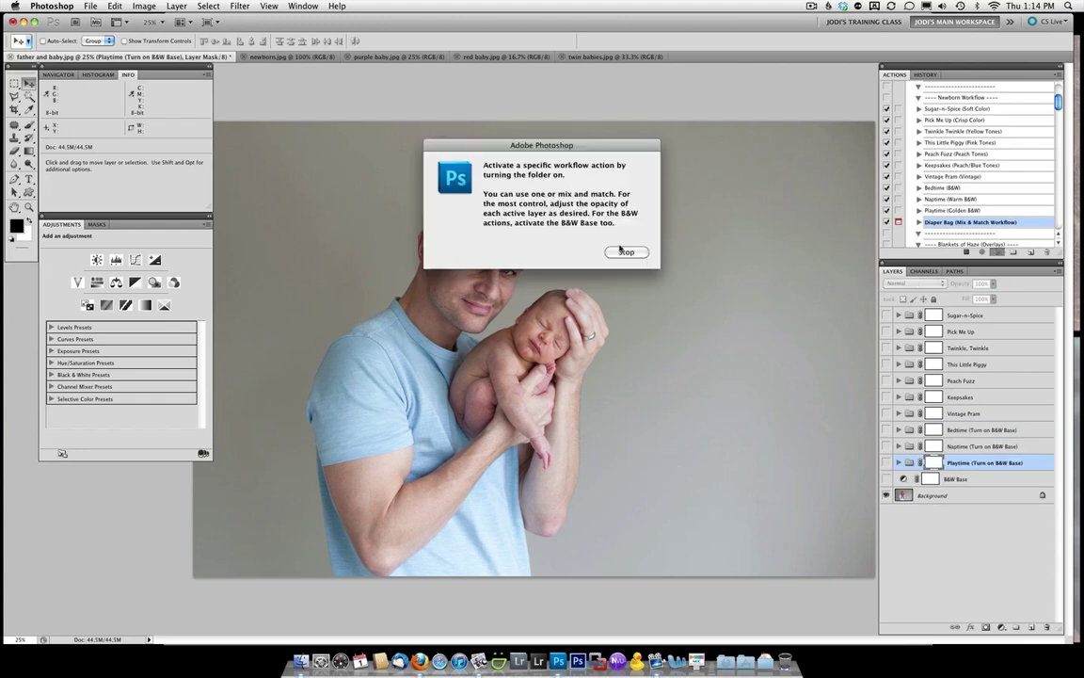
Try the Sugar-n-Spice and Twinkle, Twinkle toning layers, then hide both.
click(625, 252)
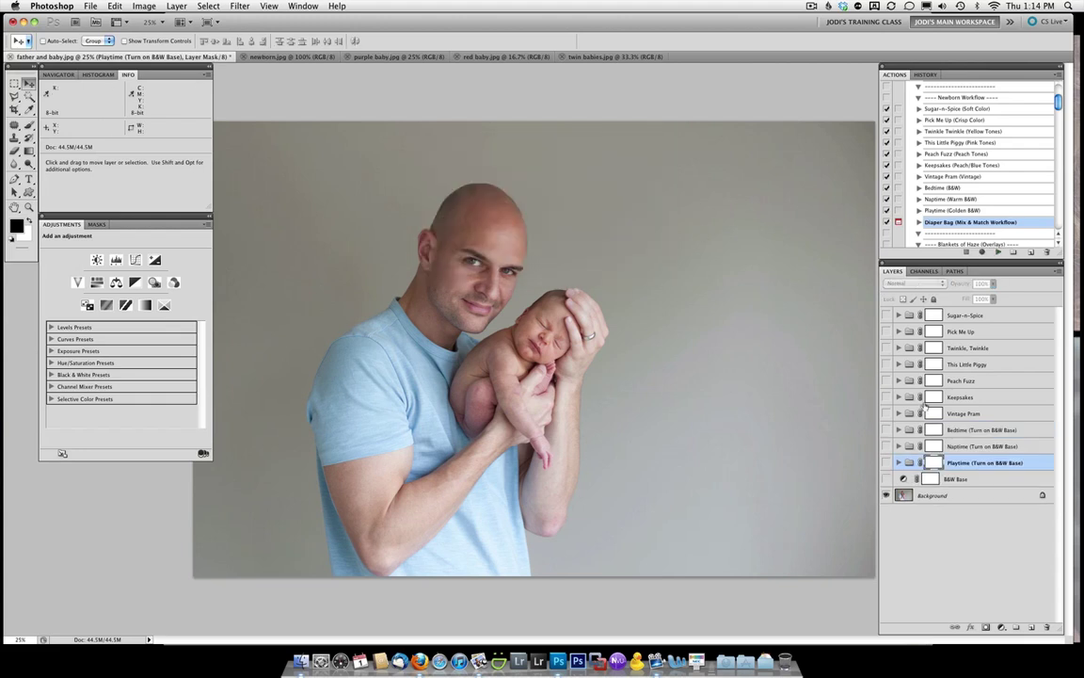
click(886, 316)
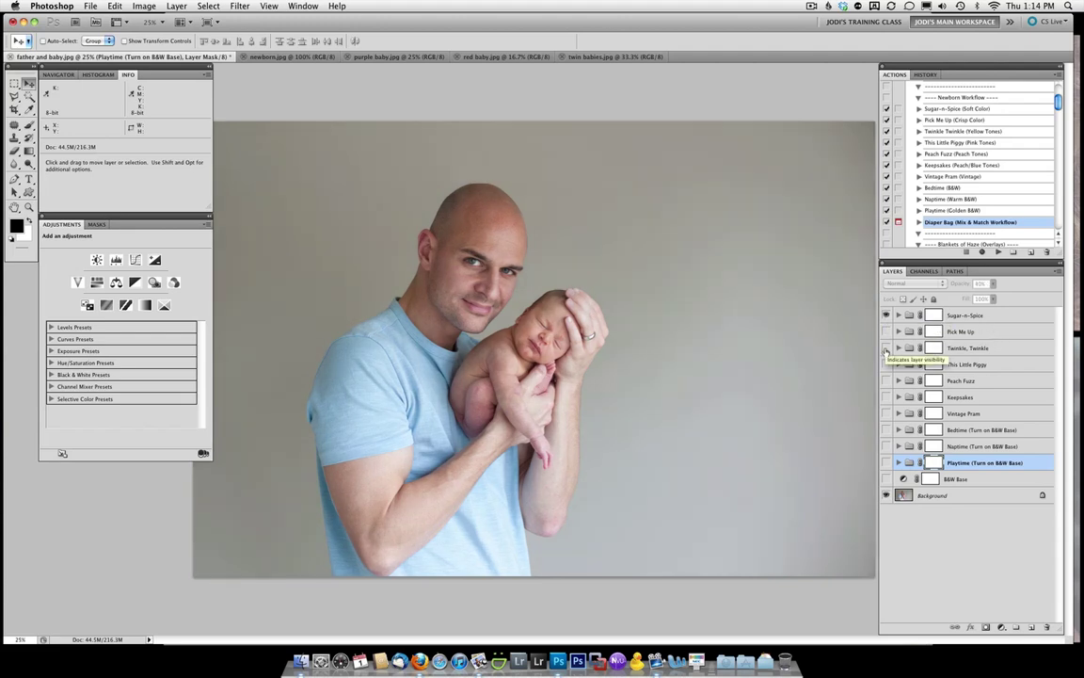
click(885, 349)
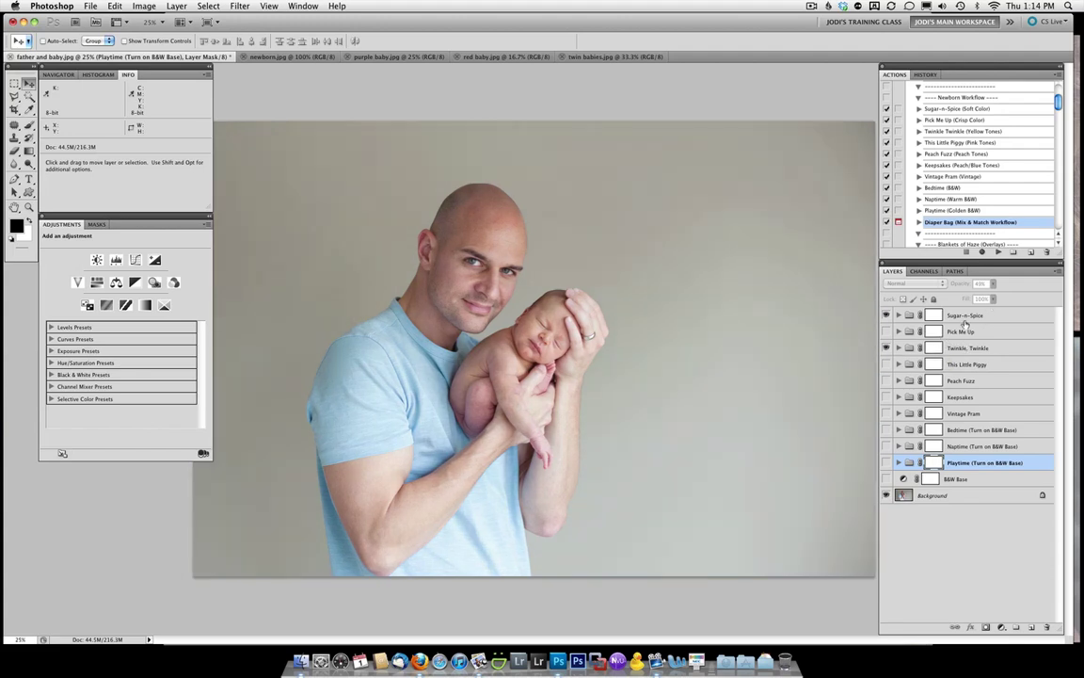
click(886, 349)
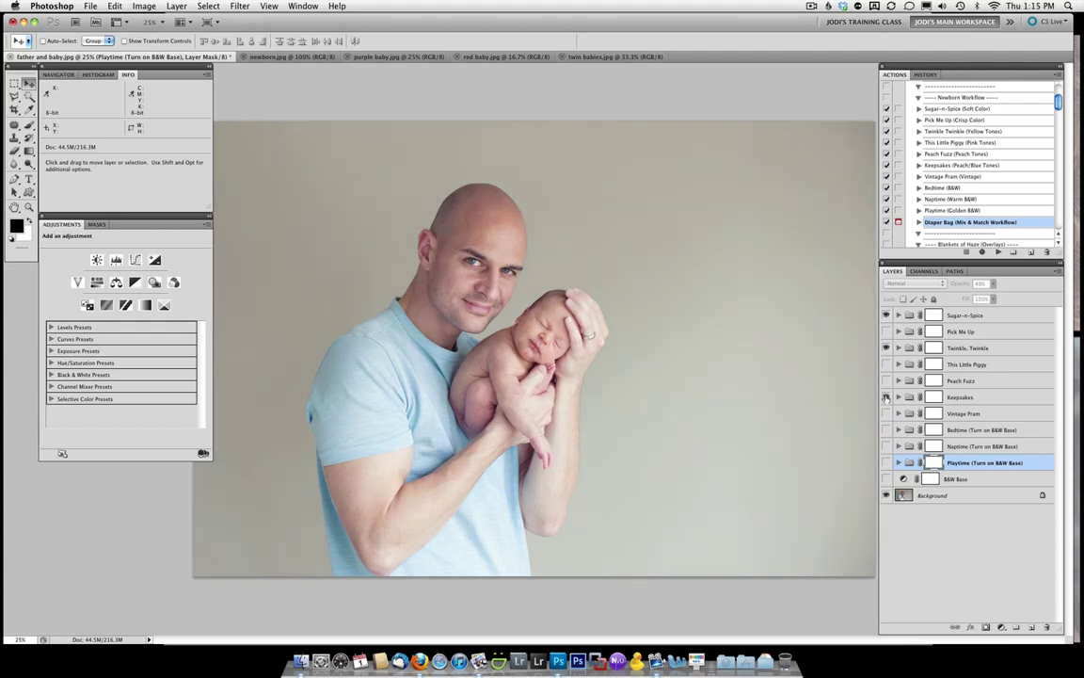
click(886, 348)
click(886, 348)
click(886, 315)
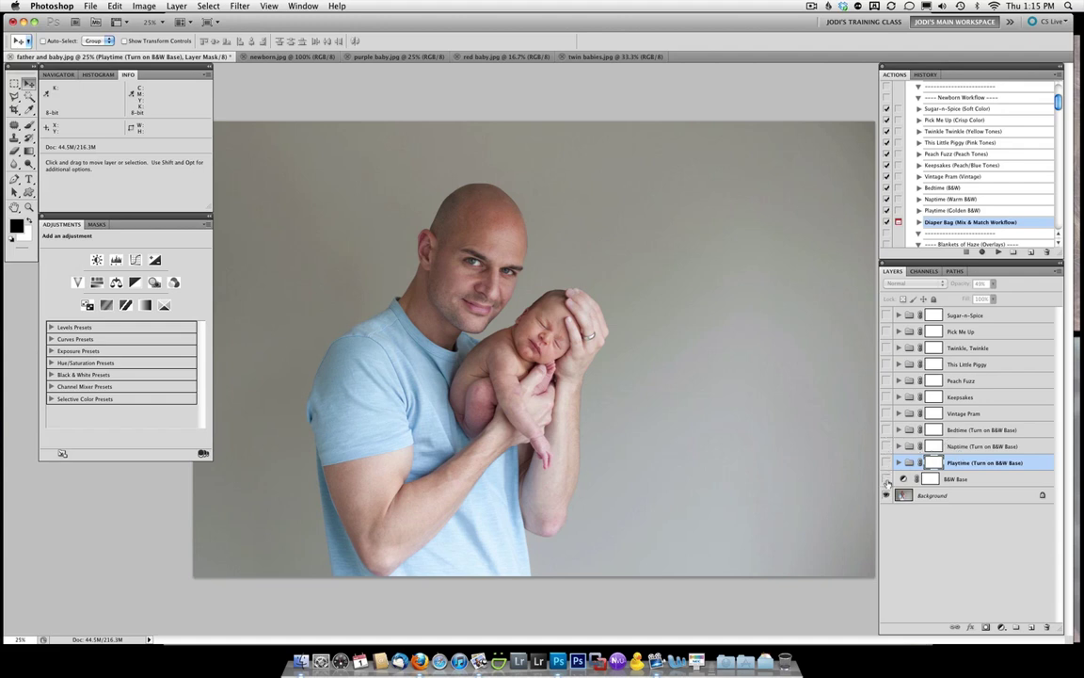
Turn on B&W Base, compare Playtime and Naptime tones, and settle on Bedtime.
click(885, 480)
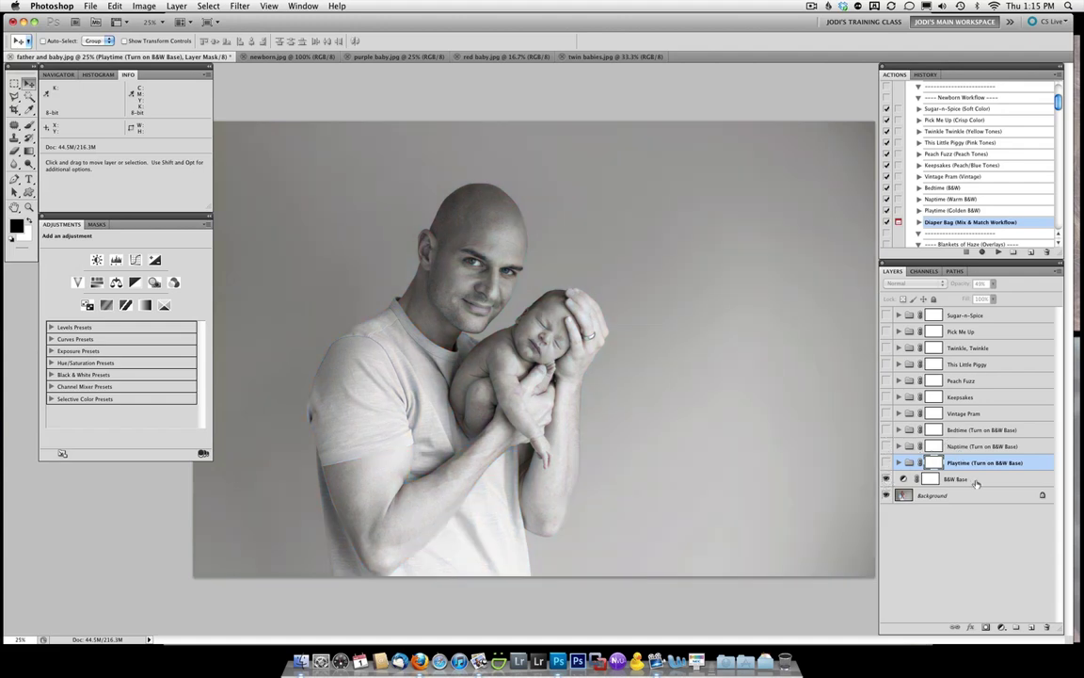
click(974, 479)
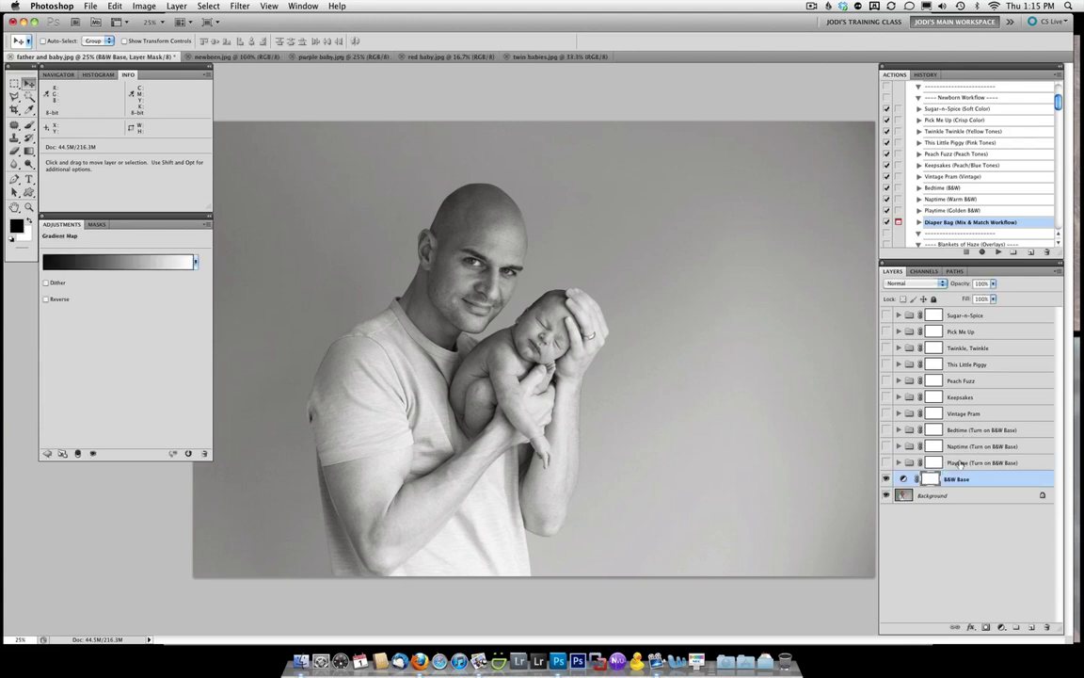
click(886, 462)
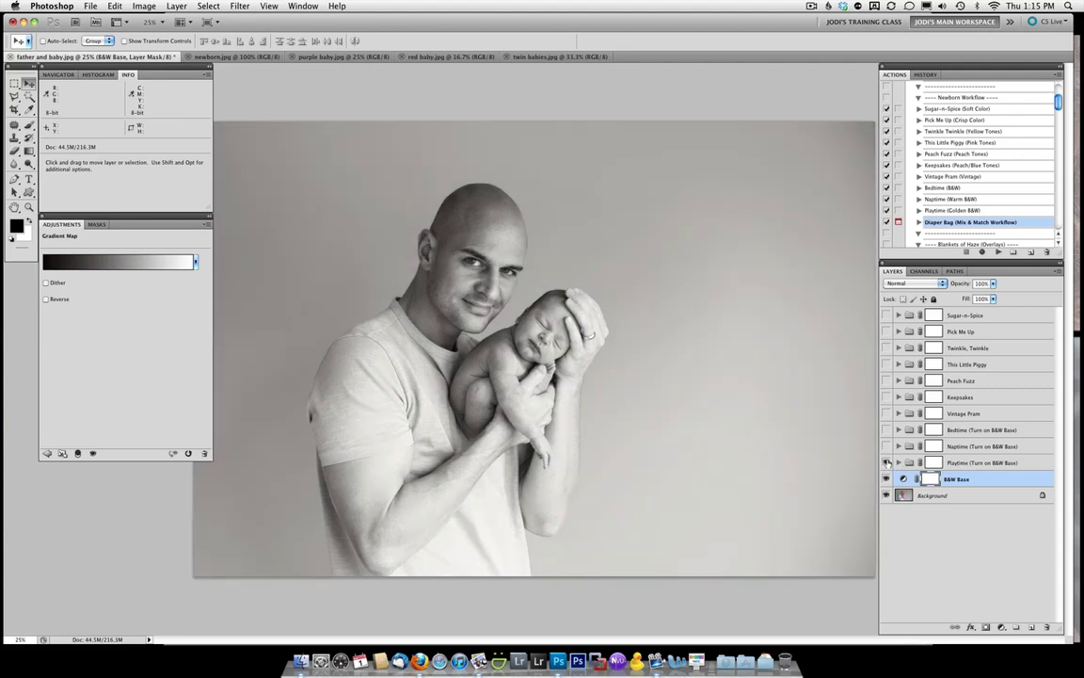
click(886, 463)
click(886, 446)
click(886, 446)
click(886, 431)
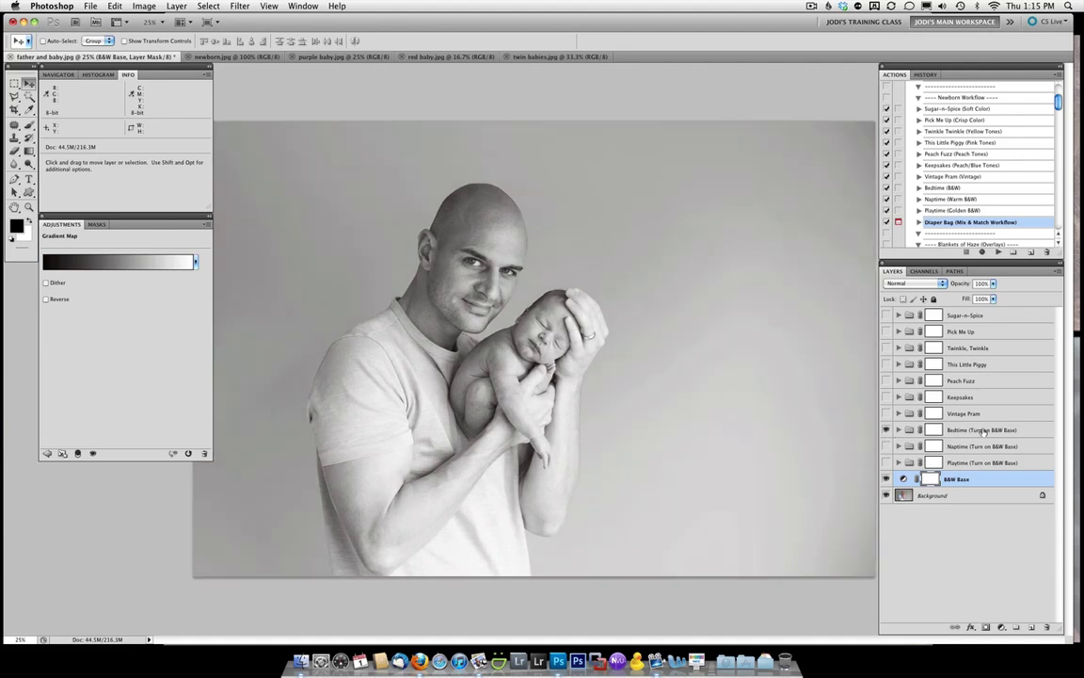
Run Blankets of Haze (Mix & Match) and turn on the warm Peaches-n-Cream haze layer.
scroll(998, 211, down, 5)
click(998, 211)
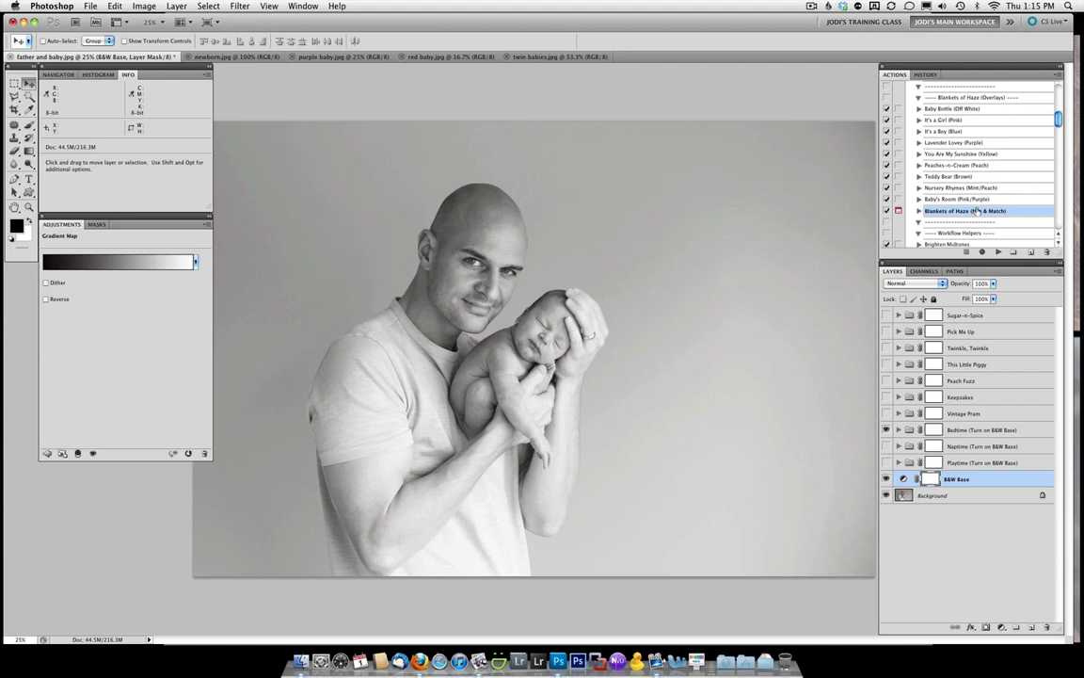
scroll(976, 211, up, 3)
click(997, 253)
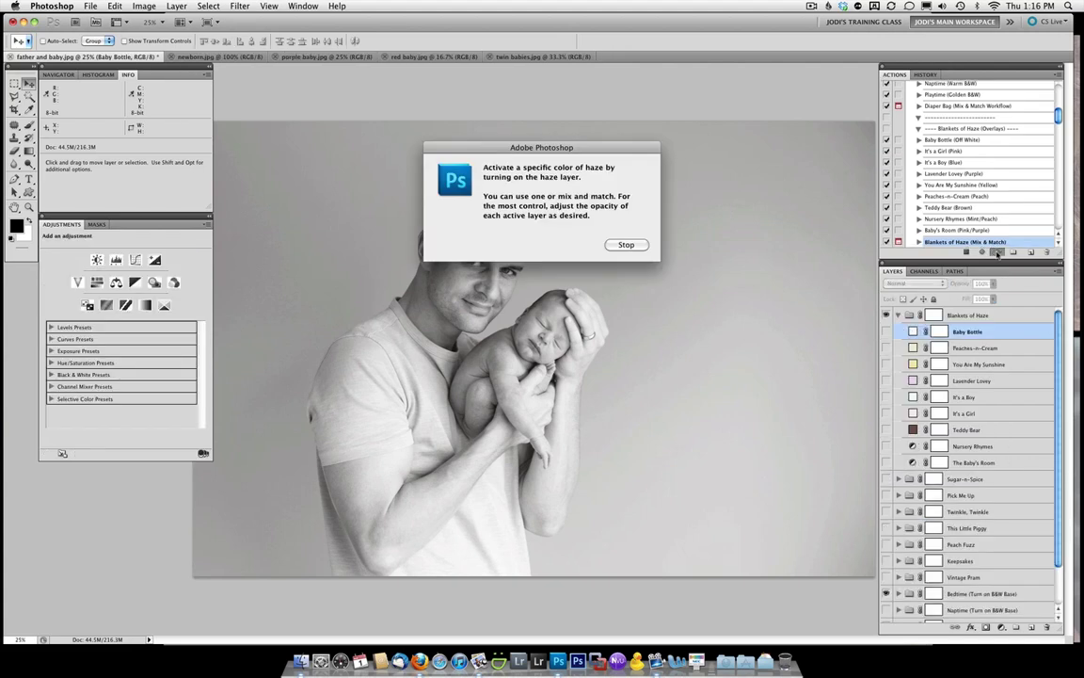
click(626, 245)
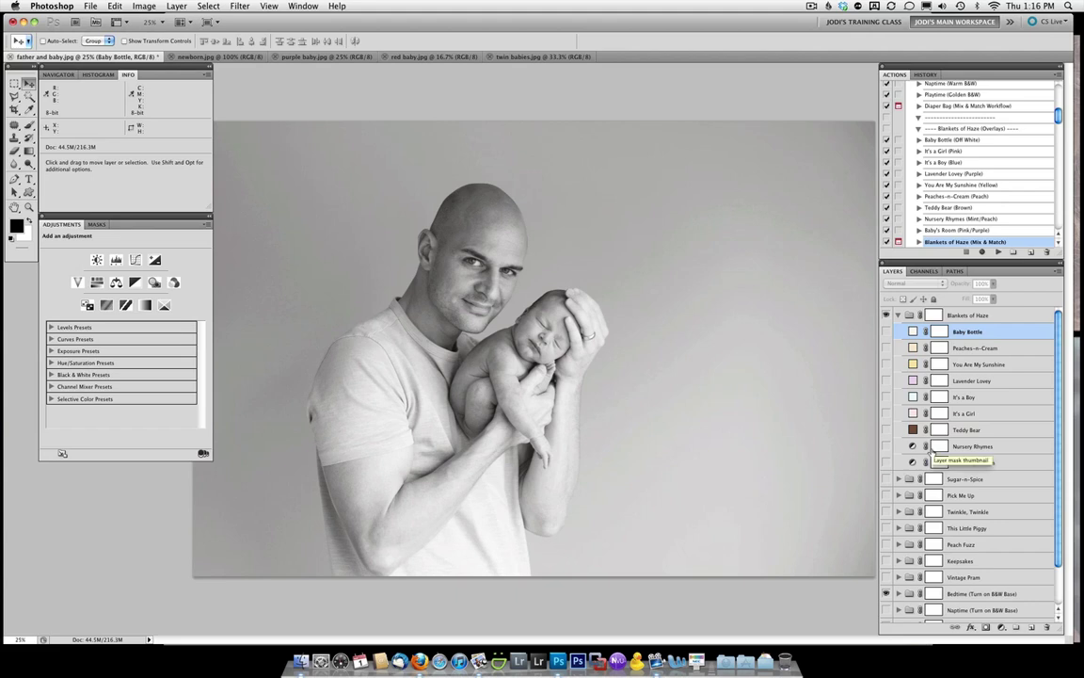
click(886, 349)
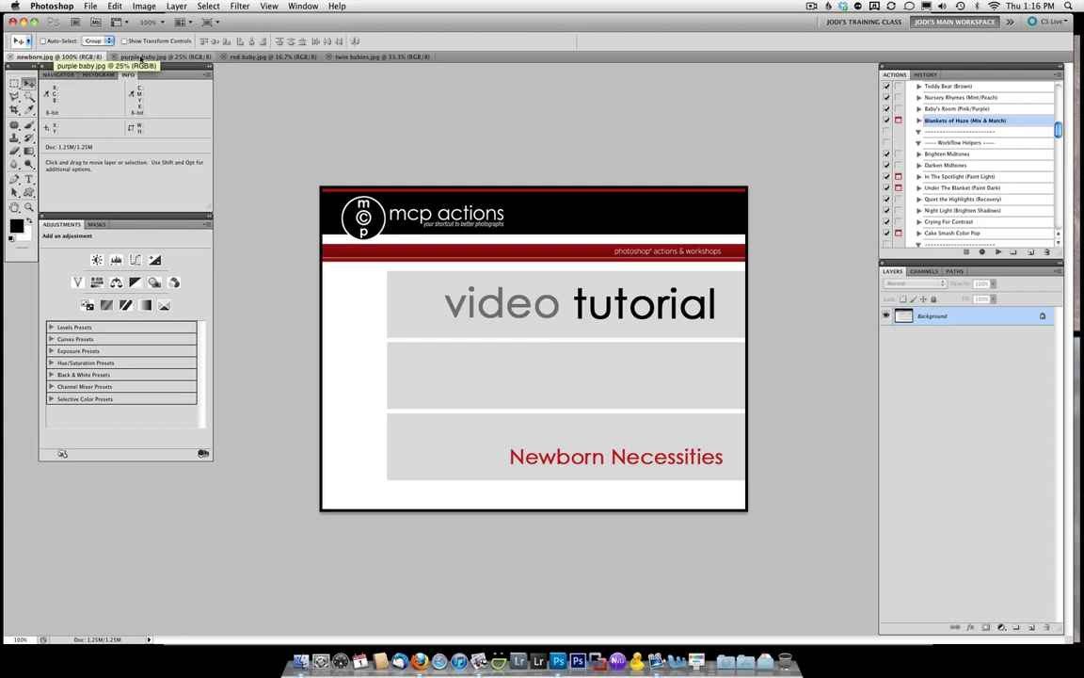
Run Bedtime (B&W) on the twin babies photo, keeping the Bedtime B&W group at 52% opacity.
click(344, 55)
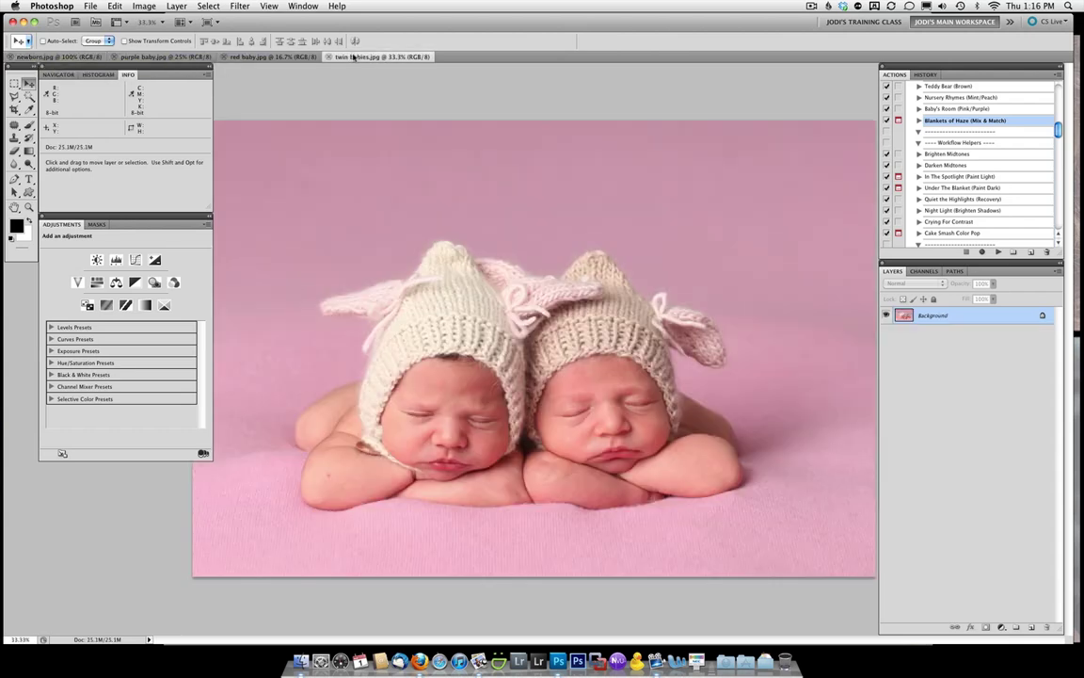
scroll(994, 120, up, 5)
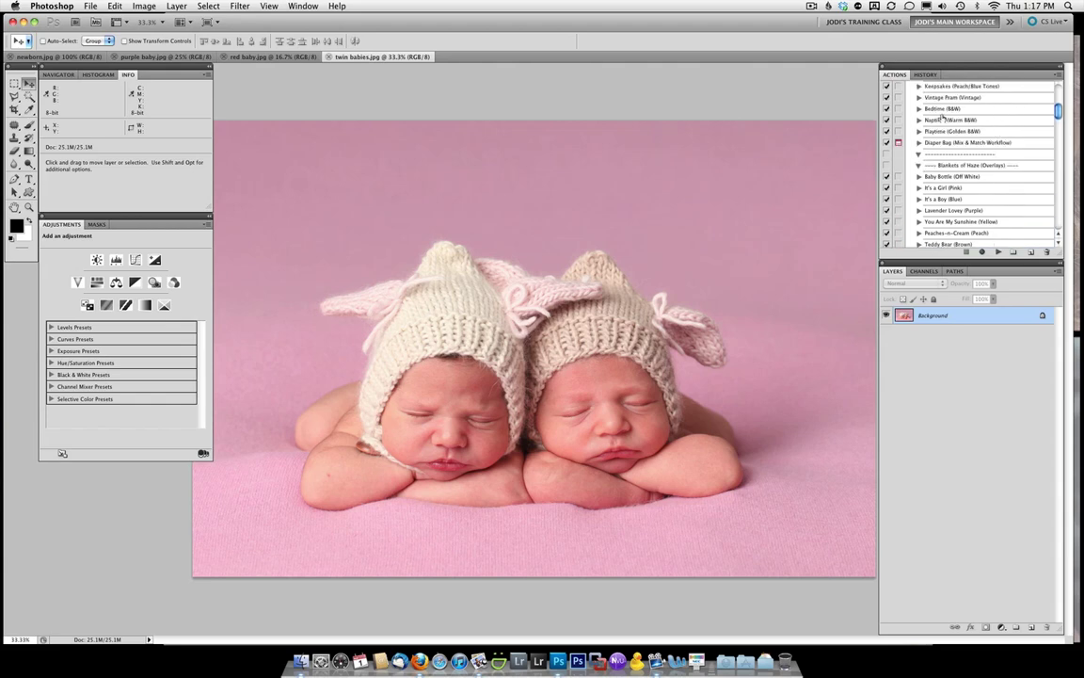
click(942, 110)
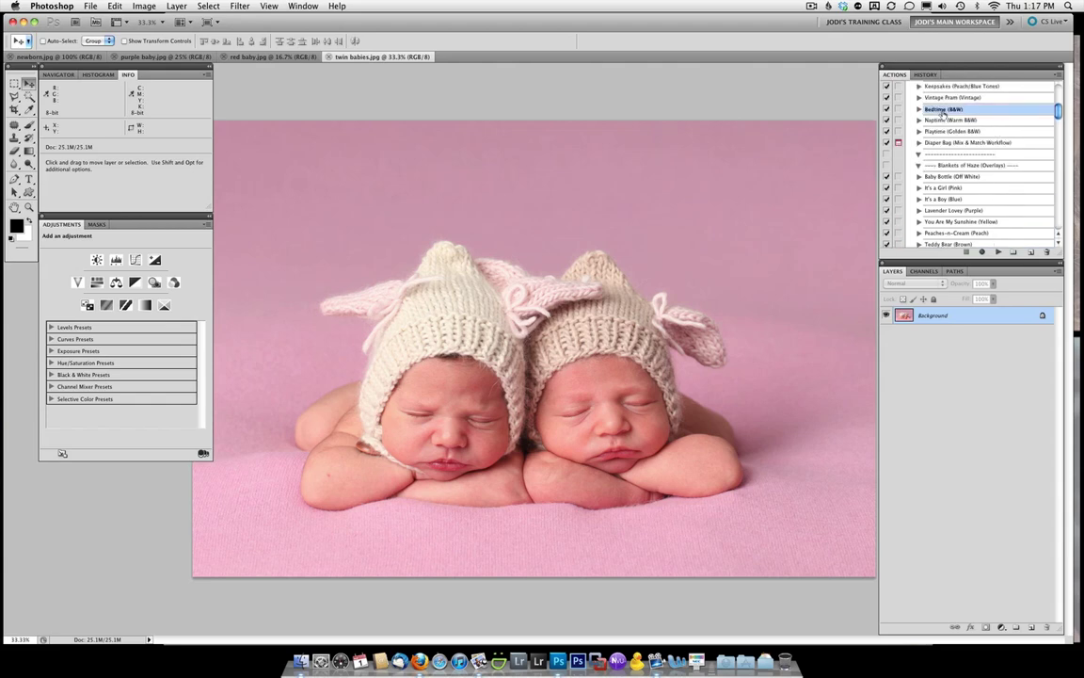
click(998, 252)
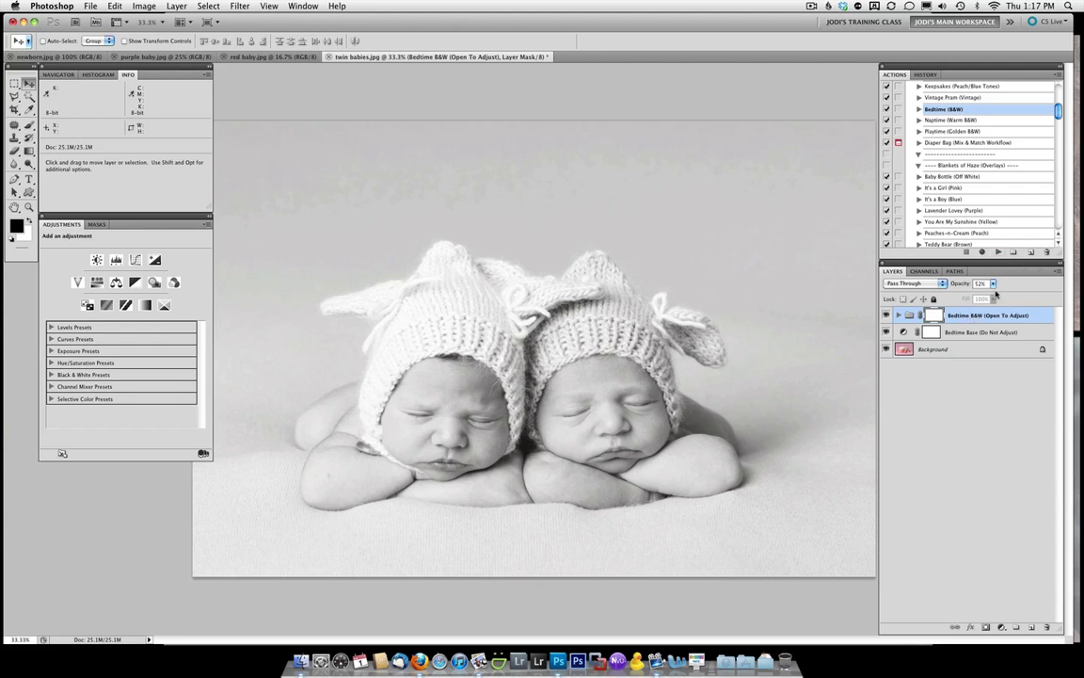
click(992, 284)
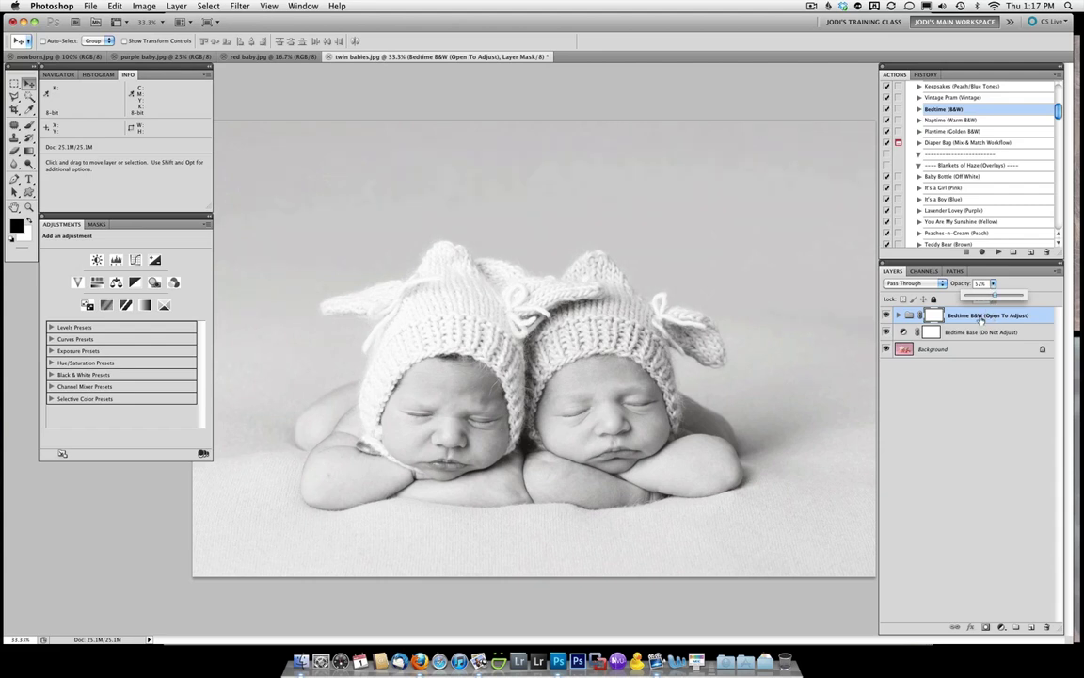
click(982, 320)
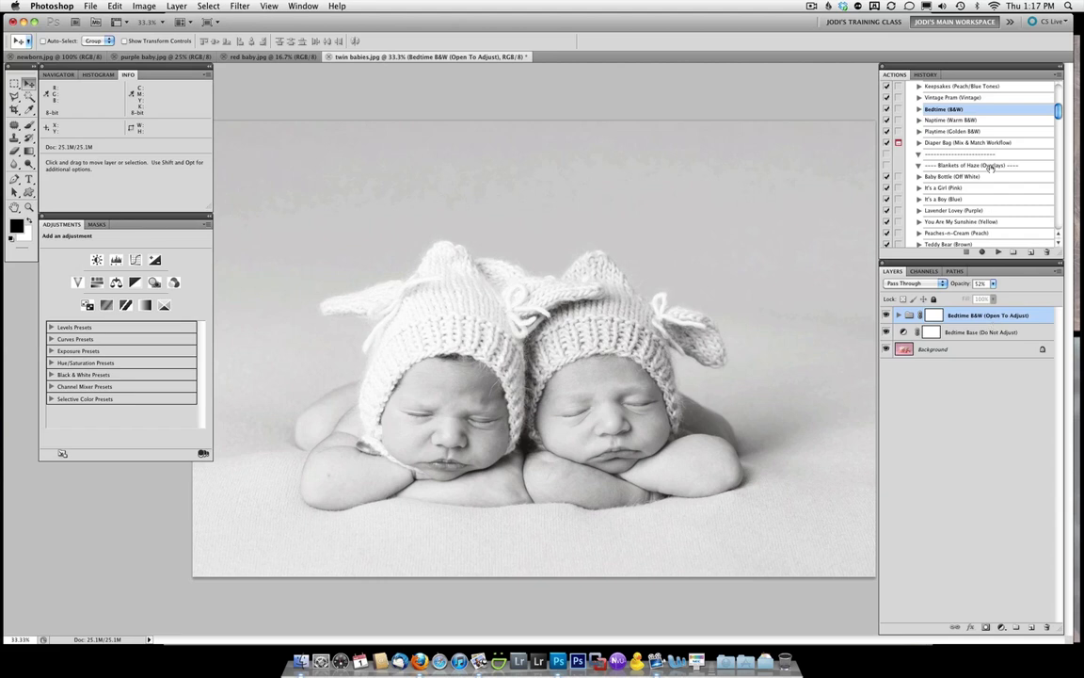
Run the Baby Lotion action on the twin babies photo through its instruction messages.
scroll(990, 167, down, 5)
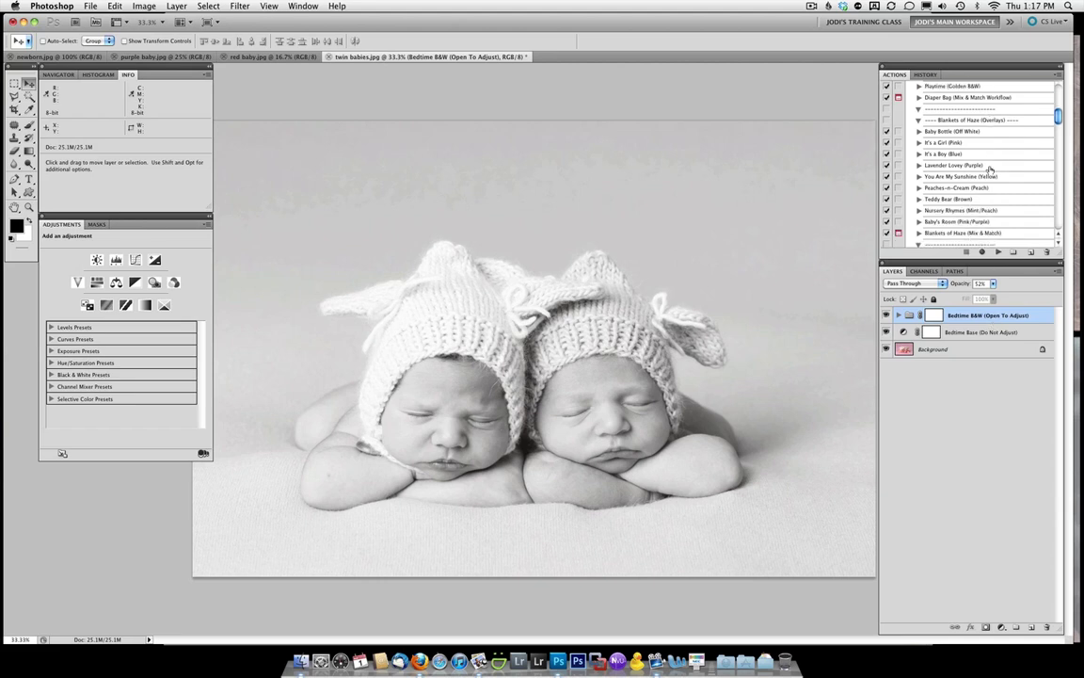
scroll(990, 169, down, 3)
scroll(991, 171, down, 7)
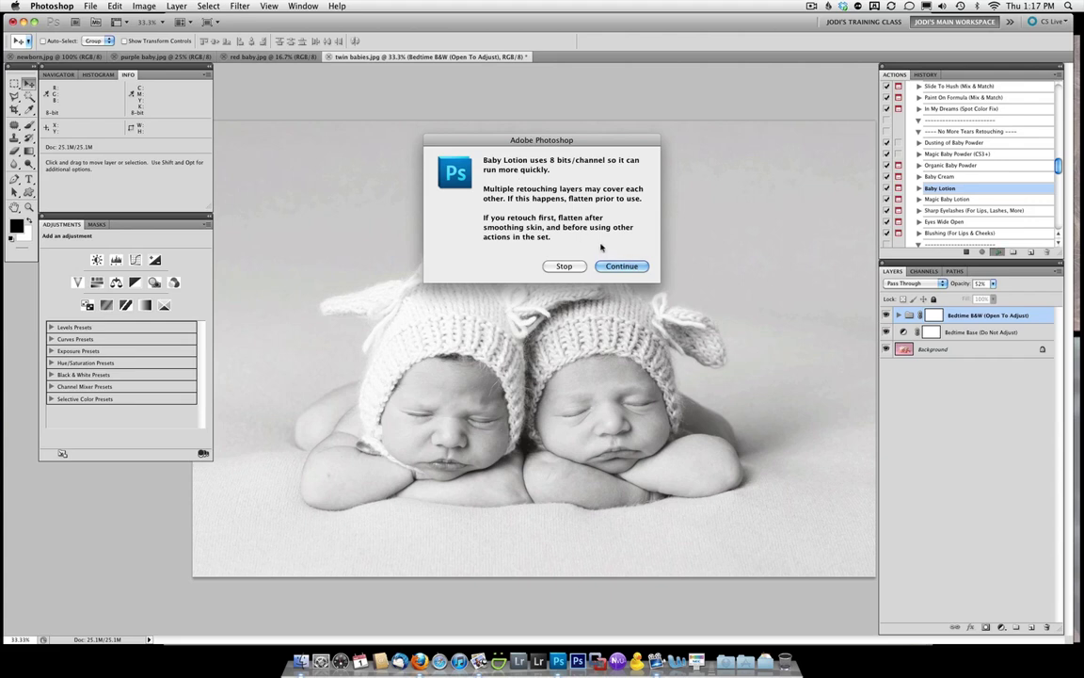
click(621, 265)
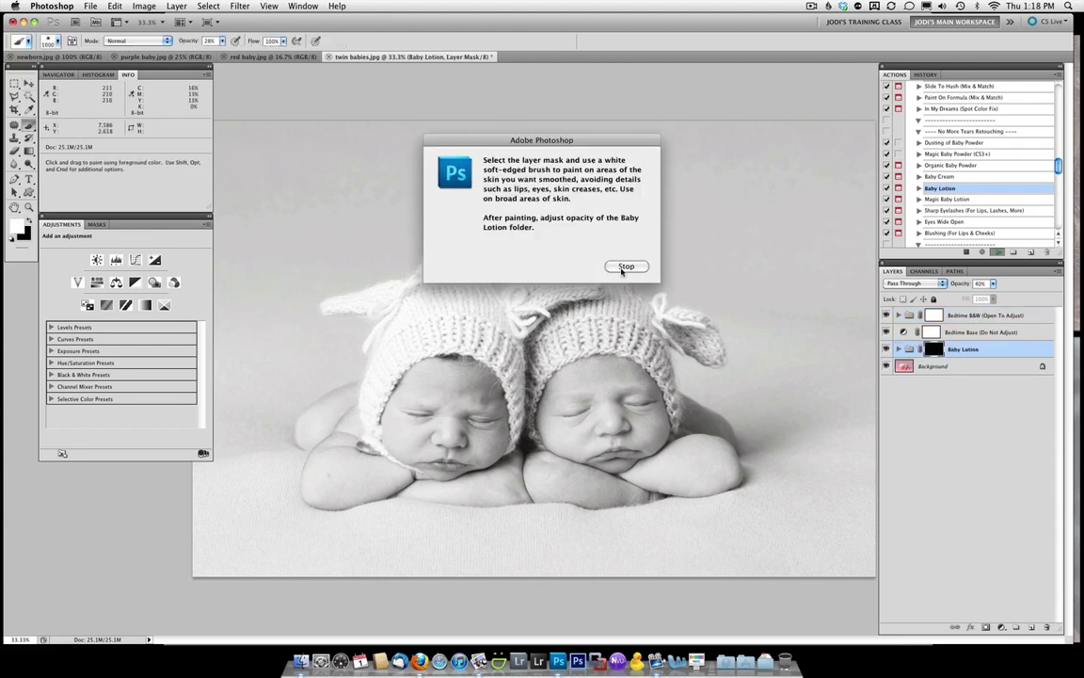
click(626, 267)
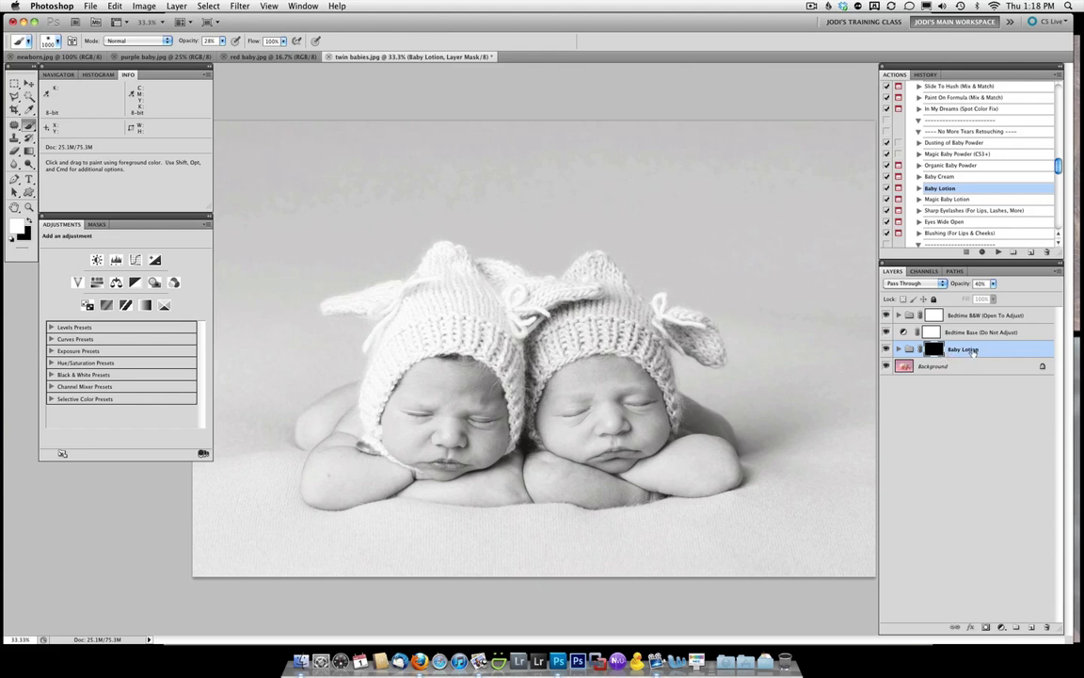
Paint the Baby Lotion mask at full strength over the babies' foreheads, cheeks, shoulders and arms.
key(bracketleft)
key(bracketleft)
key(bracketleft)
key(bracketleft)
key(bracketleft)
key(bracketleft)
key(bracketleft)
key(bracketleft)
key(bracketleft)
key(bracketleft)
key(0)
mouse_move(387, 308)
mouse_down()
mouse_move(485, 447)
mouse_move(413, 433)
mouse_move(432, 426)
mouse_move(400, 432)
mouse_move(409, 446)
mouse_move(479, 454)
mouse_move(388, 461)
mouse_move(321, 487)
mouse_move(330, 464)
mouse_move(350, 464)
mouse_move(344, 433)
mouse_move(325, 465)
mouse_move(378, 483)
mouse_move(464, 486)
mouse_move(420, 484)
mouse_move(440, 488)
mouse_move(506, 486)
mouse_move(530, 464)
mouse_move(557, 482)
mouse_move(619, 485)
mouse_move(718, 456)
mouse_move(584, 414)
mouse_move(588, 381)
mouse_move(638, 418)
mouse_move(581, 379)
mouse_move(584, 396)
mouse_move(571, 395)
mouse_move(614, 440)
mouse_up()
key(bracketleft)
key(bracketleft)
key(bracketleft)
key(bracketright)
key(bracketright)
key(bracketright)
key(bracketright)
key(bracketleft)
key(bracketleft)
key(bracketleft)
key(bracketleft)
key(bracketleft)
key(bracketleft)
mouse_move(339, 407)
mouse_down()
mouse_move(310, 379)
mouse_move(316, 359)
mouse_move(302, 410)
mouse_move(340, 489)
mouse_move(401, 465)
mouse_up()
Add a Sharp Eyelashes layer and lower its opacity to 78%.
scroll(955, 193, down, 2)
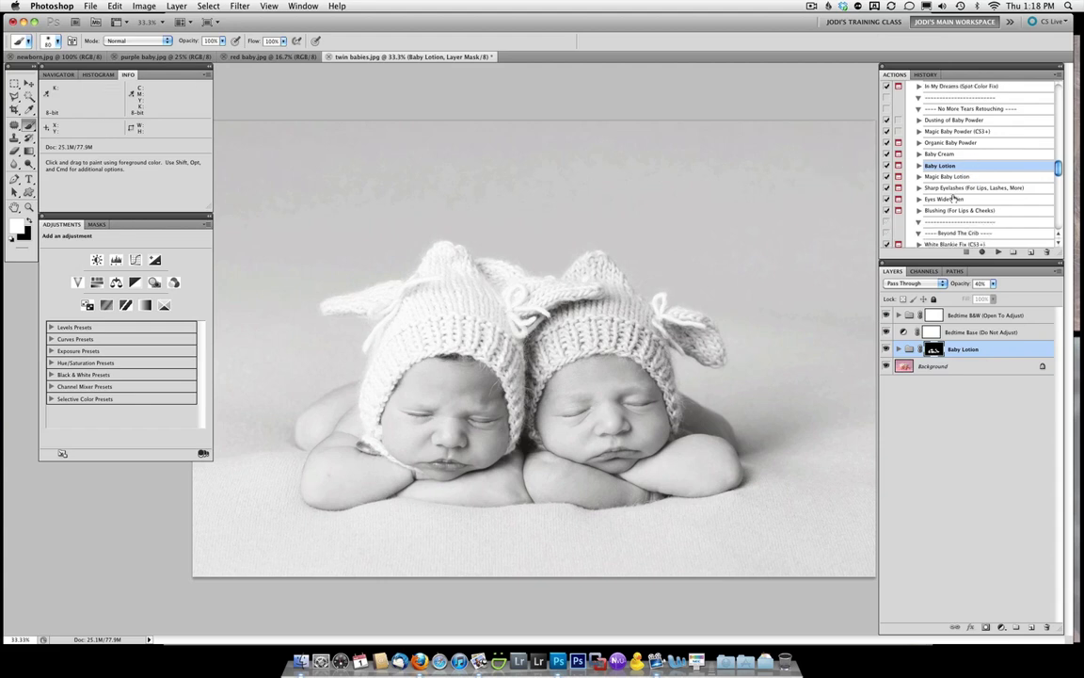
click(960, 187)
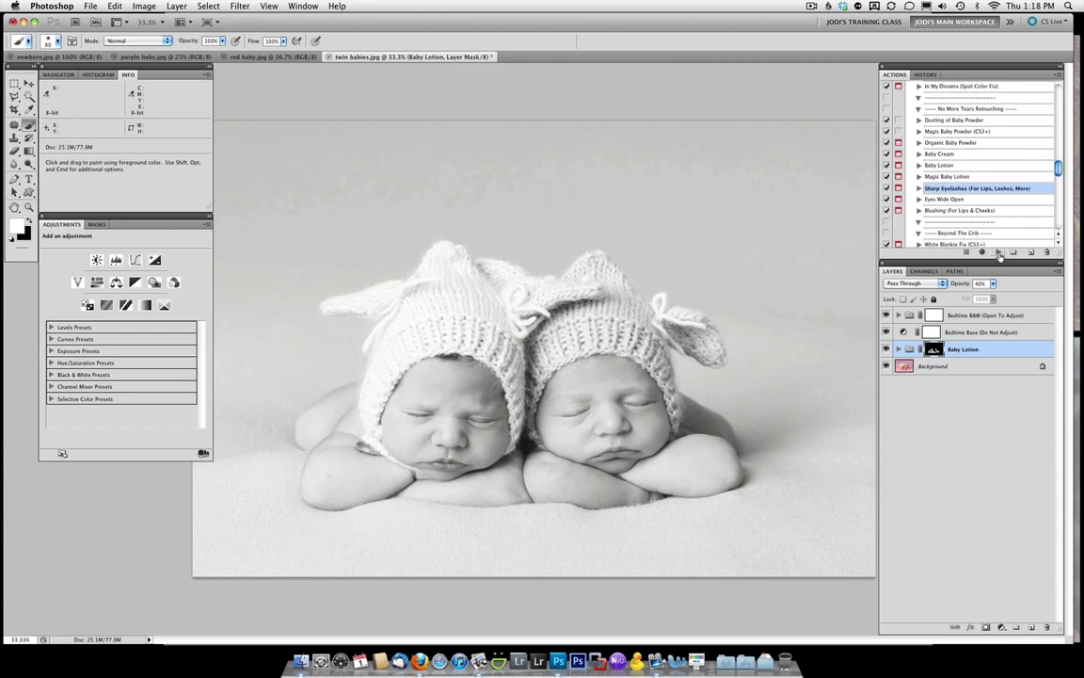
click(998, 252)
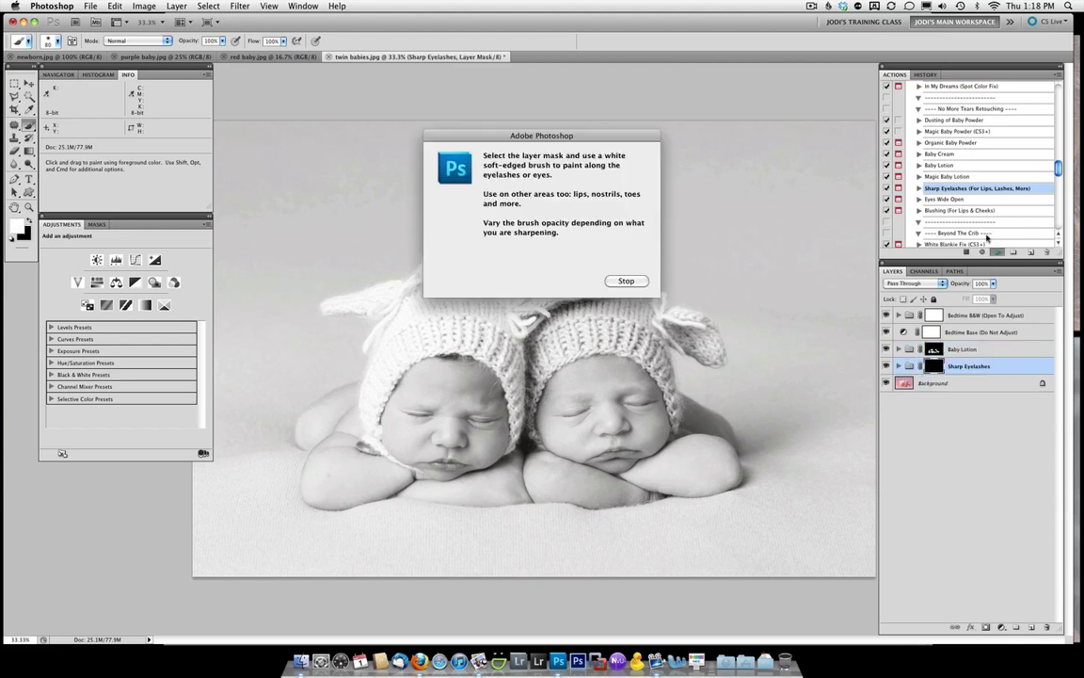
click(626, 281)
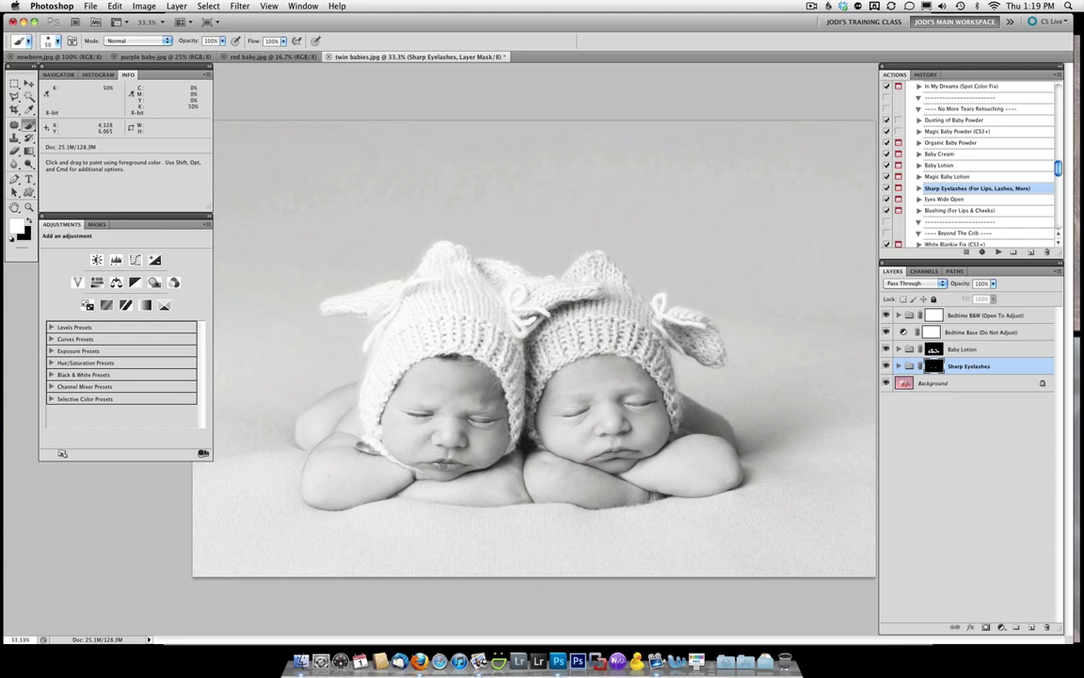
click(995, 283)
drag(996, 296, 983, 299)
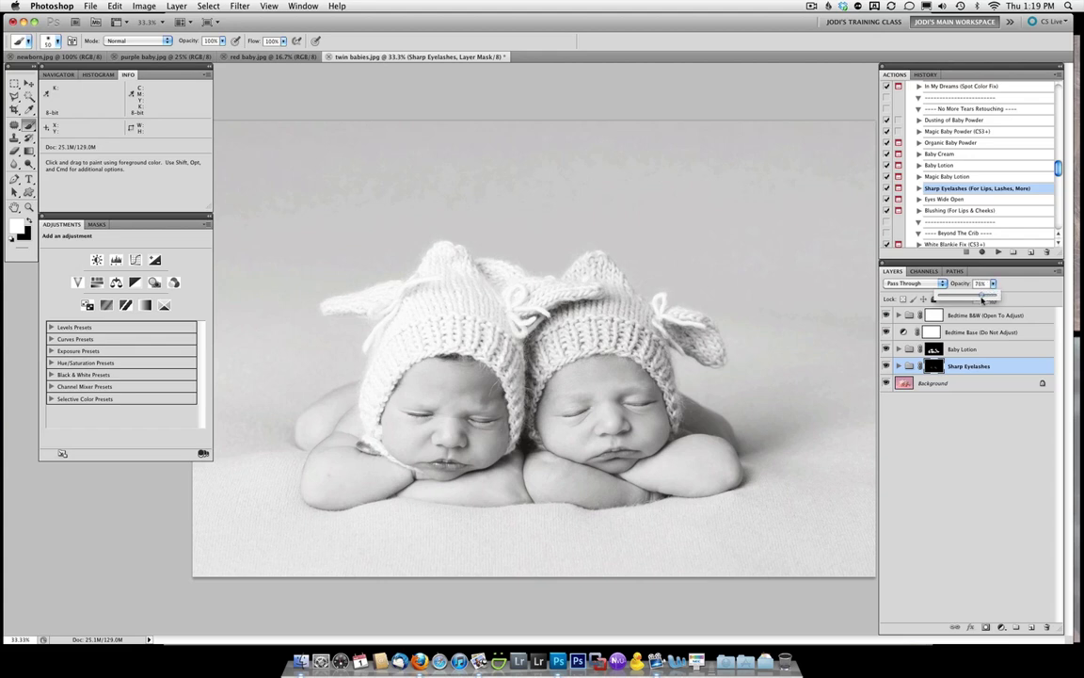
Add a B&W Vignette layer and lower its opacity to 41%.
scroll(890, 197, down, 5)
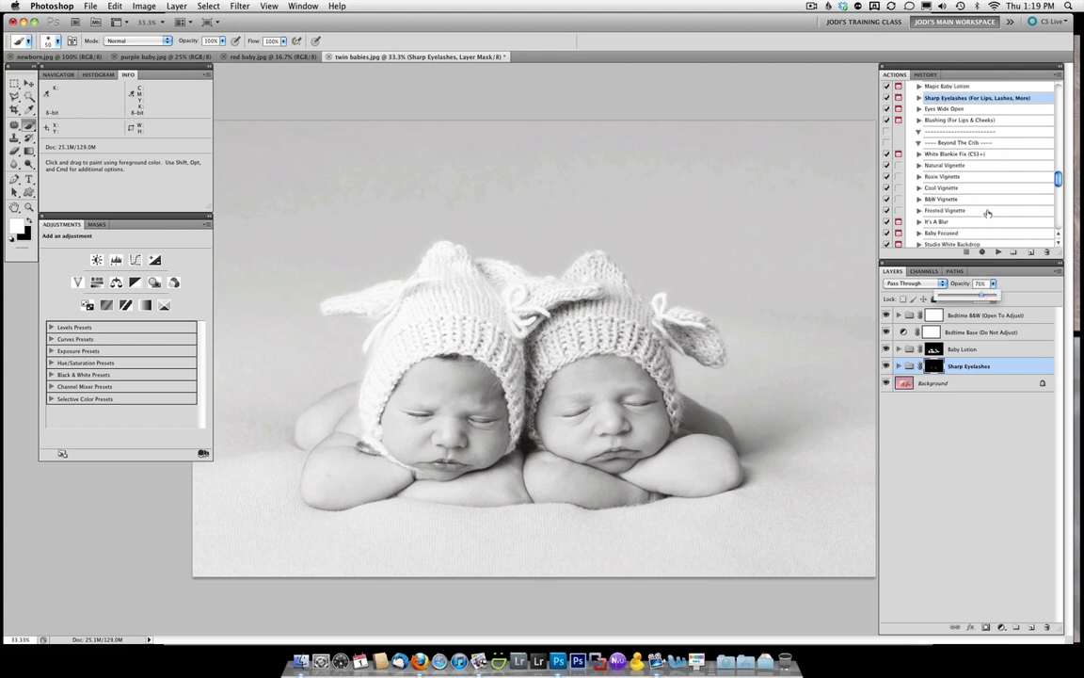
click(941, 187)
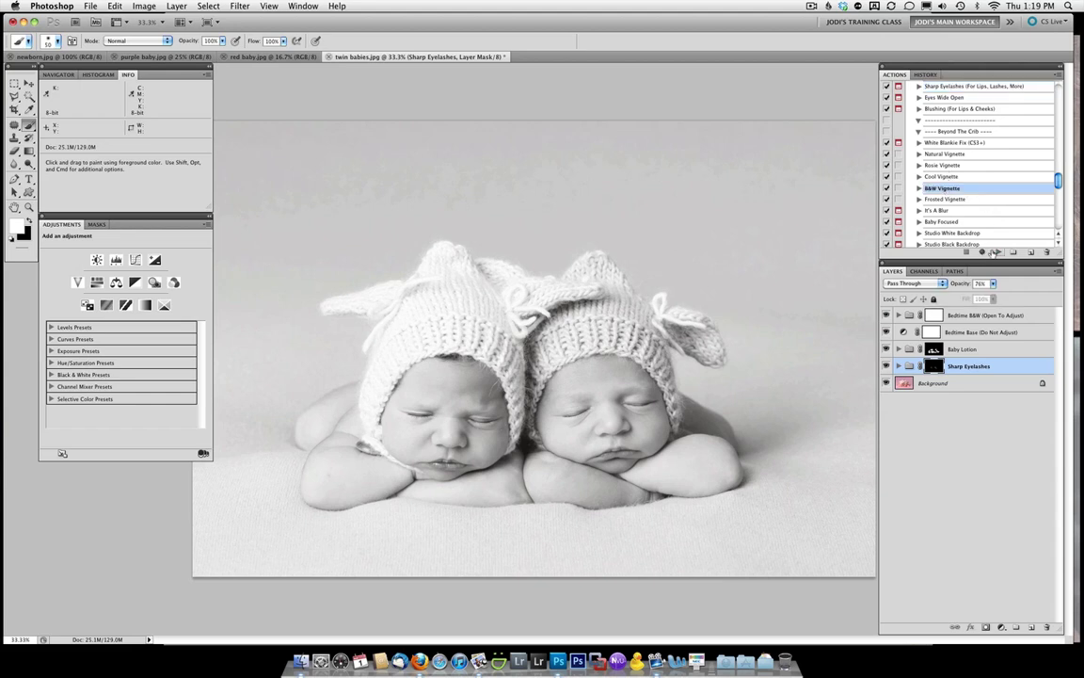
click(997, 253)
click(993, 284)
drag(995, 295, 987, 295)
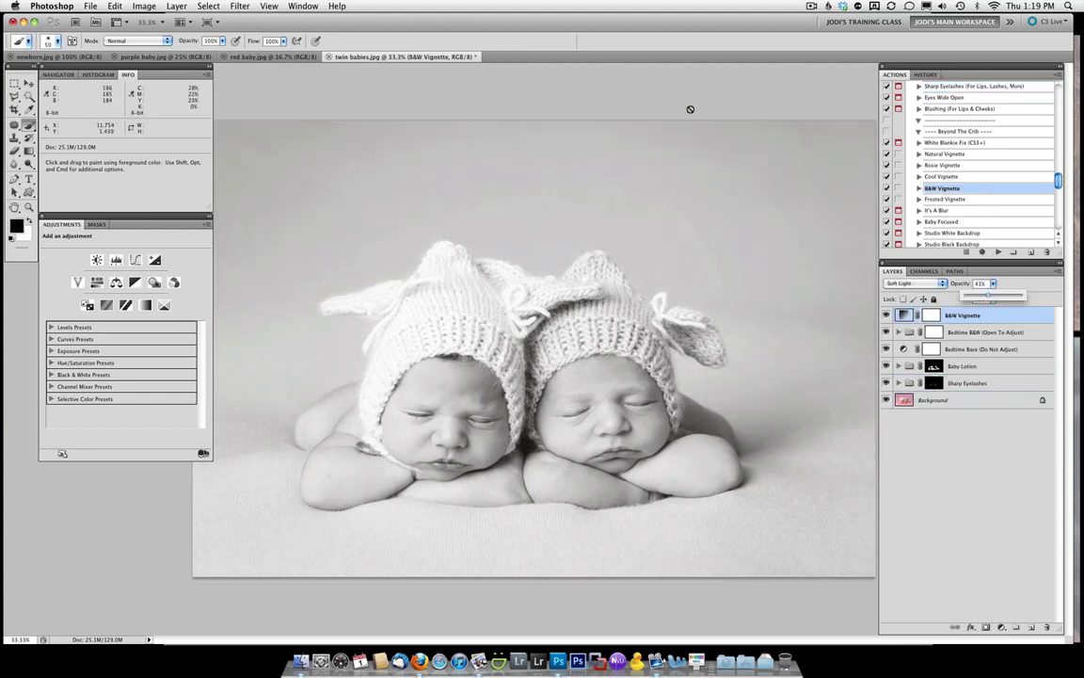
On the red baby photo, run Diaper Bag (Mix & Match Workflow) and enable Sugar-n-Spice and Twinkle, Twinkle.
click(273, 56)
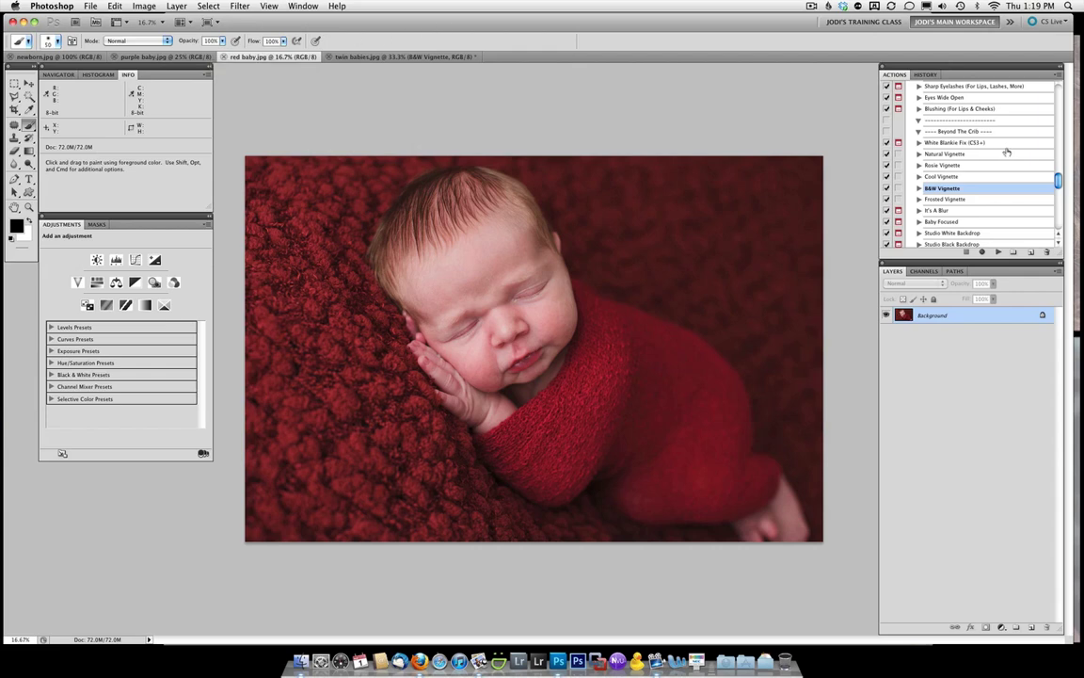
scroll(1006, 153, up, 3)
scroll(1006, 152, up, 10)
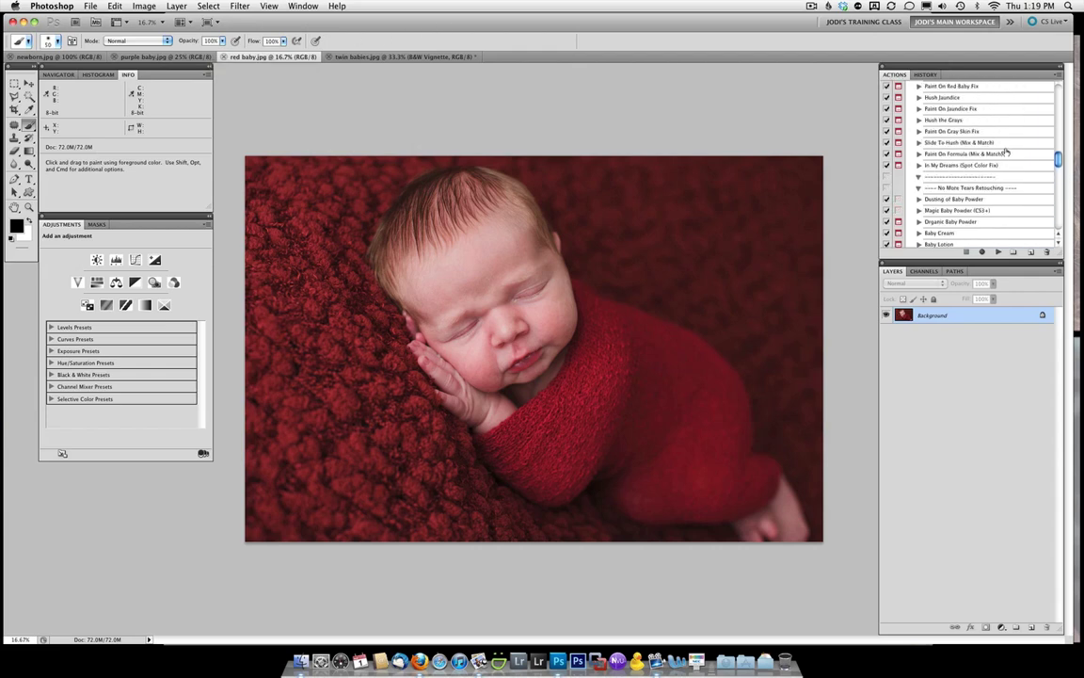
scroll(1006, 153, up, 10)
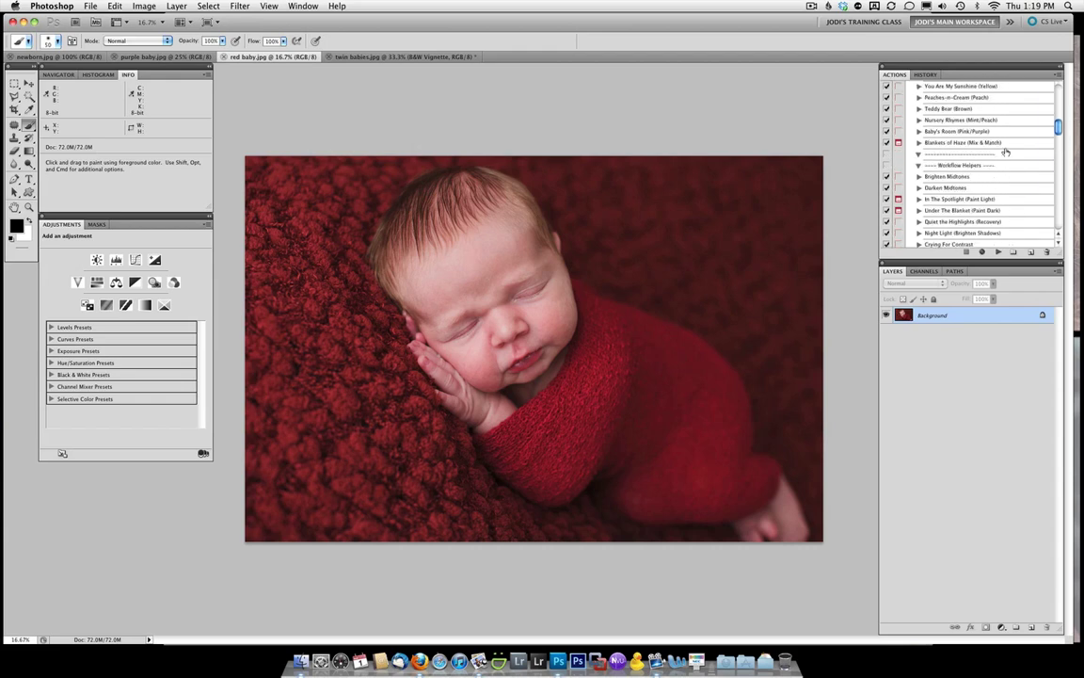
scroll(1007, 153, up, 5)
click(984, 166)
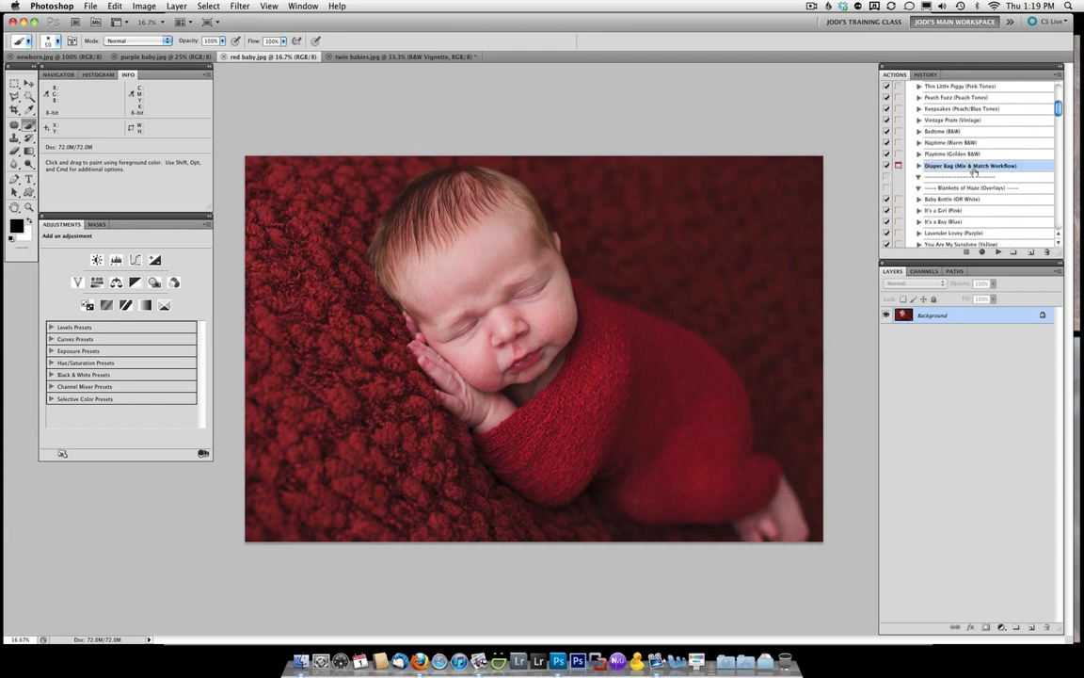
click(1003, 255)
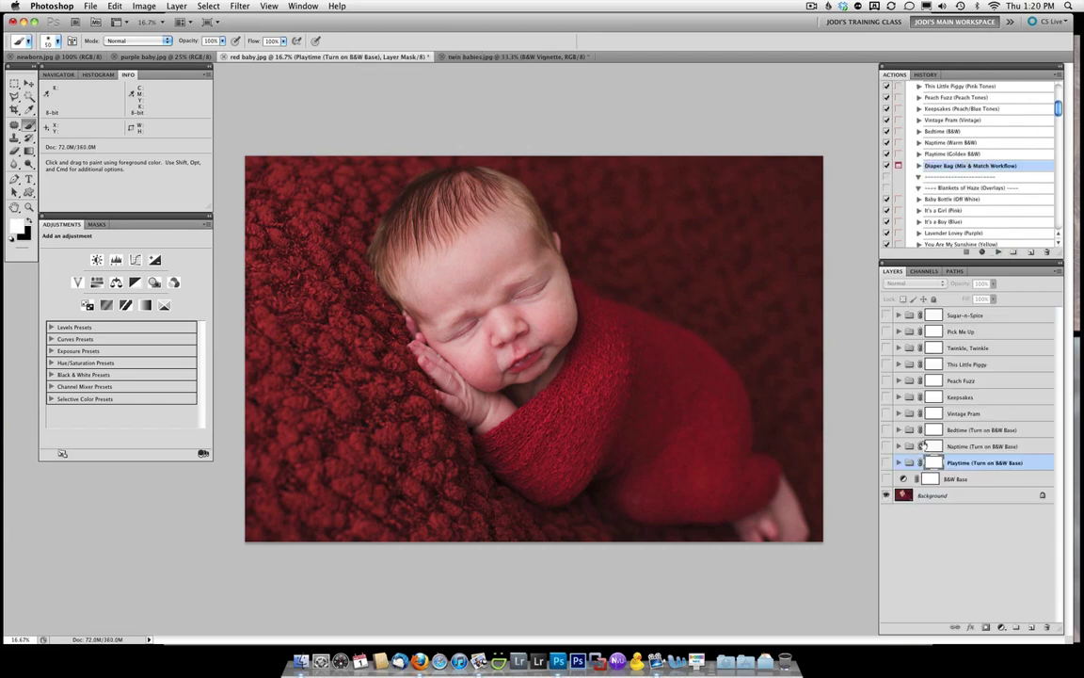
click(885, 316)
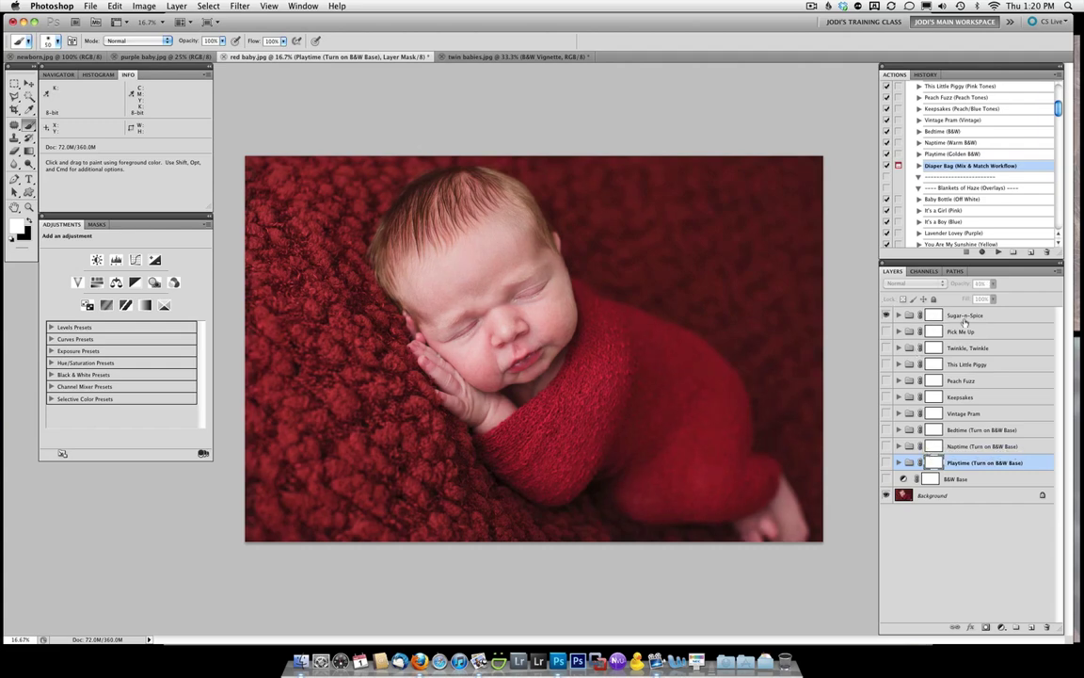
click(886, 348)
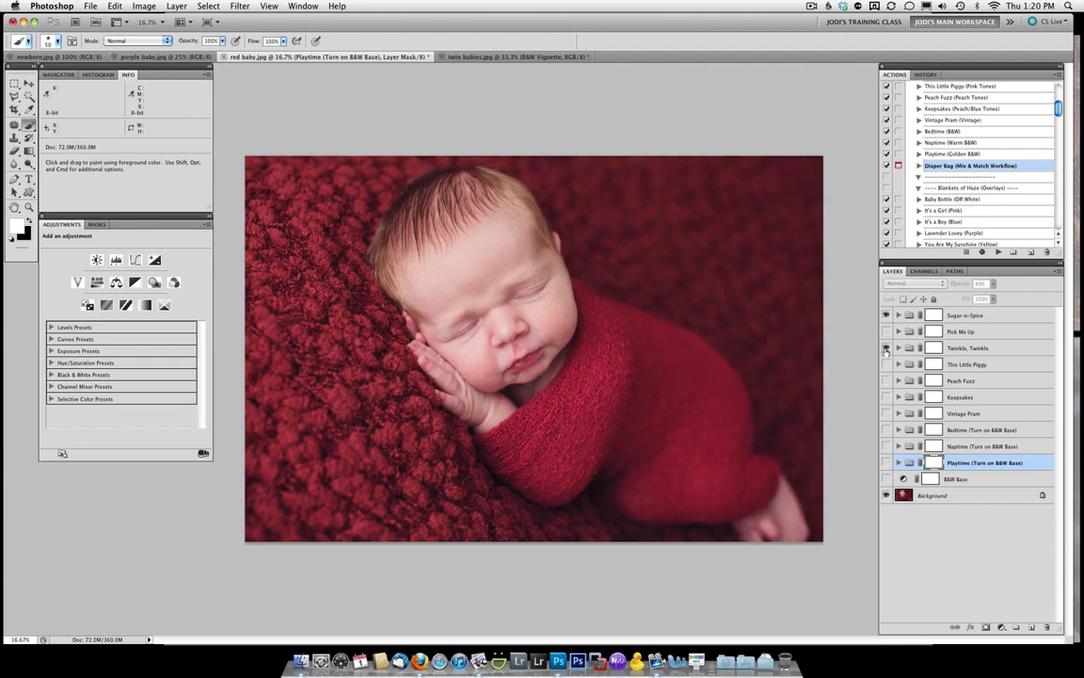
Set Twinkle, Twinkle opacity to about 33% and Sugar-n-Spice opacity to 76%.
click(956, 350)
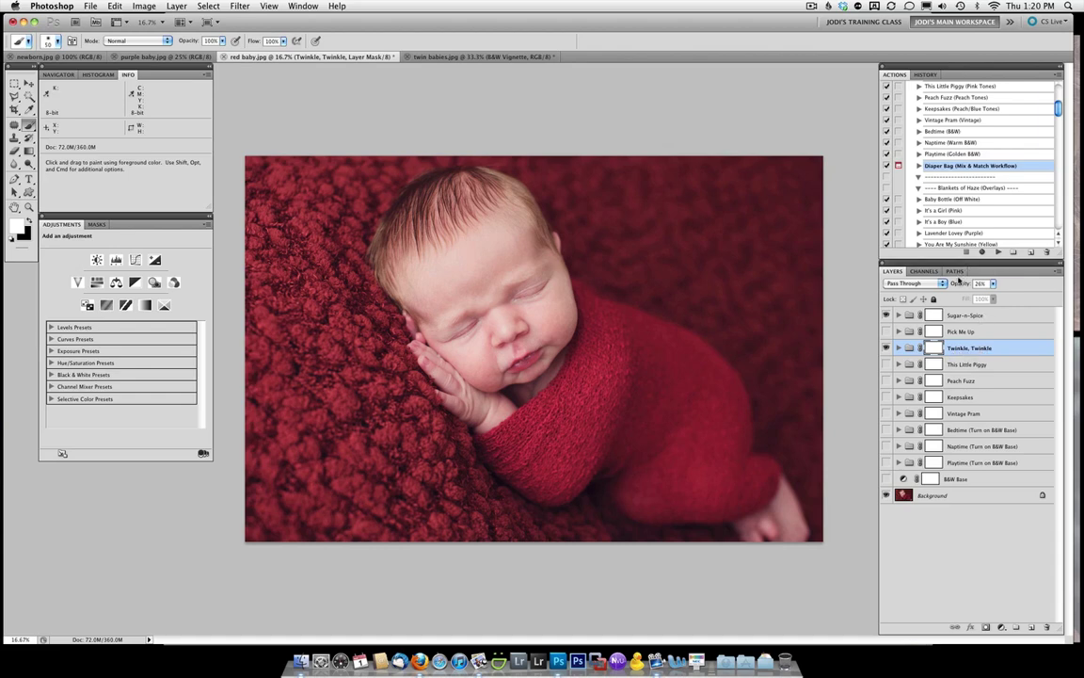
drag(958, 282, 961, 286)
click(956, 316)
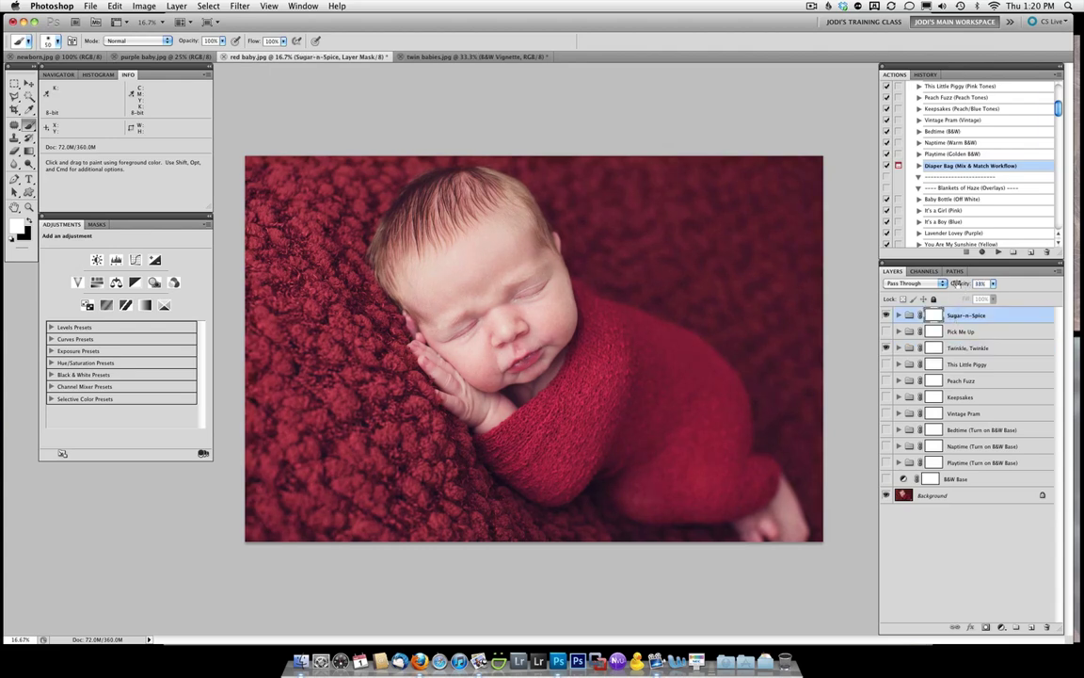
drag(958, 285, 968, 287)
key(Return)
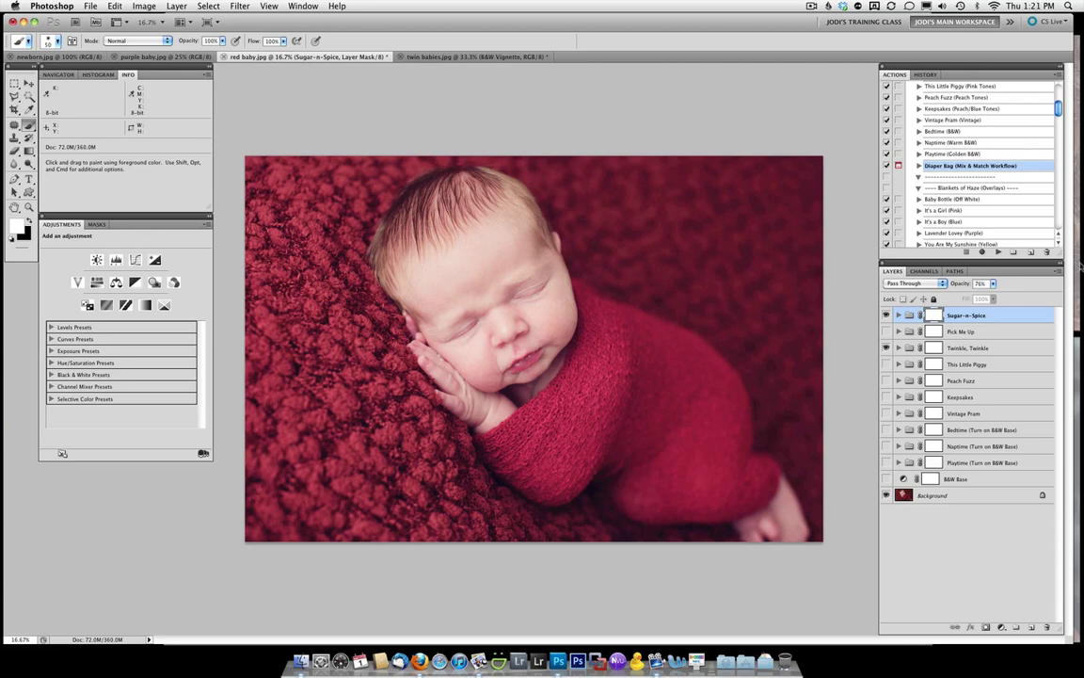
Run Crying For Contrast at about 30% opacity, then select the Paint On Red Baby Fix action.
scroll(1029, 215, down, 5)
scroll(1029, 215, down, 2)
click(1026, 199)
click(996, 253)
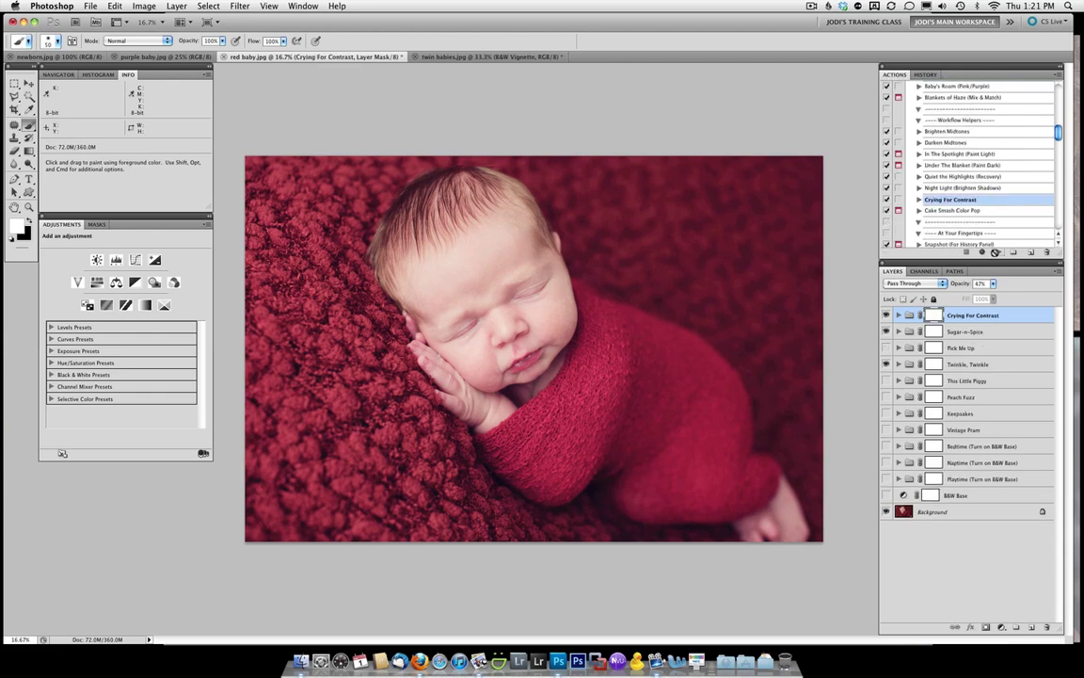
click(993, 283)
drag(993, 296, 984, 298)
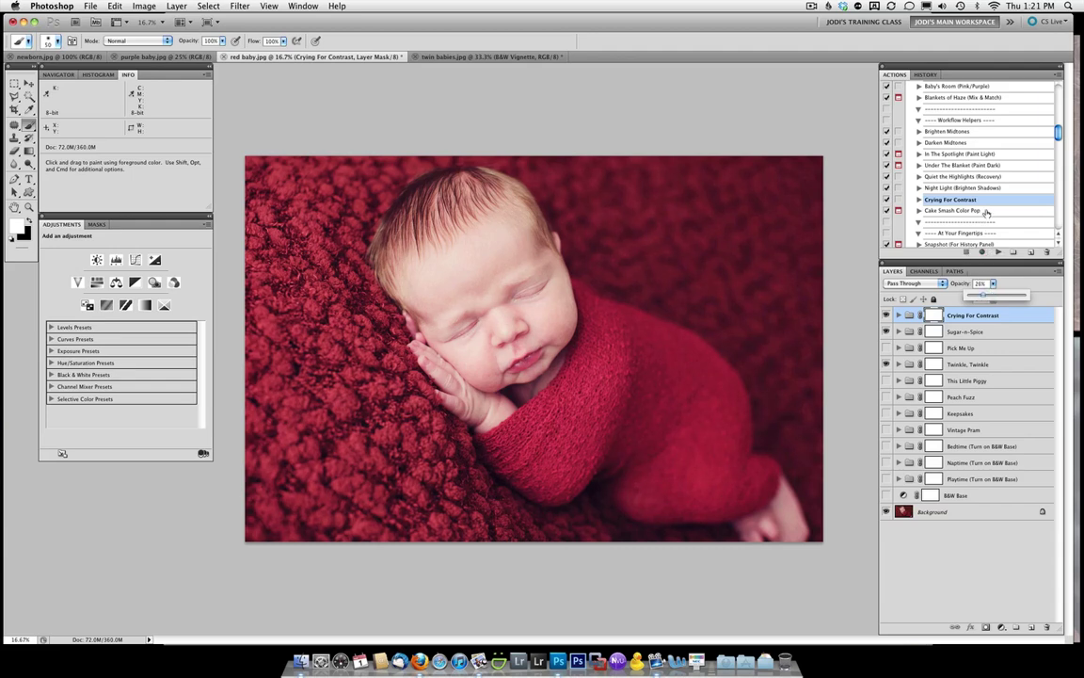
scroll(979, 203, down, 4)
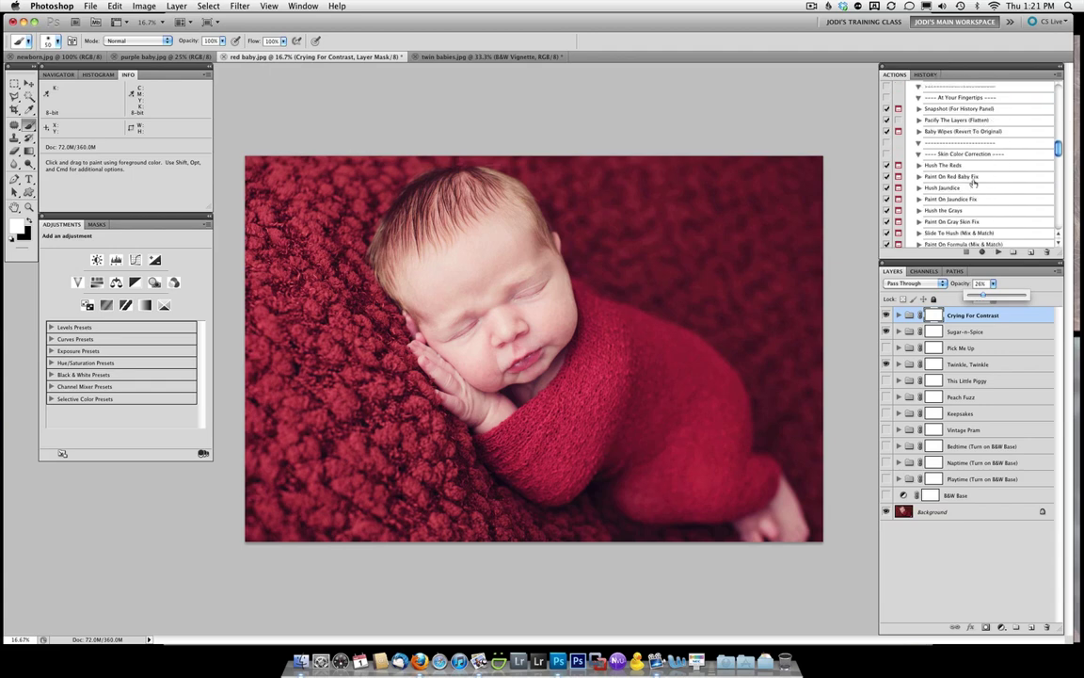
click(974, 178)
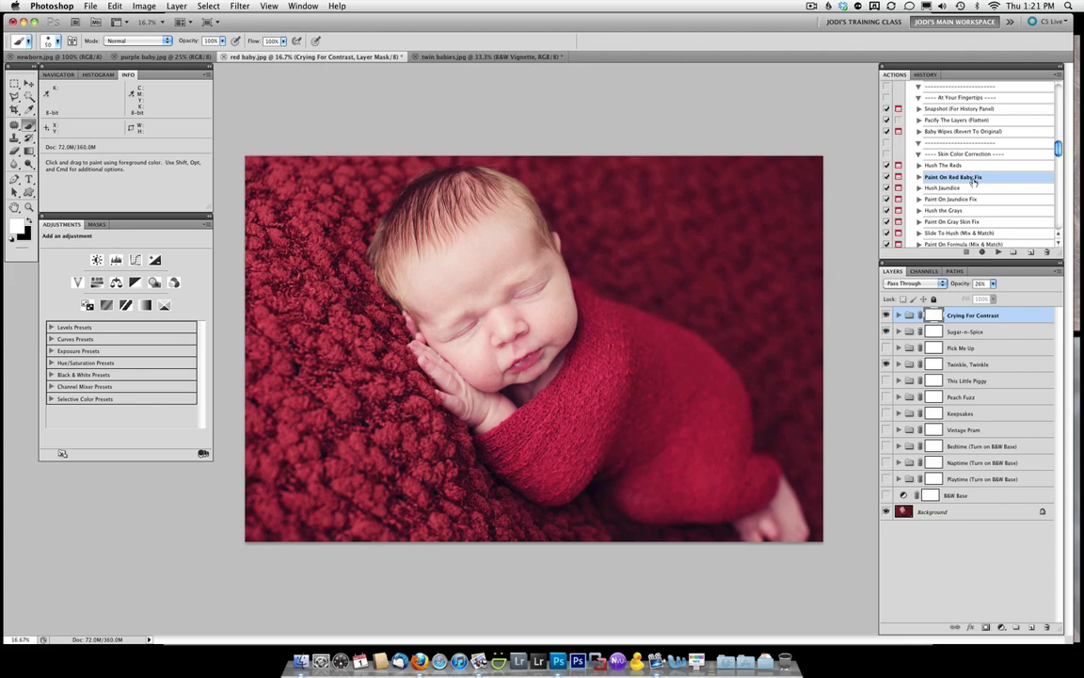
Run Paint On Red Baby Fix, dismiss its message, and set brush opacity to 34%.
click(998, 252)
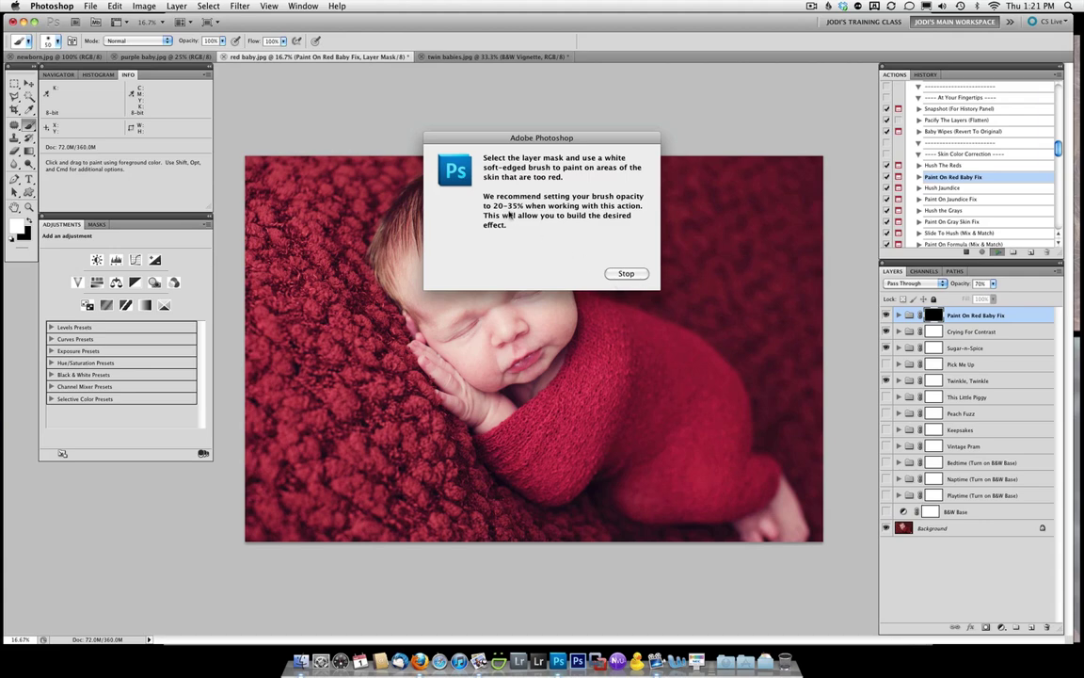
click(624, 272)
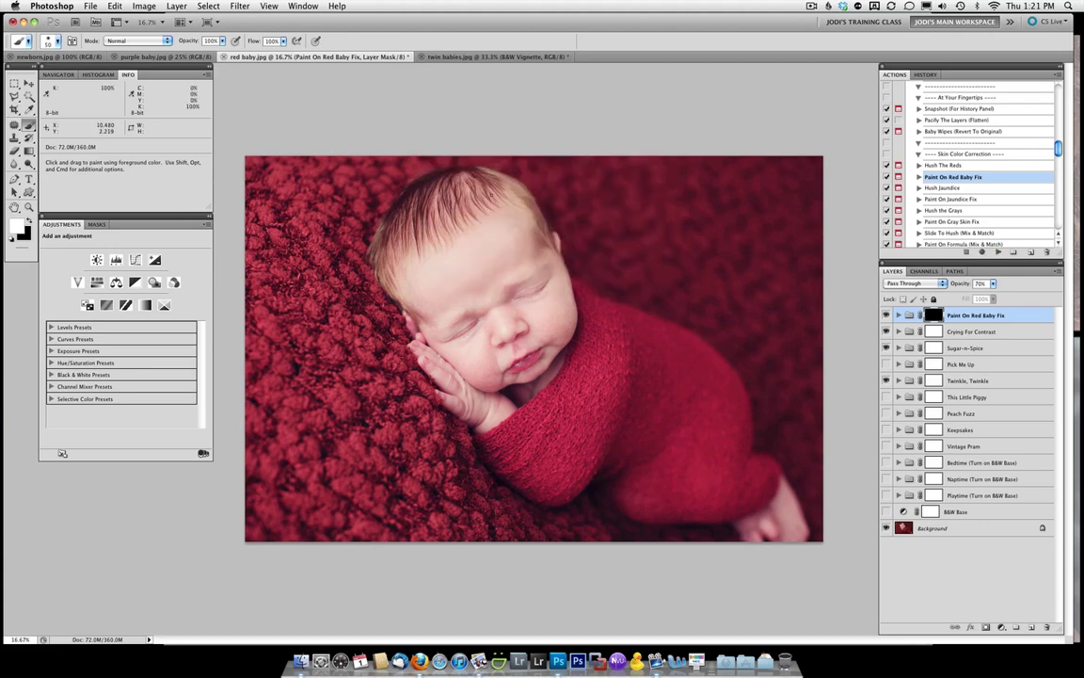
click(222, 41)
drag(204, 53, 189, 54)
click(543, 126)
Paint the redness fix over the baby's head, foot and chin, resizing the brush as needed.
key(bracketright)
key(bracketright)
key(bracketright)
mouse_move(514, 250)
mouse_down()
mouse_move(405, 188)
mouse_move(411, 254)
mouse_move(424, 183)
mouse_move(424, 202)
mouse_move(532, 317)
mouse_move(481, 301)
mouse_move(433, 325)
mouse_move(443, 345)
mouse_move(405, 311)
mouse_move(410, 348)
mouse_move(428, 324)
mouse_move(428, 292)
mouse_move(411, 313)
mouse_move(475, 230)
mouse_move(482, 320)
mouse_up()
drag(795, 491, 774, 533)
key(bracketleft)
key(bracketleft)
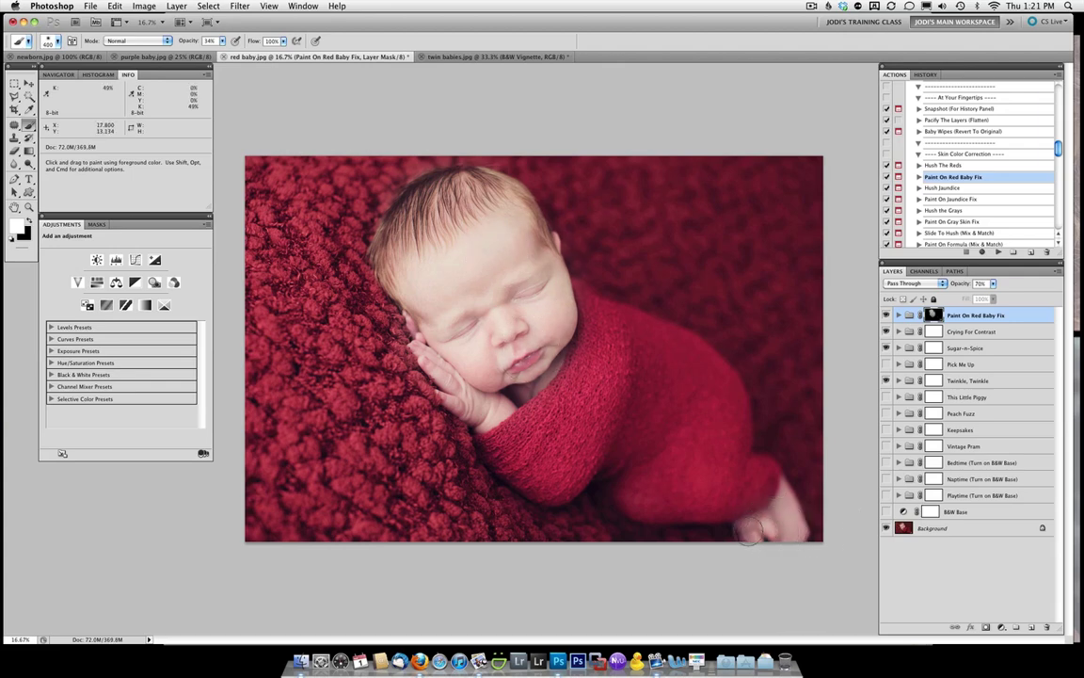
drag(468, 371, 475, 346)
scroll(957, 211, down, 5)
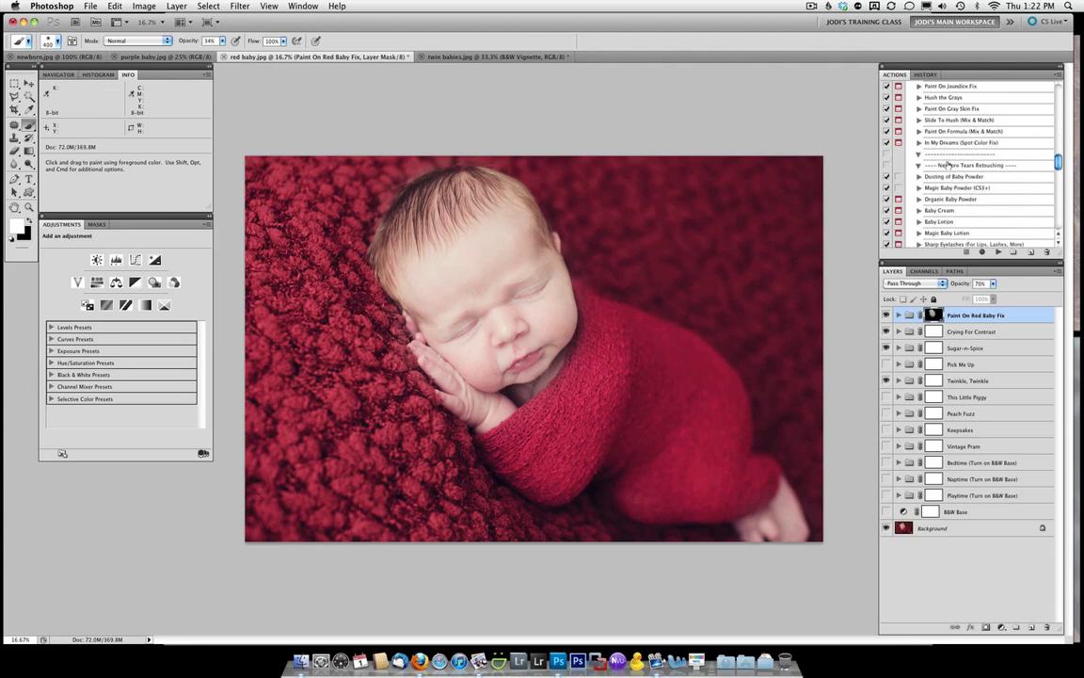
scroll(947, 132, down, 3)
scroll(946, 134, down, 1)
Run Sharp Eyelashes and paint it over the baby's lashes at 100% brush opacity.
super+double_click(943, 167)
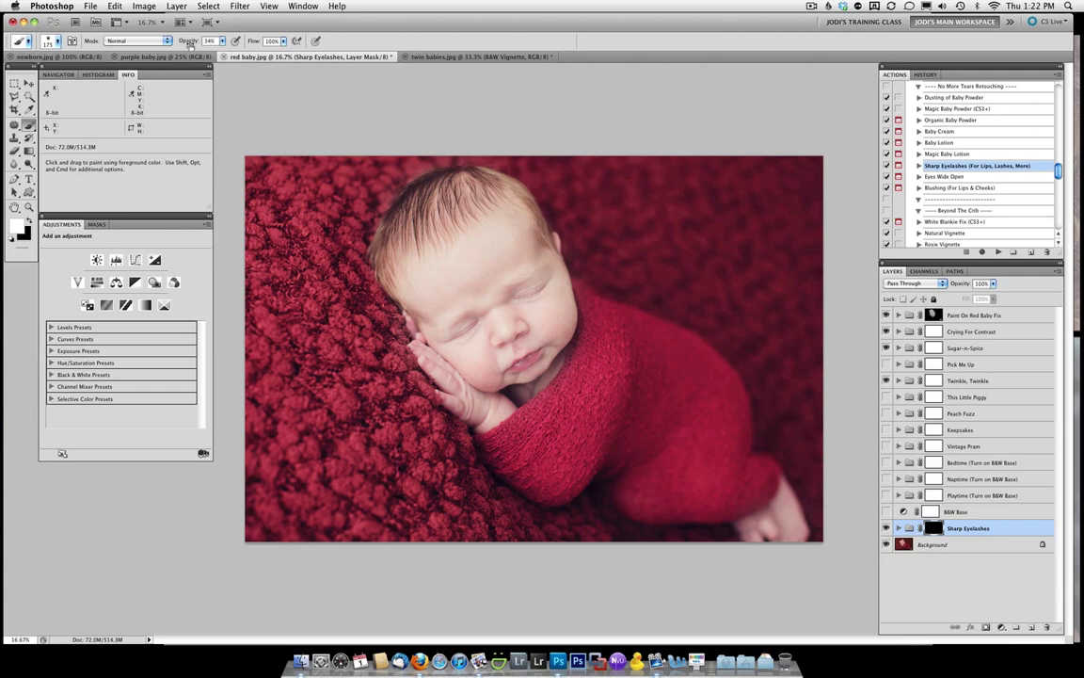
key(0)
drag(451, 323, 465, 332)
scroll(972, 180, down, 4)
click(971, 177)
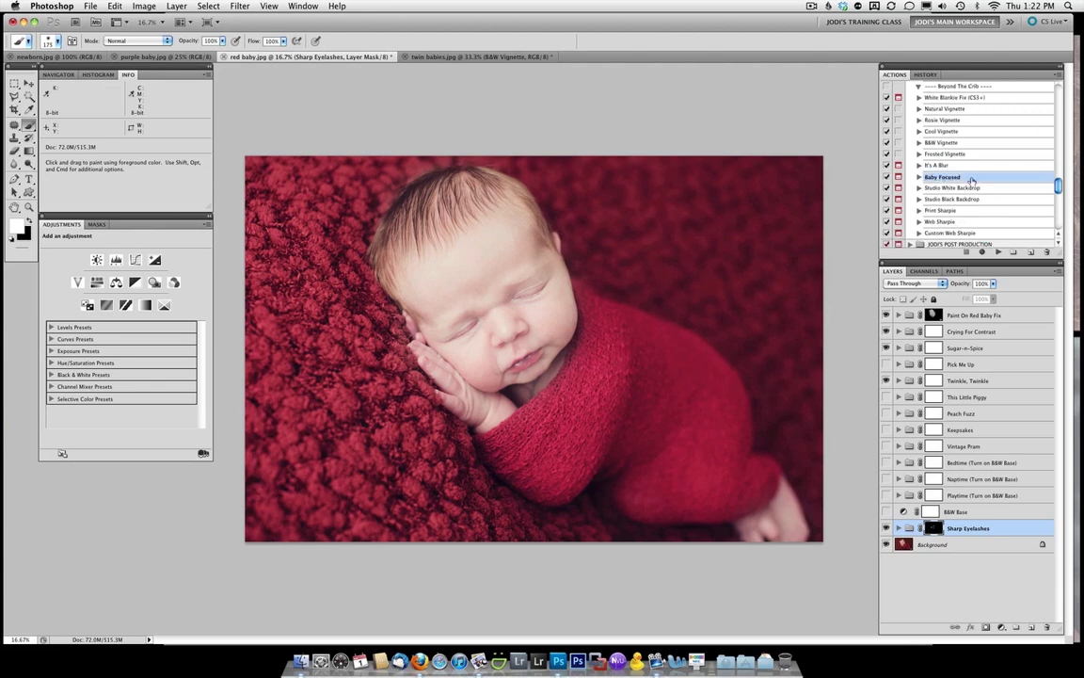
Play Baby Focused, accepting the flatten and continuing past the gradient and focus instructions.
click(998, 253)
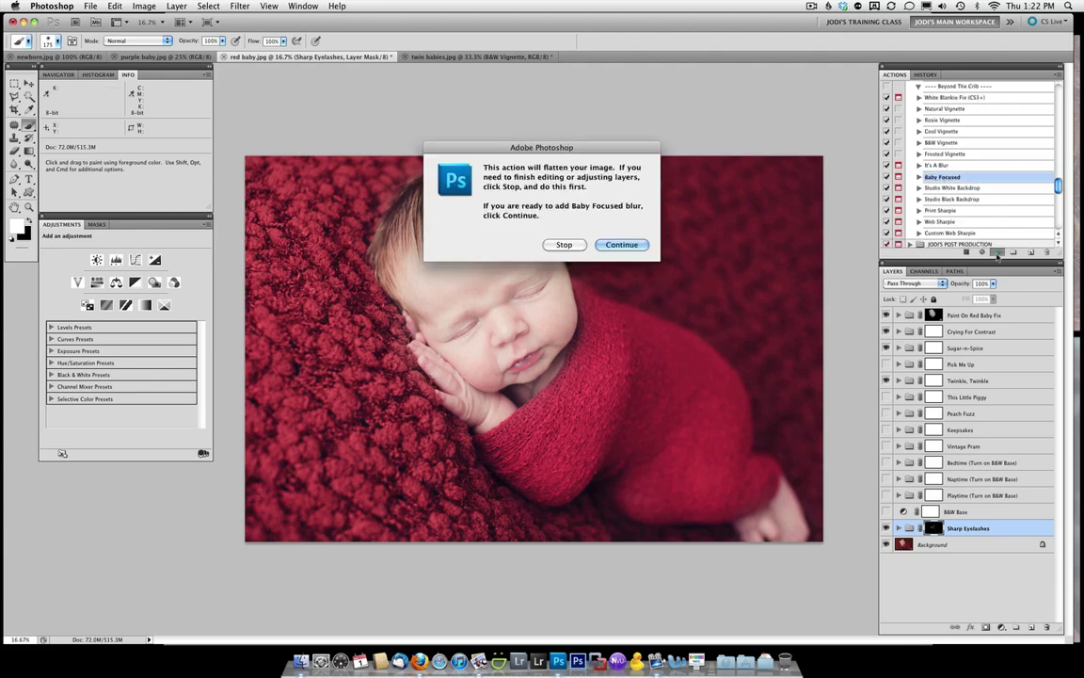
click(617, 245)
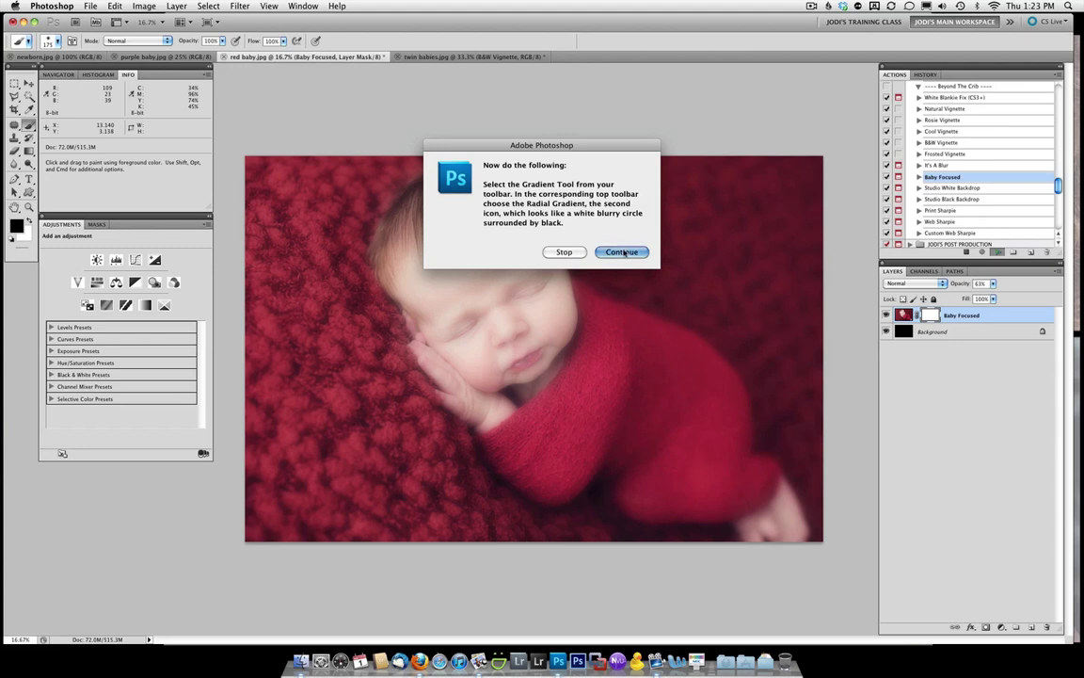
click(623, 252)
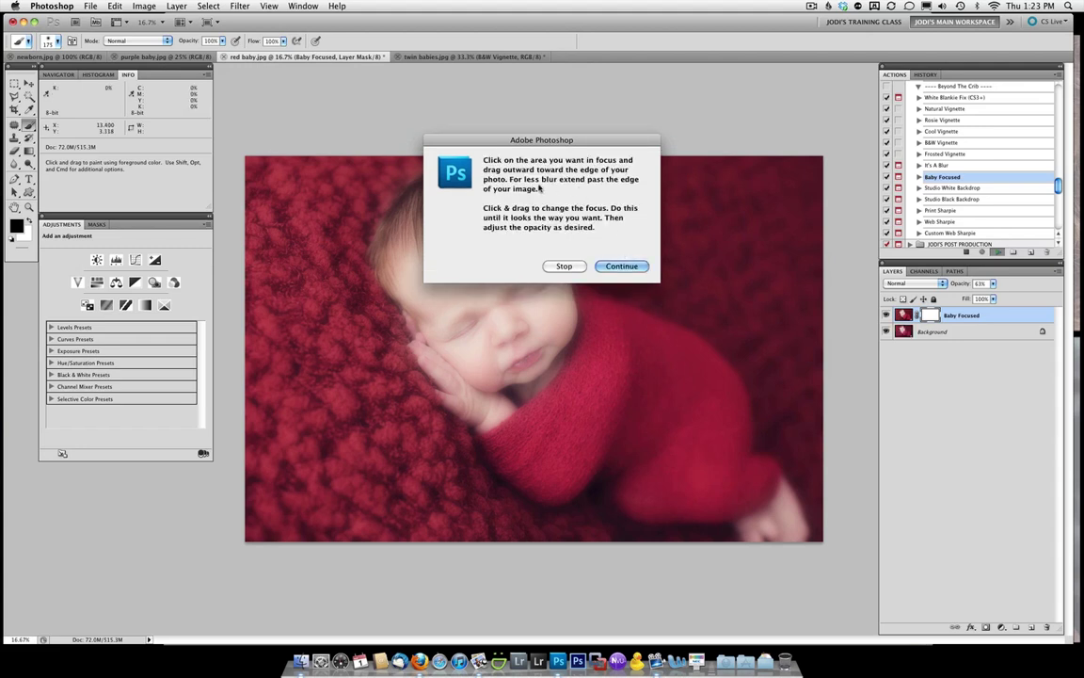
click(621, 266)
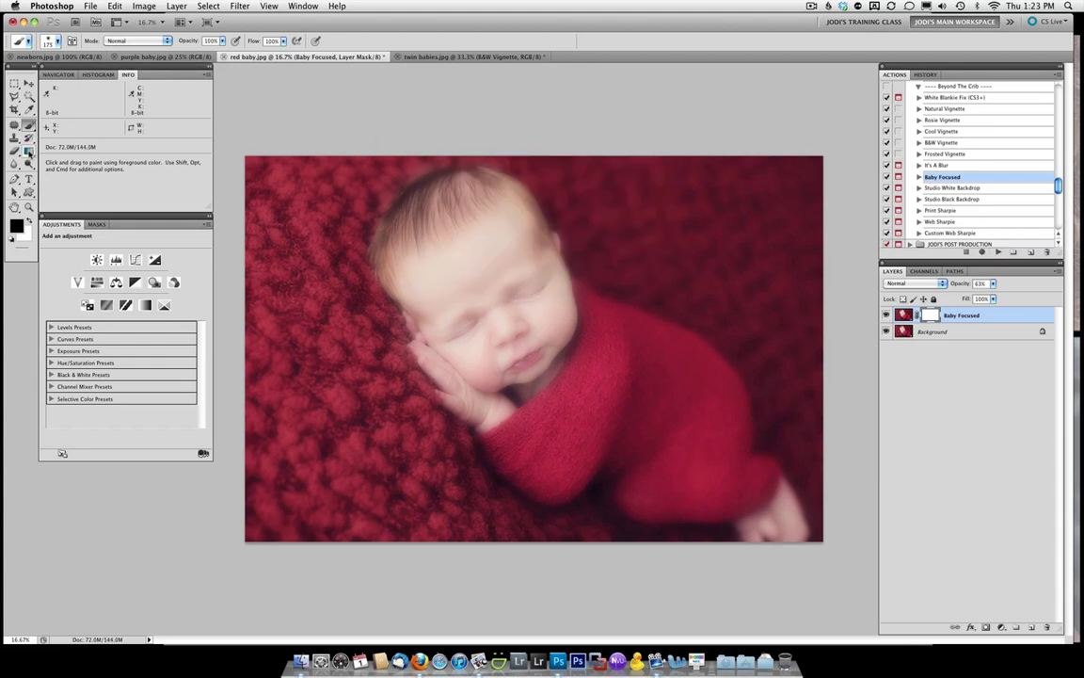
Draw a radial gradient on the Baby Focused mask outward from the baby's face.
click(28, 150)
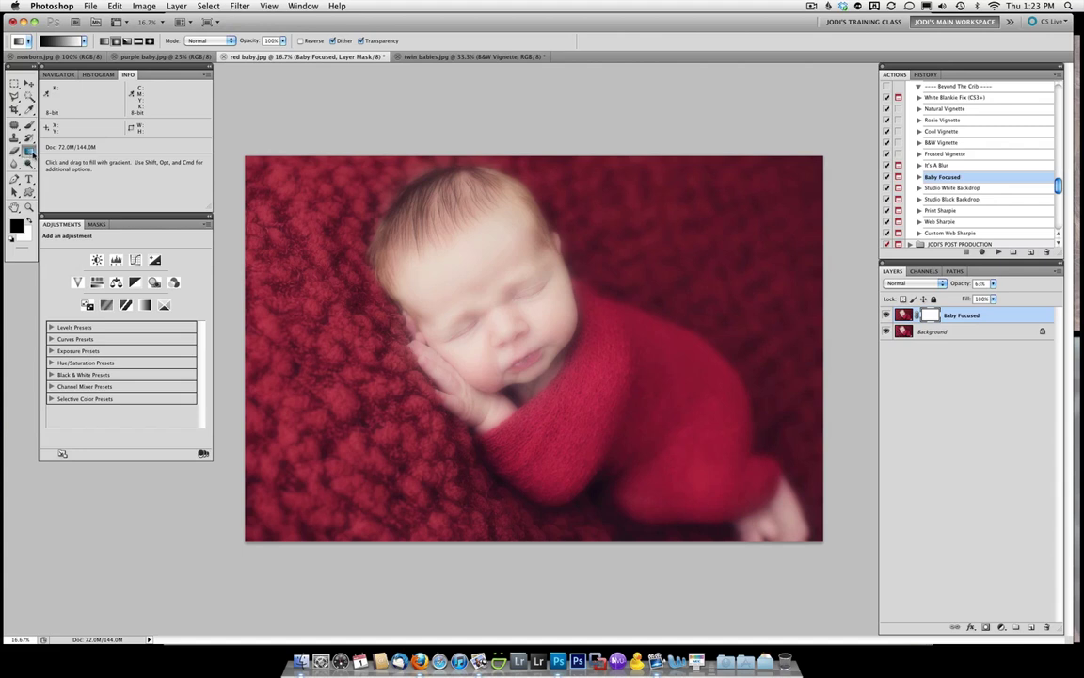
mouse_move(29, 151)
mouse_down()
mouse_move(74, 162)
mouse_move(37, 151)
mouse_move(86, 152)
mouse_up()
click(116, 42)
click(117, 44)
drag(530, 297, 766, 73)
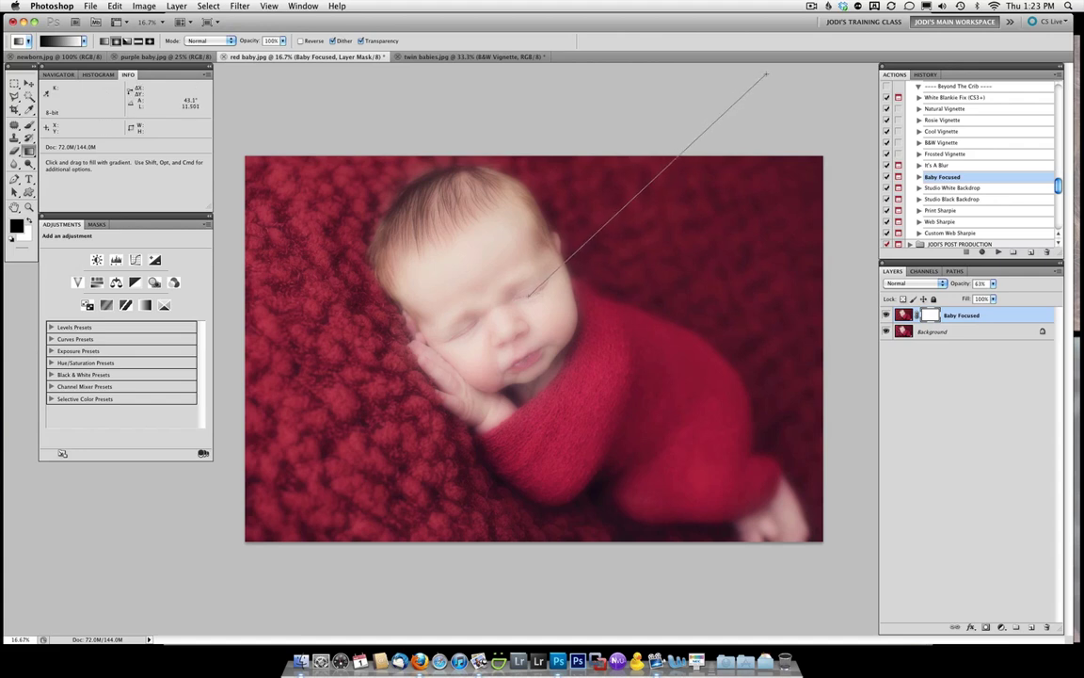
drag(766, 74, 751, 99)
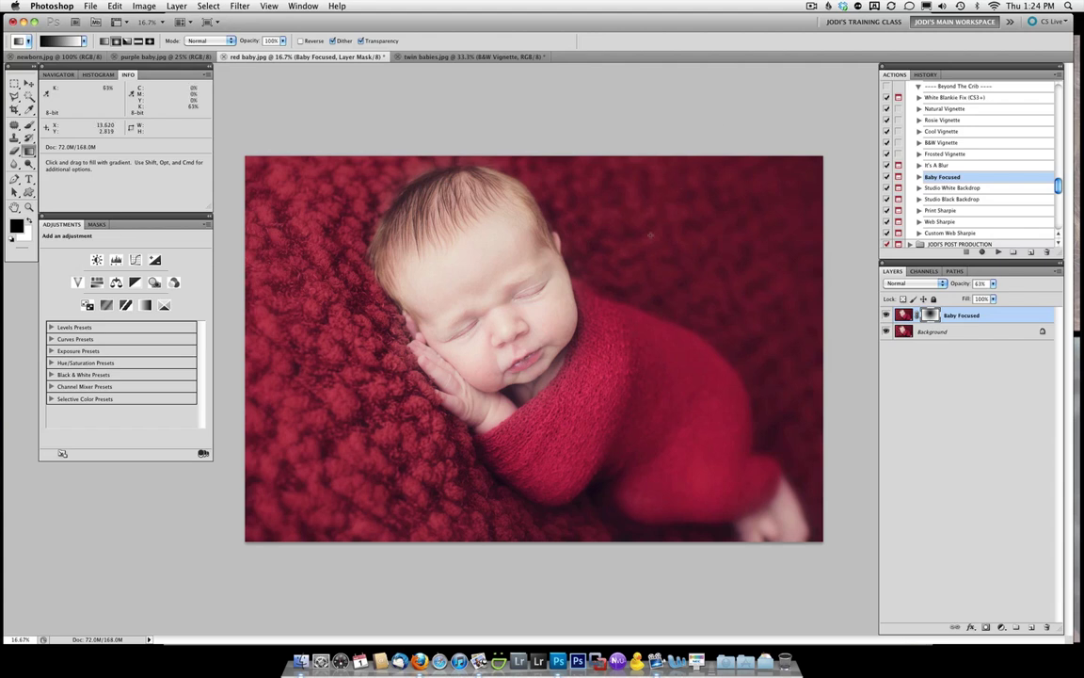
Toggle the Baby Focused layer to compare, then set a 600-size brush at 43% opacity.
click(885, 316)
click(885, 317)
click(30, 123)
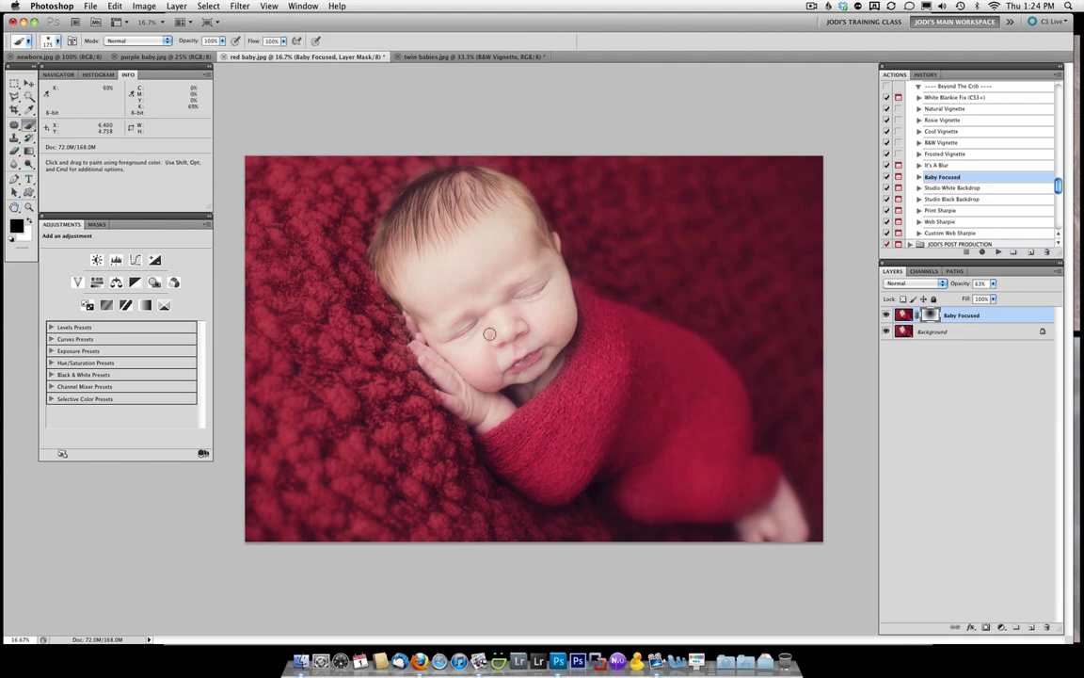
key(bracketright)
key(bracketright)
key(bracketright)
key(bracketright)
key(bracketright)
key(bracketright)
click(223, 41)
mouse_move(222, 50)
mouse_down()
mouse_move(177, 50)
mouse_move(191, 50)
mouse_up()
On the purple baby photo, run the Pick Me Up (Crisp Color) action.
key(g)
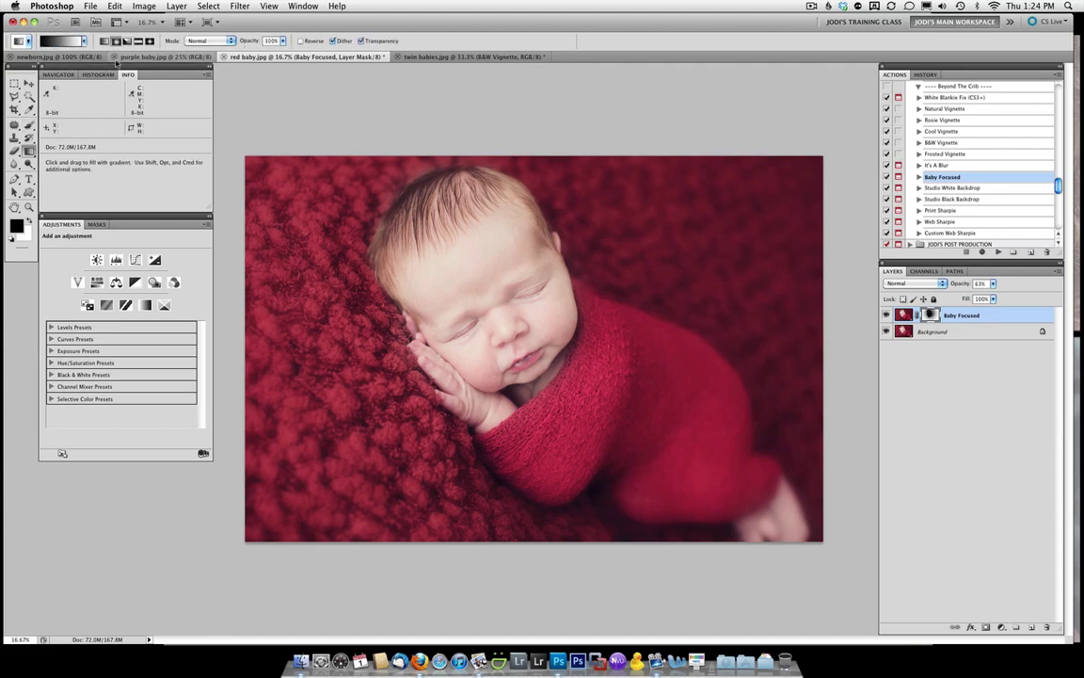
click(128, 57)
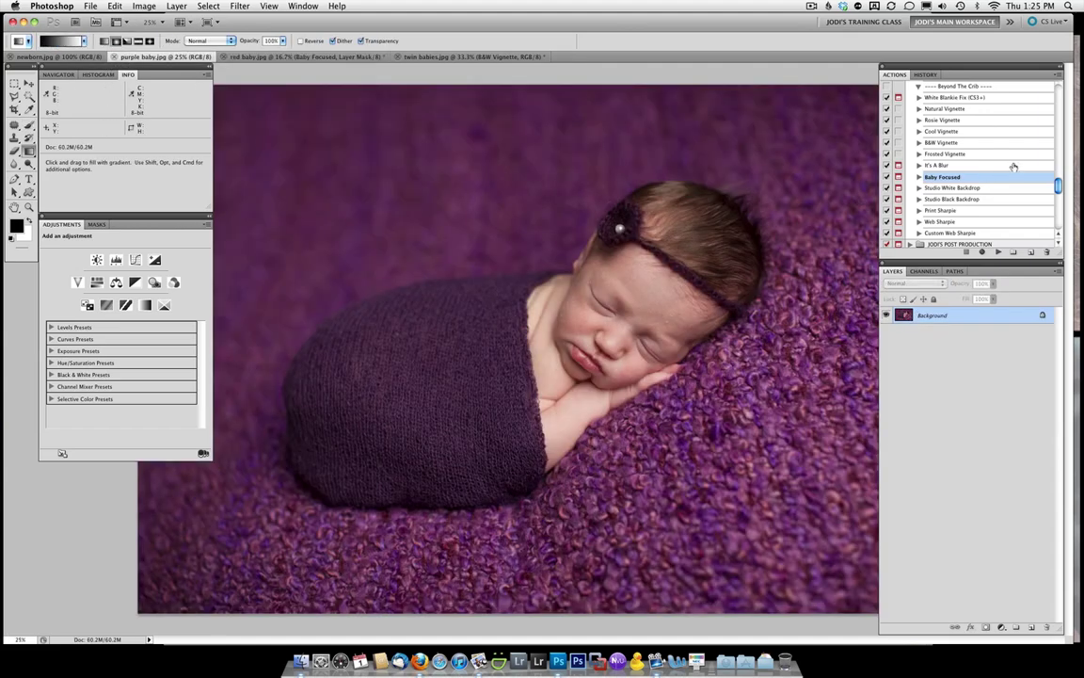
scroll(1007, 160, up, 10)
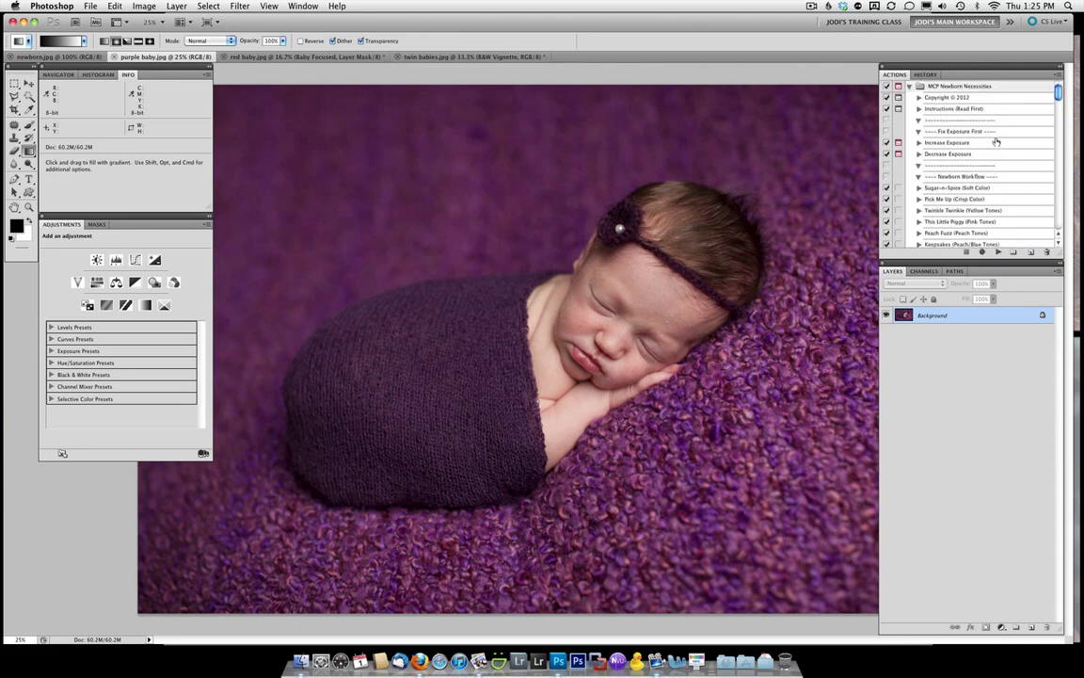
click(950, 200)
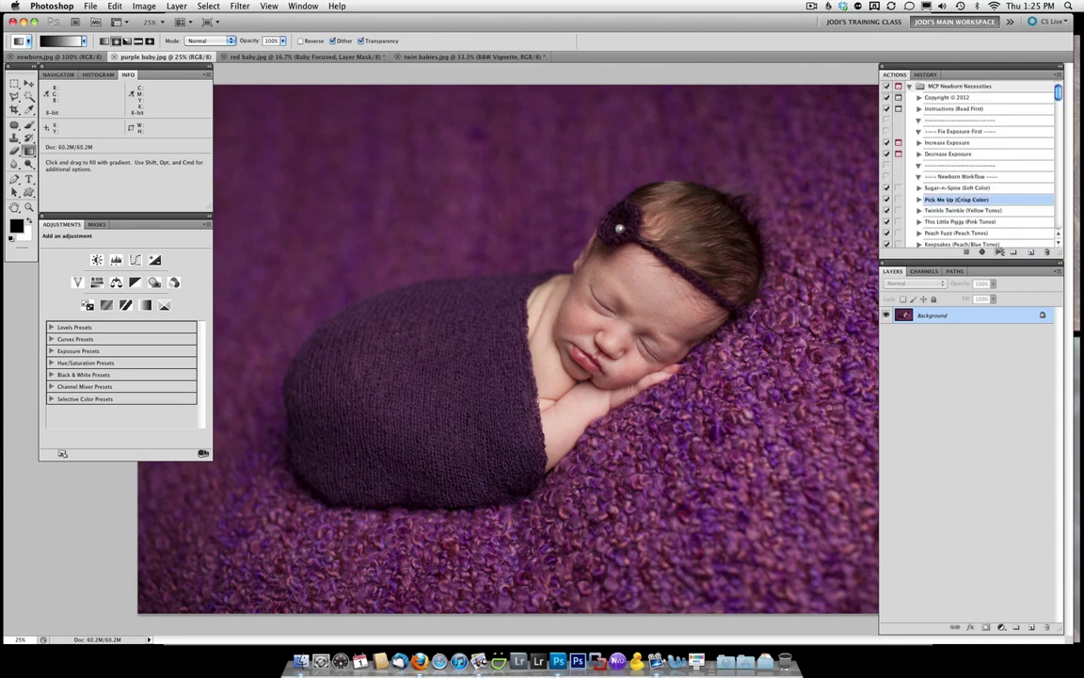
click(998, 252)
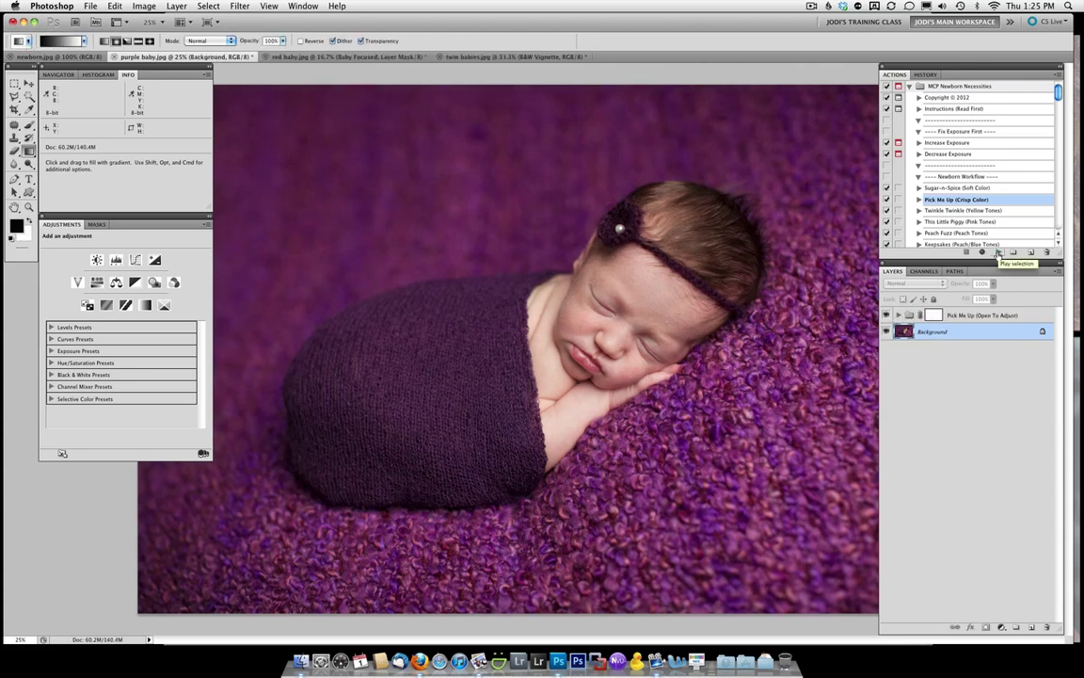
Raise the Pick Me Up group's opacity to about 80%.
click(1007, 317)
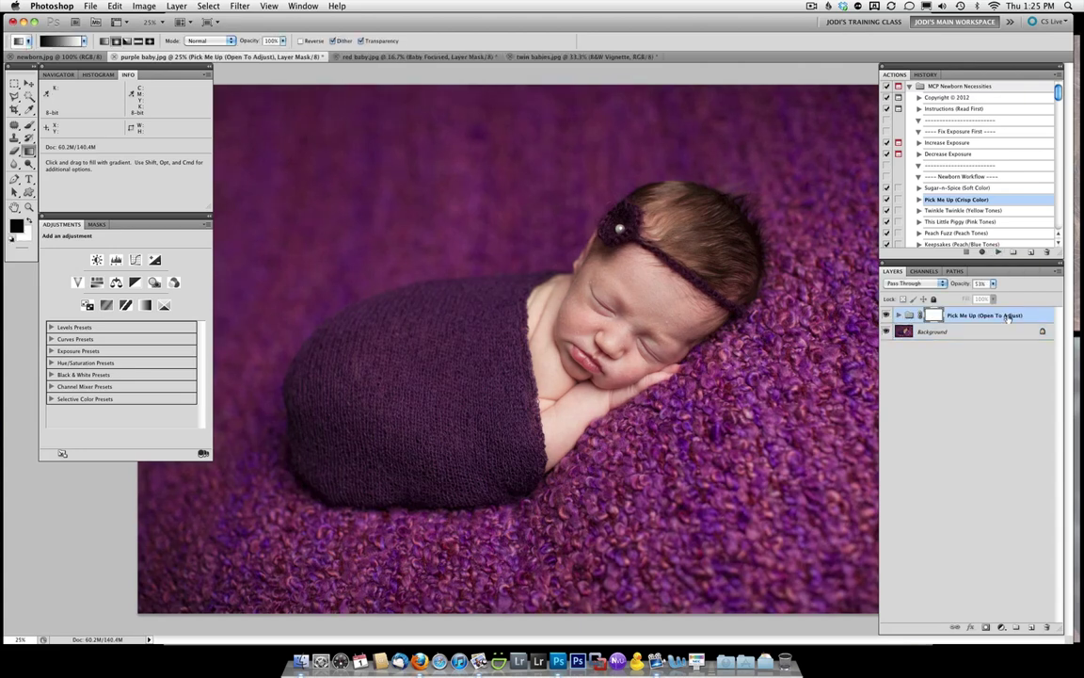
click(899, 316)
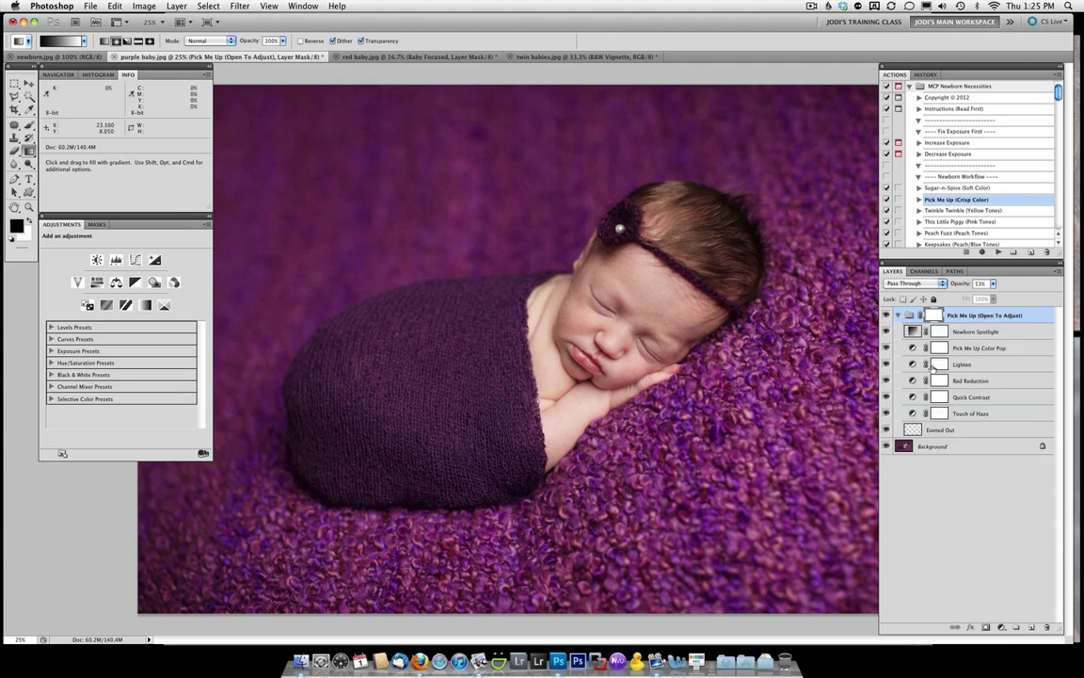
click(898, 318)
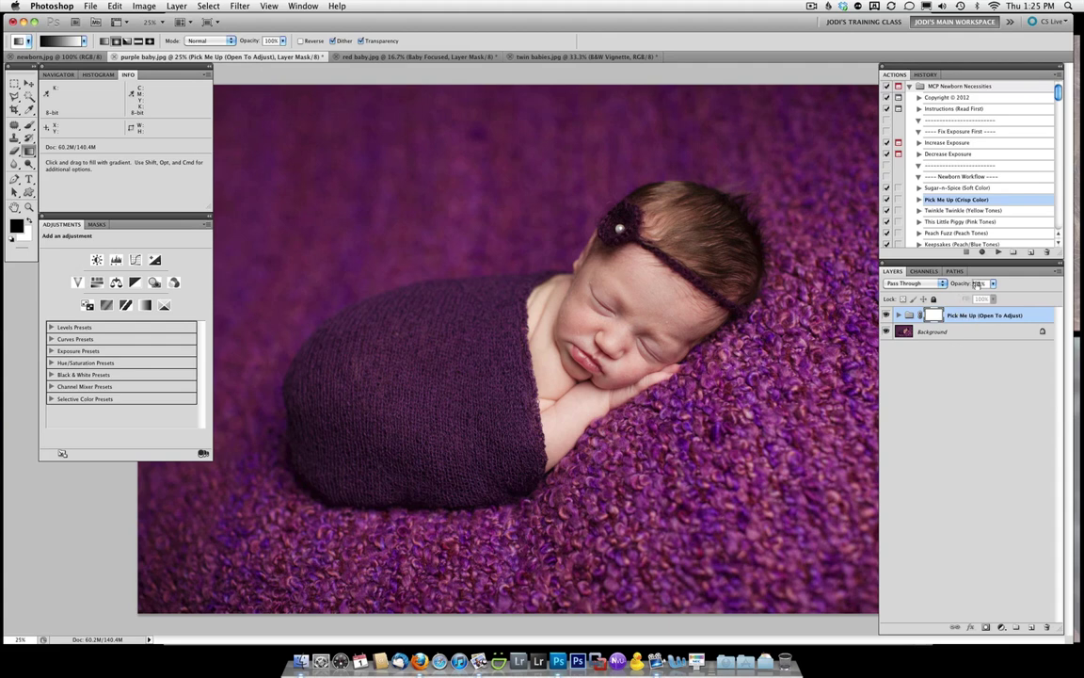
click(992, 283)
drag(995, 298, 1002, 298)
drag(1009, 298, 1011, 298)
Run the Lavender Lovey (Purple) action on the purple baby photo.
click(945, 378)
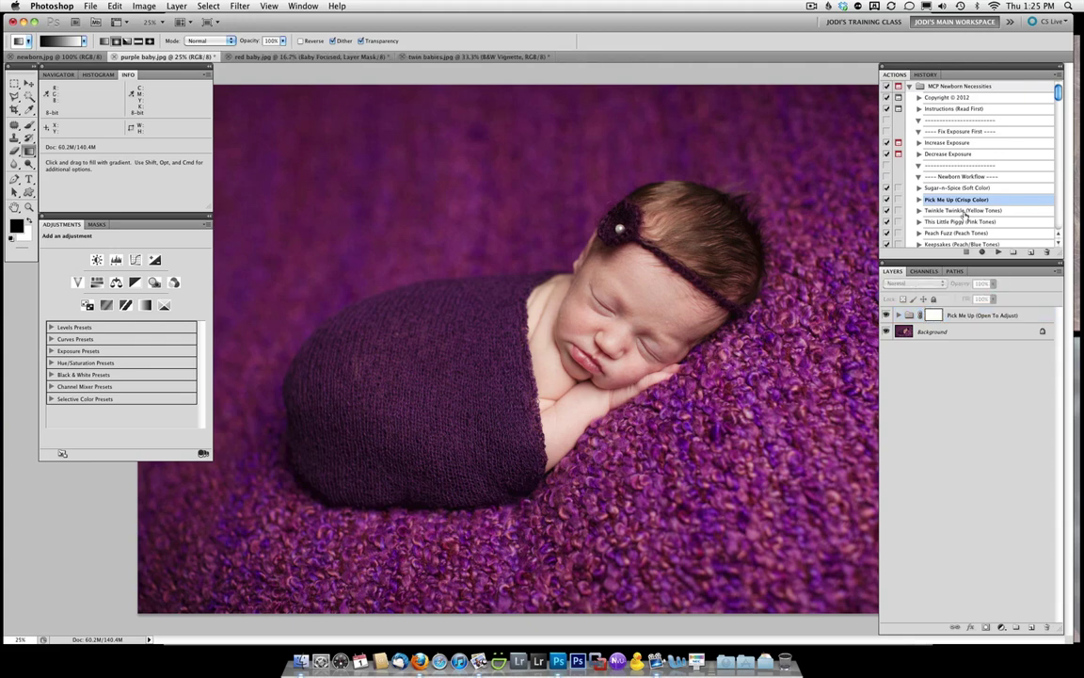
scroll(965, 211, down, 5)
scroll(965, 211, down, 5)
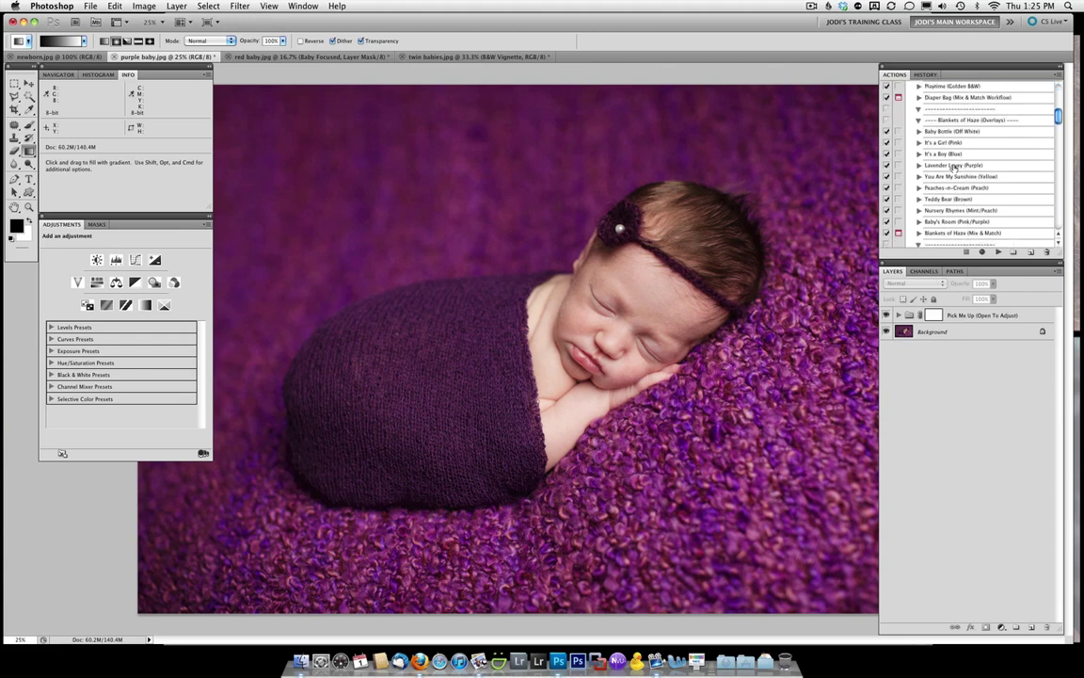
click(955, 166)
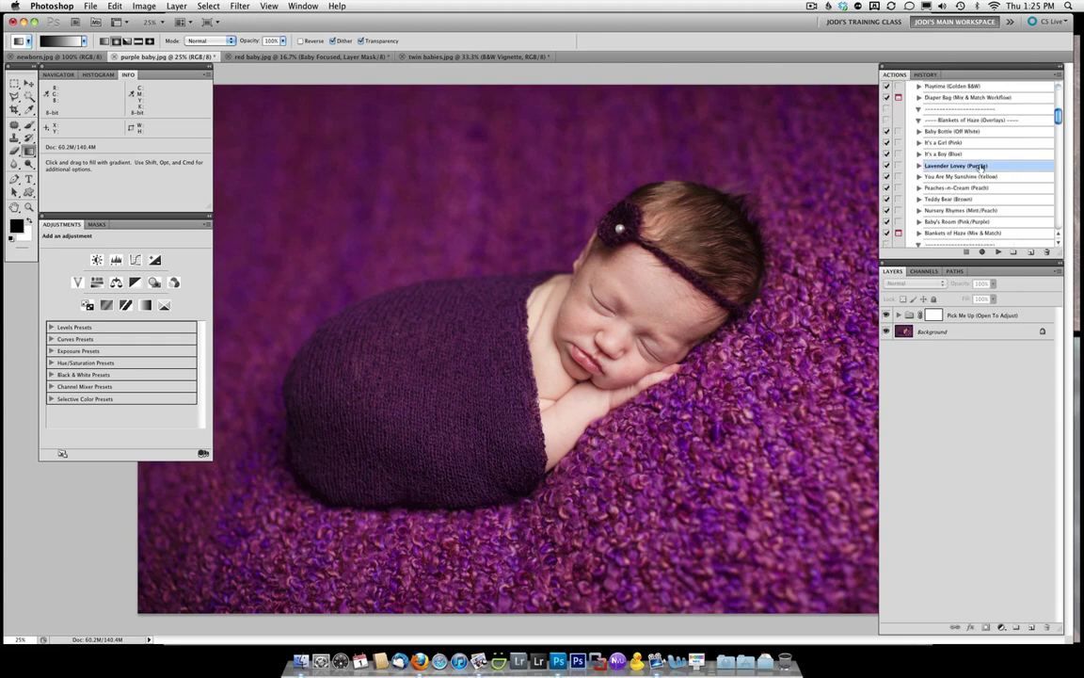
click(998, 252)
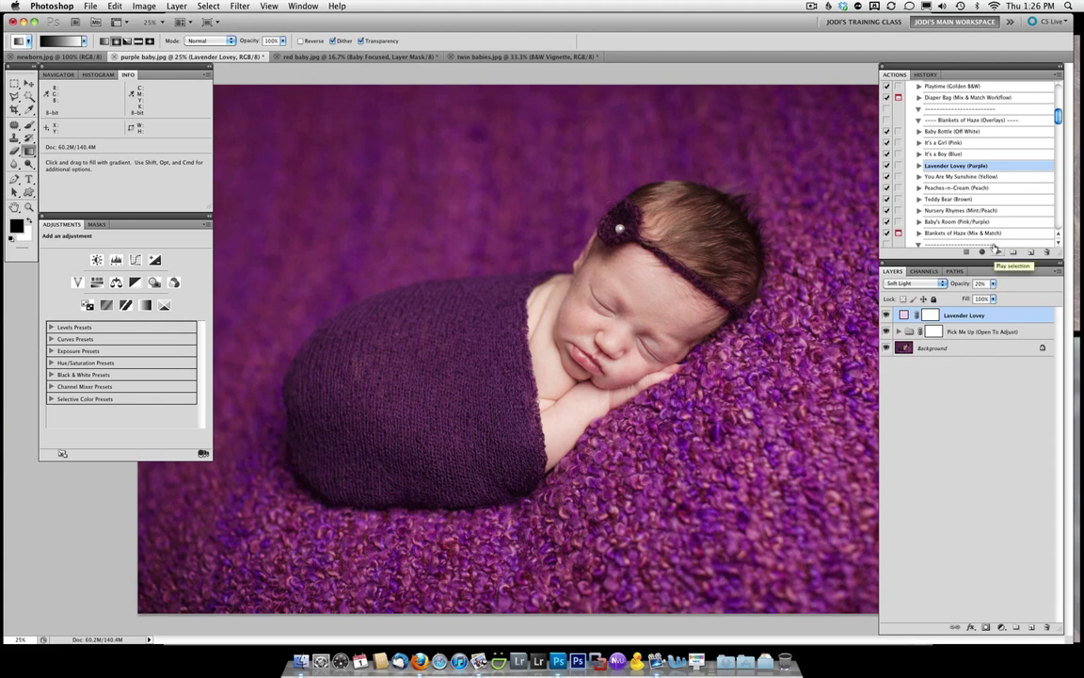
Run the Paint On Formula (Mix & Match) action.
scroll(989, 199, down, 5)
scroll(990, 199, down, 1)
scroll(989, 198, down, 1)
scroll(989, 199, down, 6)
scroll(990, 198, down, 3)
click(984, 187)
click(998, 251)
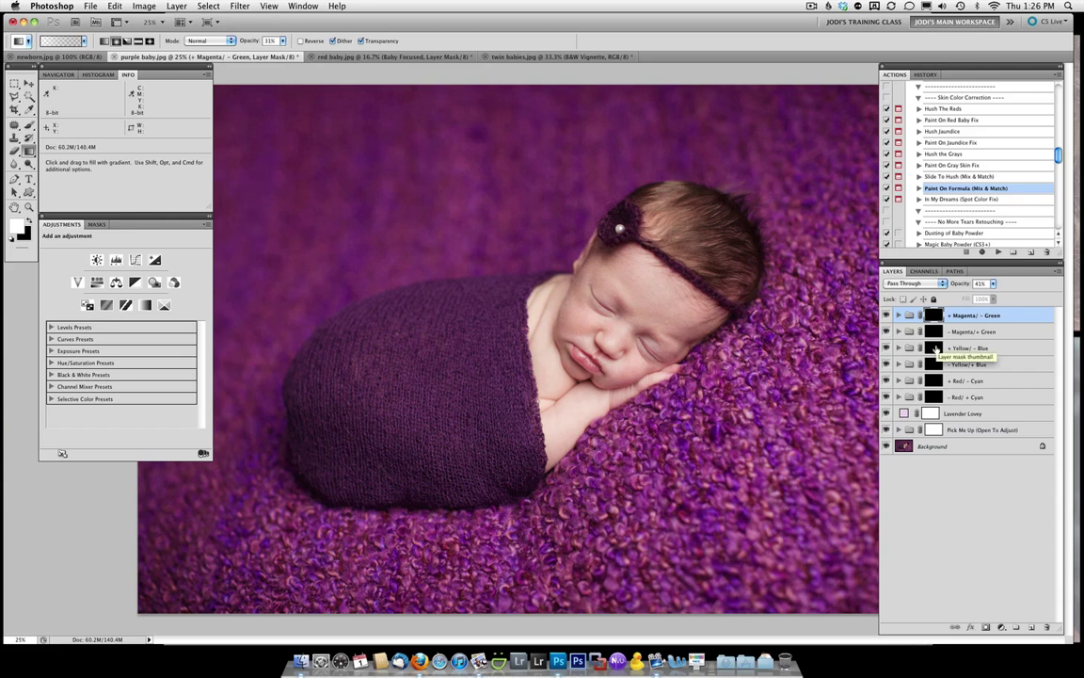
Paint the + Yellow/ - Blue and + Red/ - Cyan masks over the baby's face and eyes.
click(936, 350)
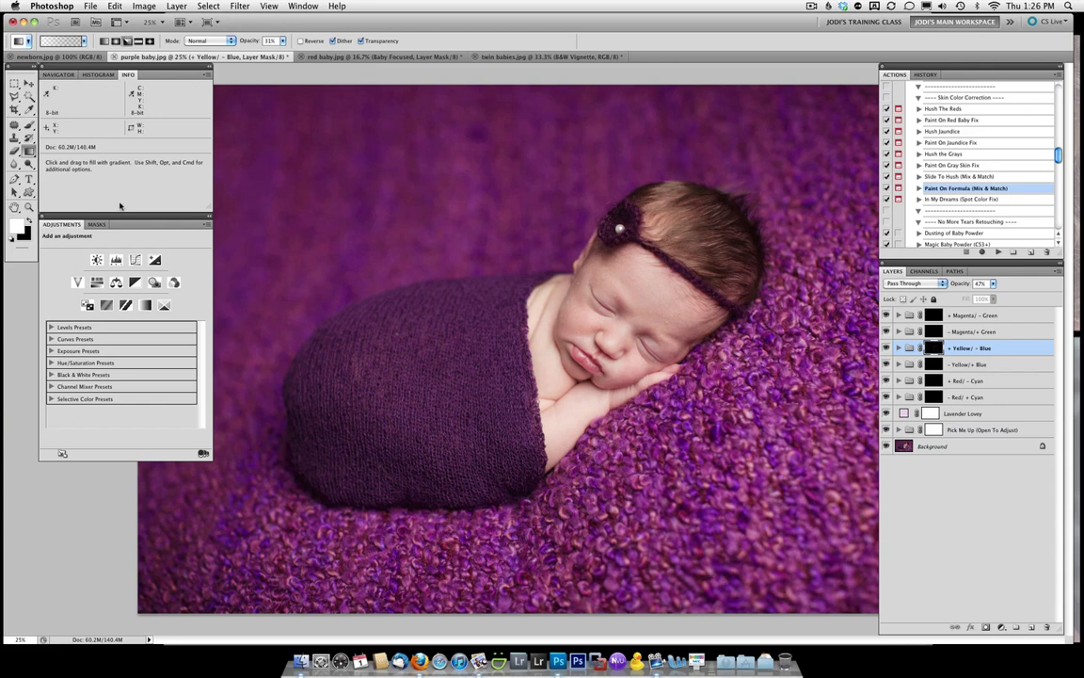
key(b)
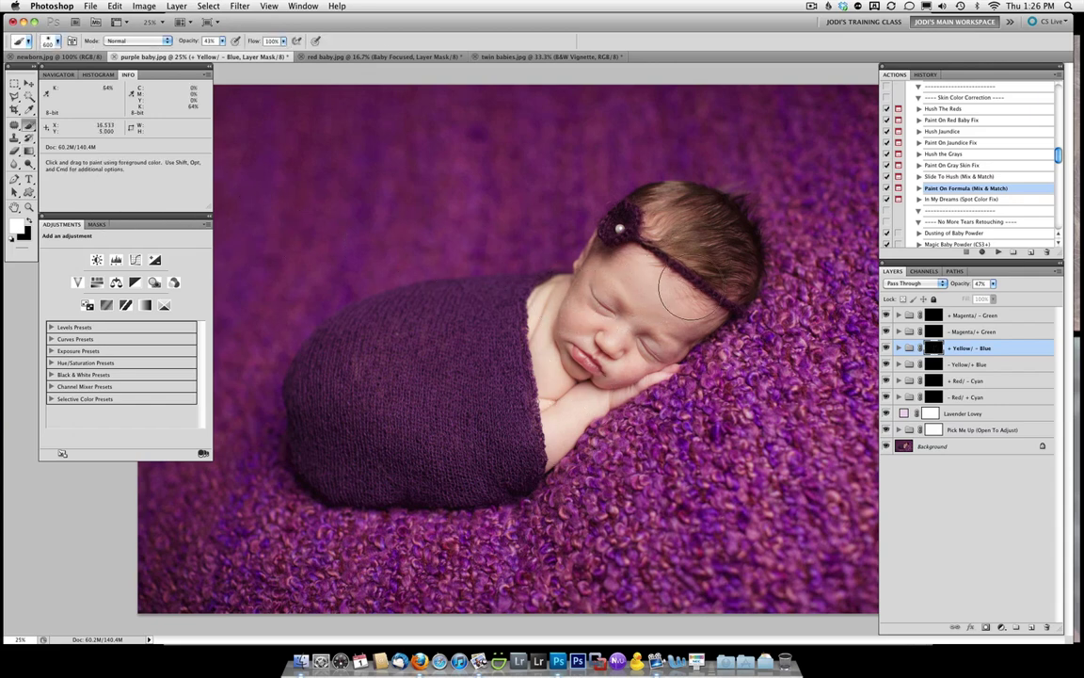
mouse_move(685, 298)
mouse_down()
mouse_move(612, 271)
mouse_move(538, 288)
mouse_up()
click(934, 381)
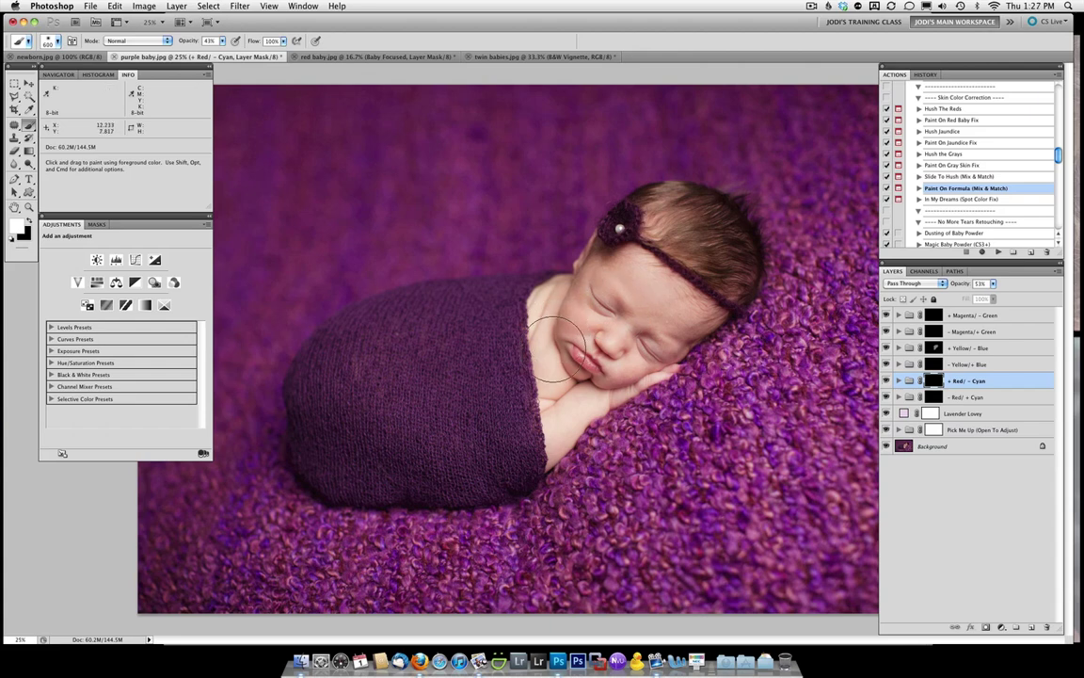
drag(659, 212, 670, 233)
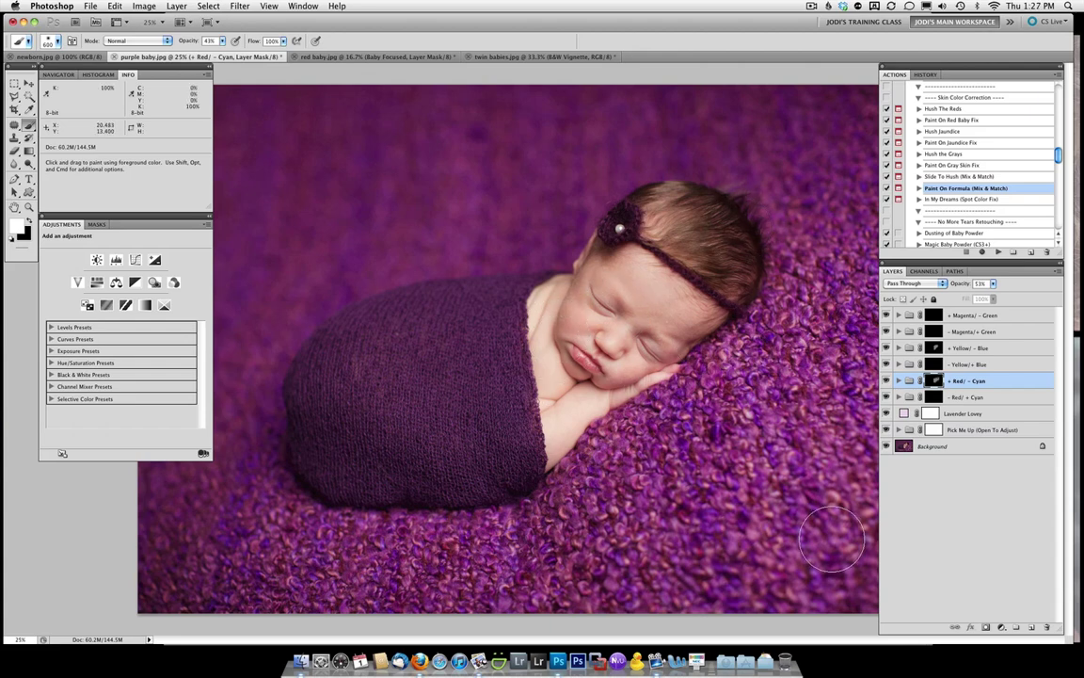
Start the Dusting of Baby Powder action.
click(956, 232)
scroll(970, 179, down, 3)
click(997, 252)
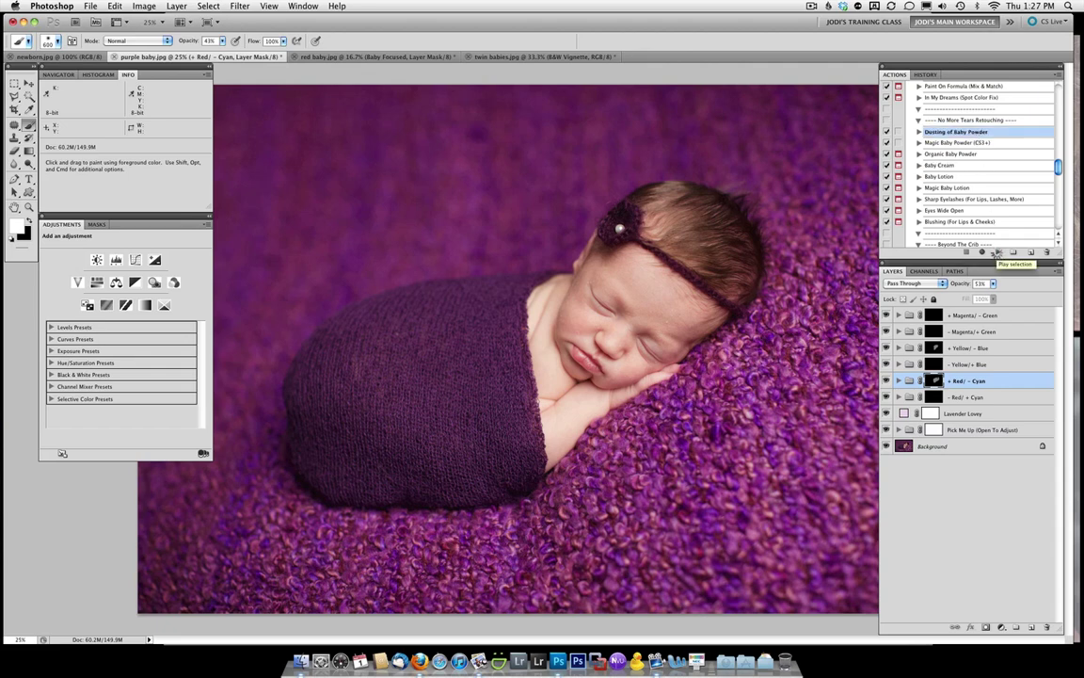
Add a Baby Powder layer (Screen, 56%) and paint 40% Baby Lotion smoothing across the forehead.
click(998, 252)
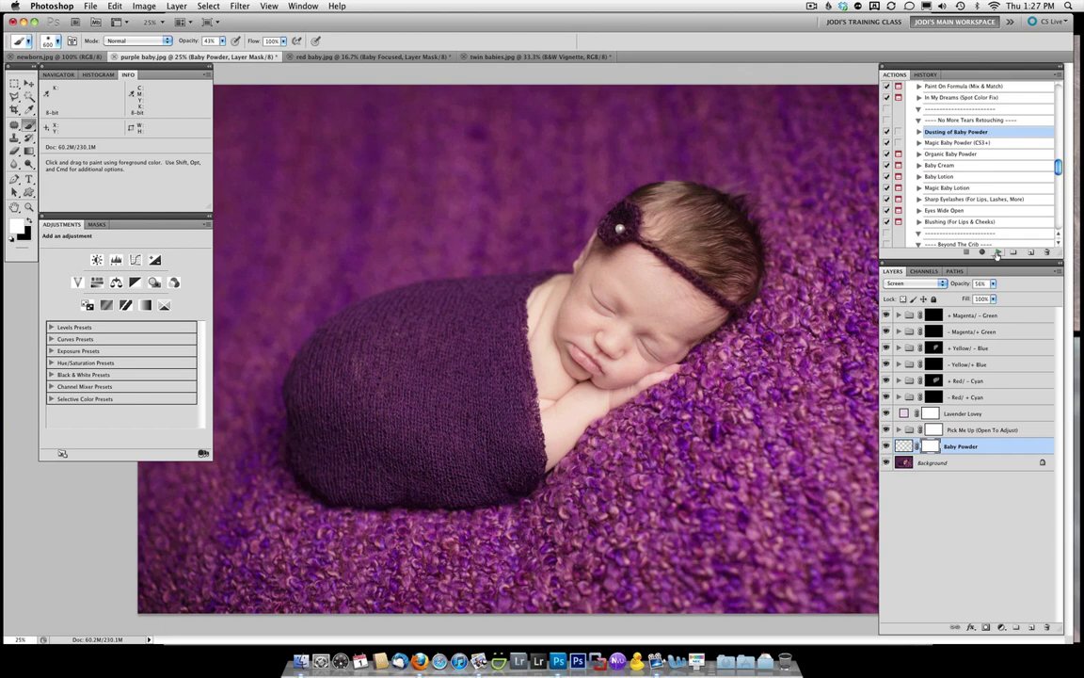
super+double_click(942, 177)
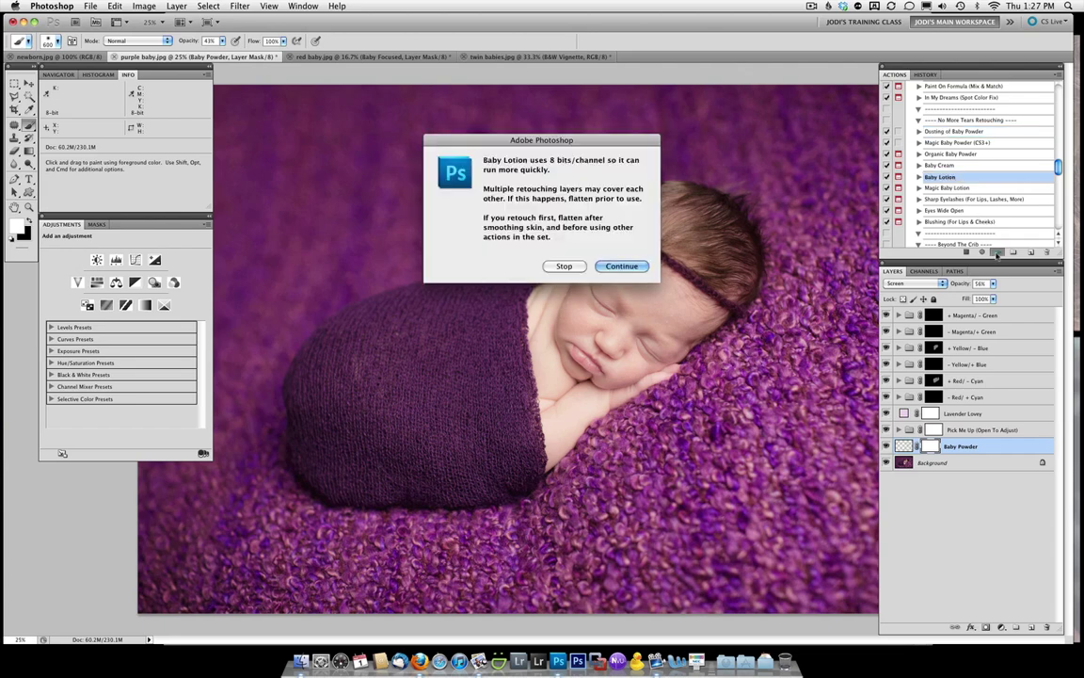
click(631, 266)
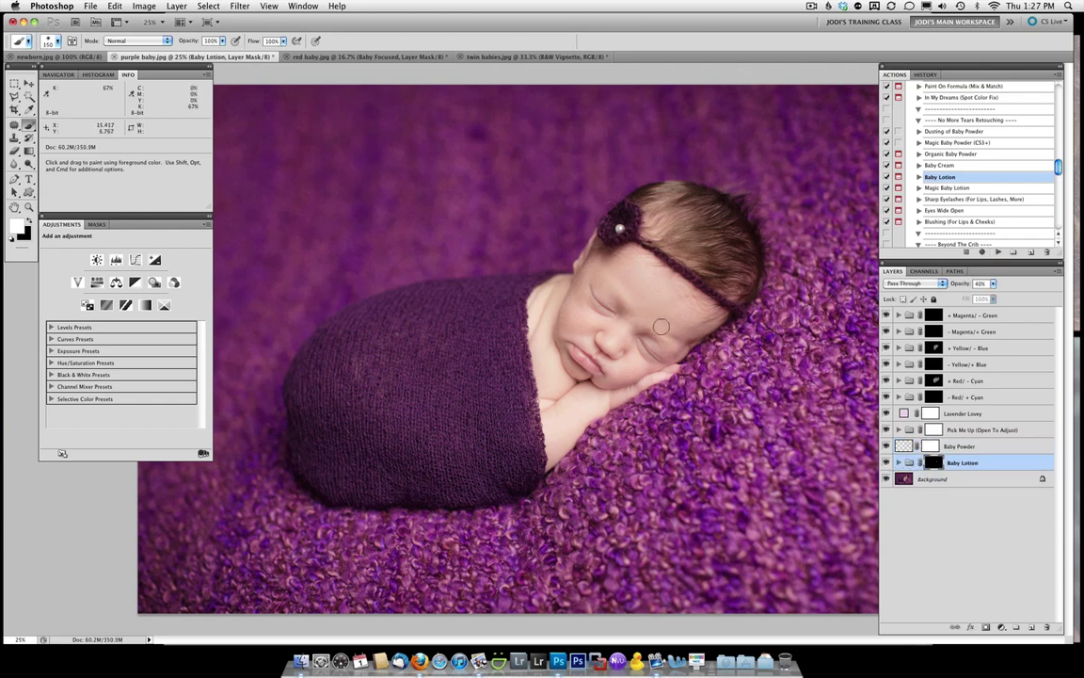
mouse_move(662, 323)
mouse_down()
mouse_move(630, 283)
mouse_move(581, 289)
mouse_up()
Add a Sharp Eyelashes (For Lips, Lashes, More) group to purple baby.jpg and zoom out to the whole photo.
scroll(946, 186, down, 2)
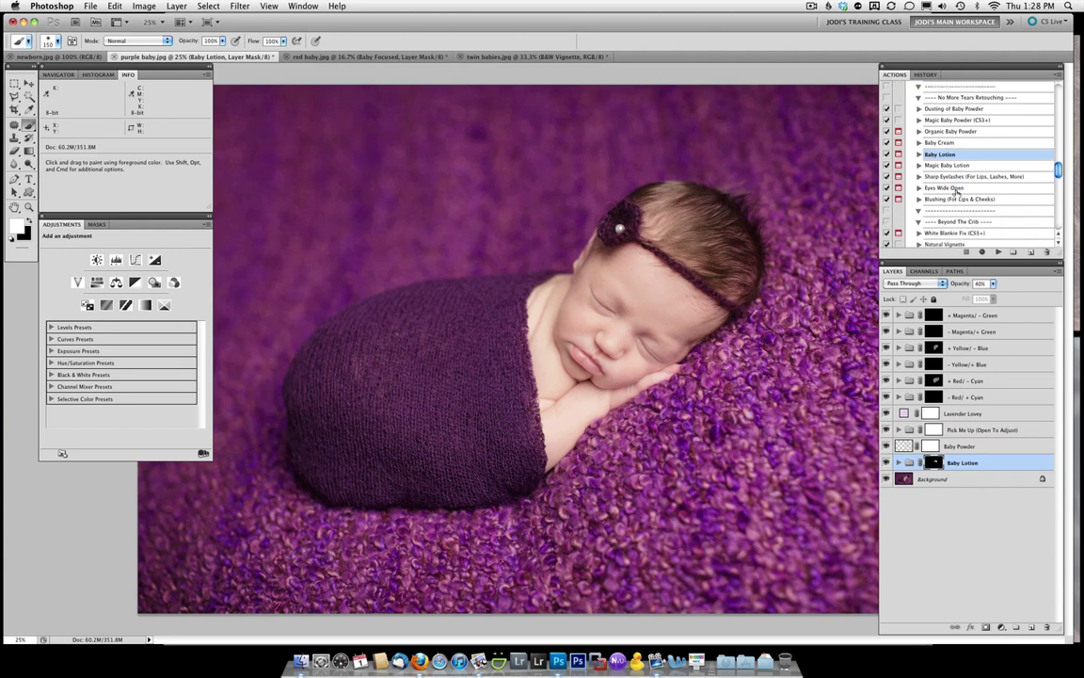
click(952, 177)
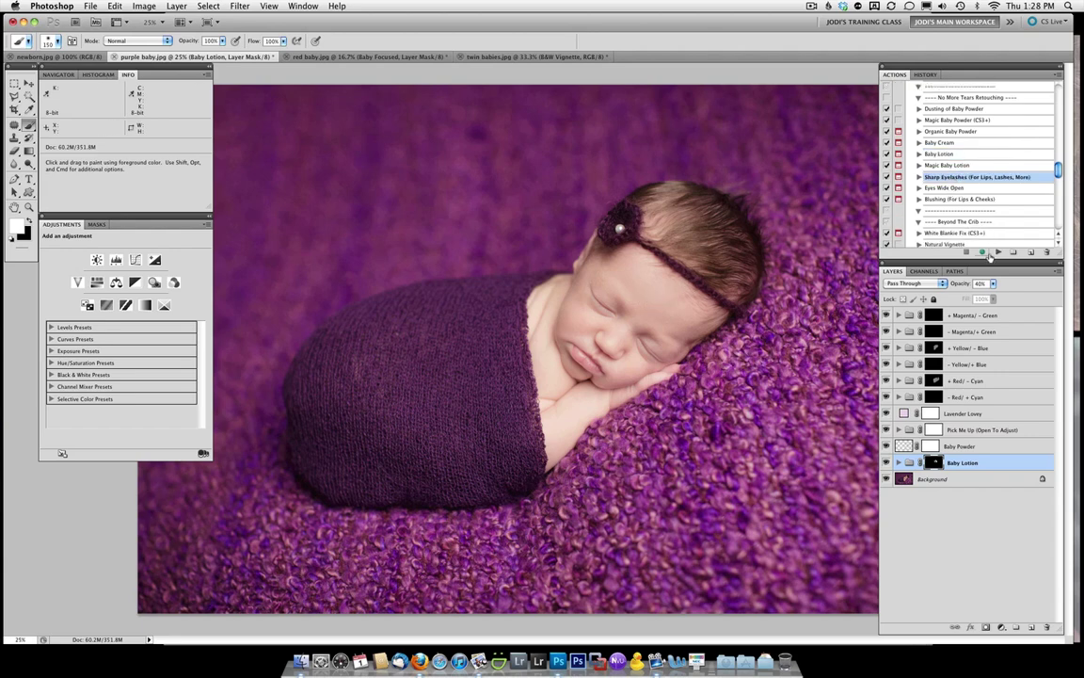
click(996, 251)
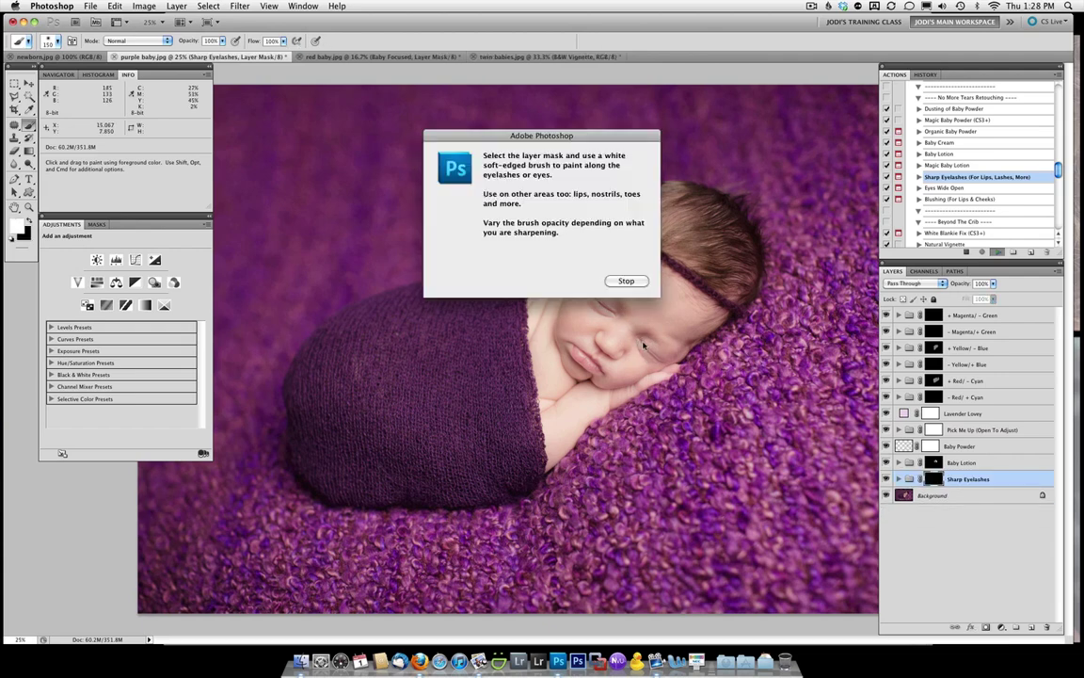
click(634, 283)
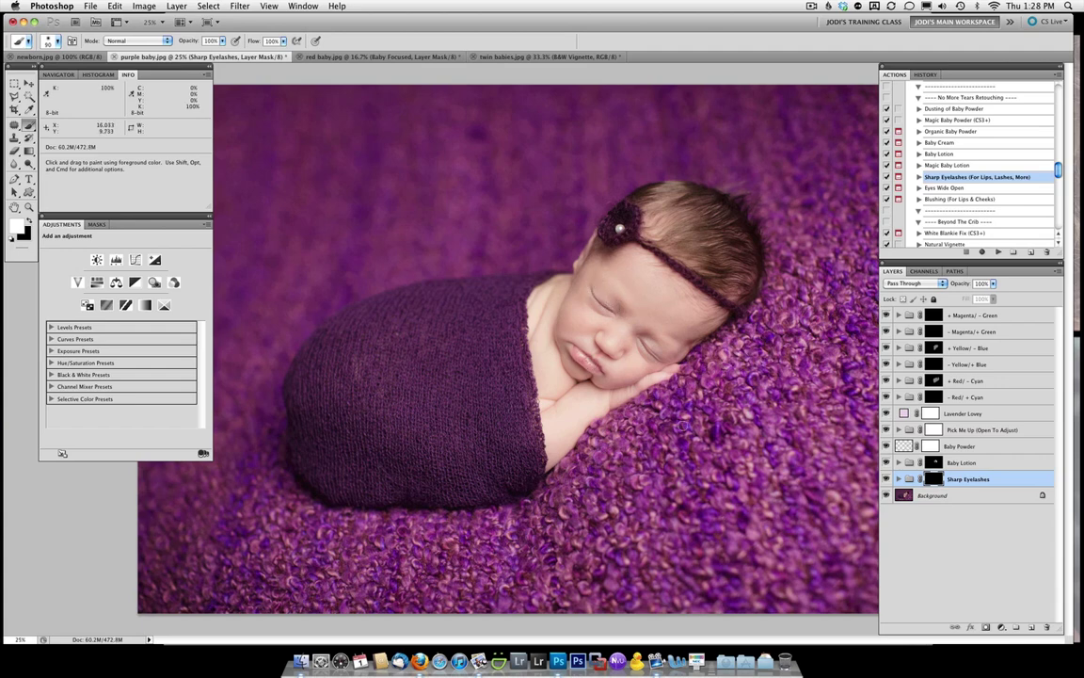
key(super+minus)
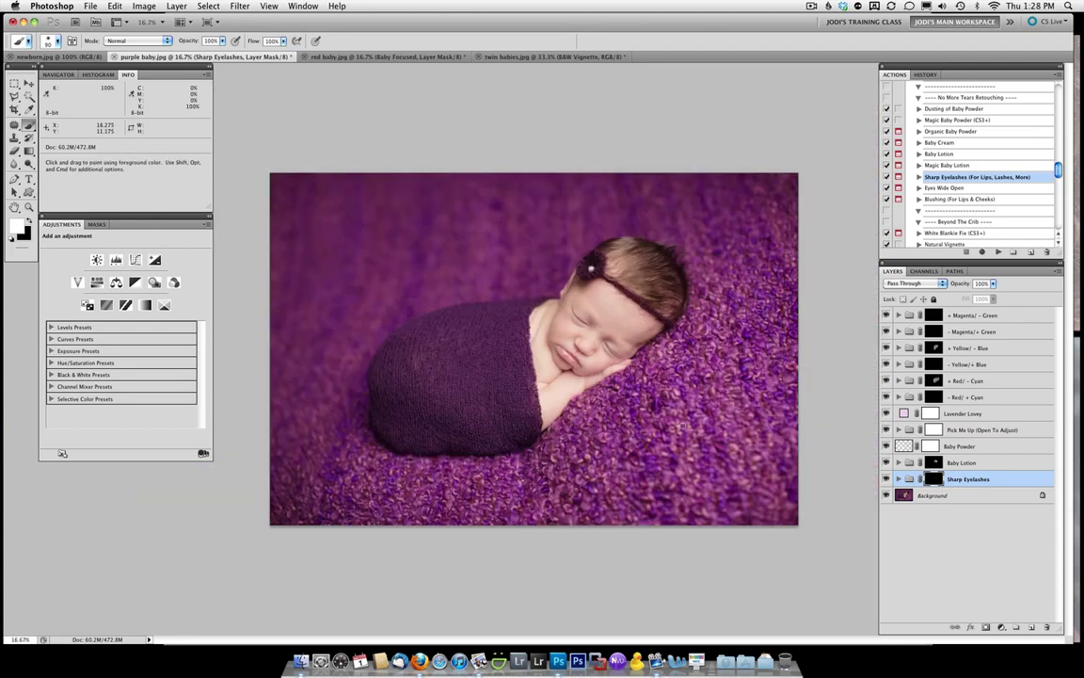
Save purple baby.jpg's edits as Snapshot 1 and compare the original against the retouched version.
click(925, 75)
scroll(980, 204, up, 10)
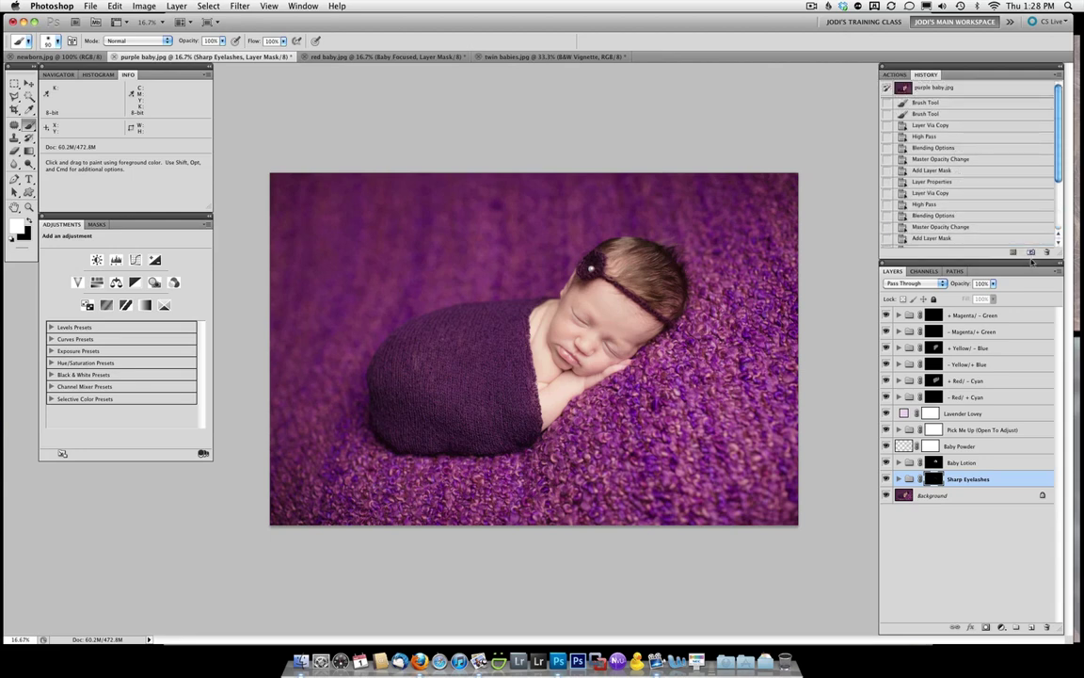
click(1031, 252)
click(924, 89)
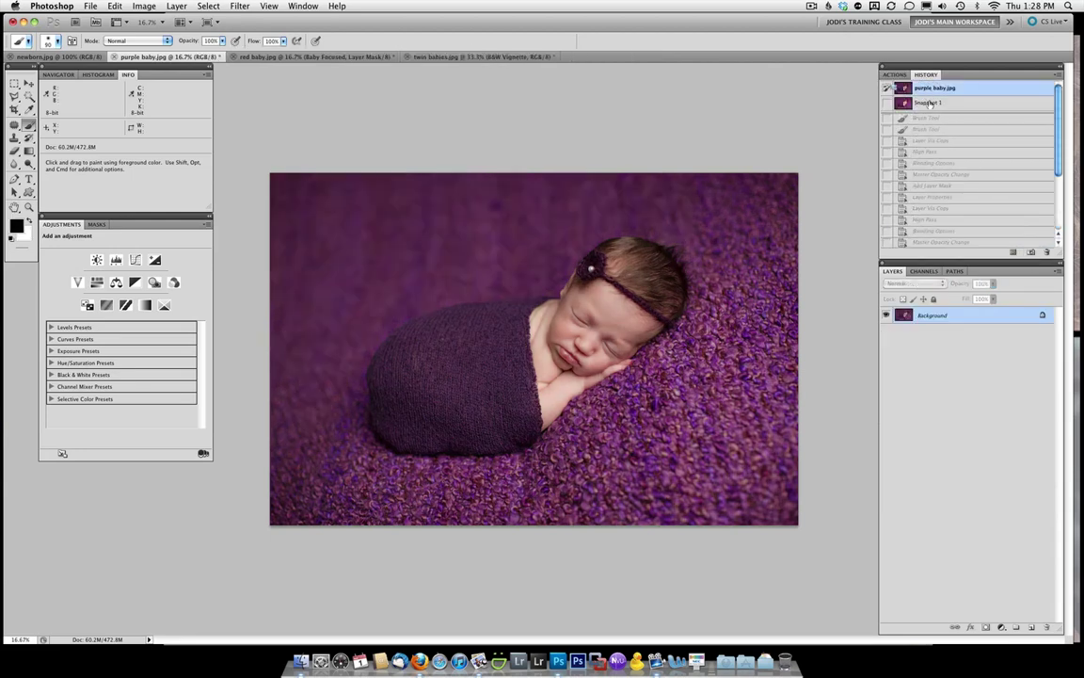
click(929, 103)
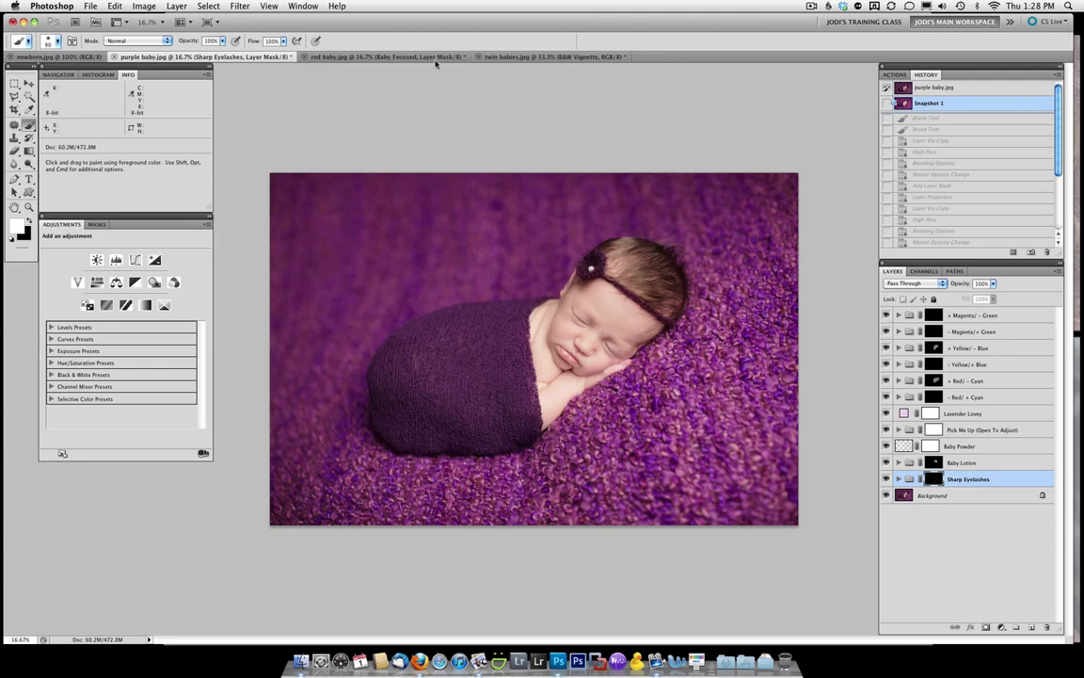
Snapshot red baby.jpg's edits and compare its original with the retouched state.
click(386, 56)
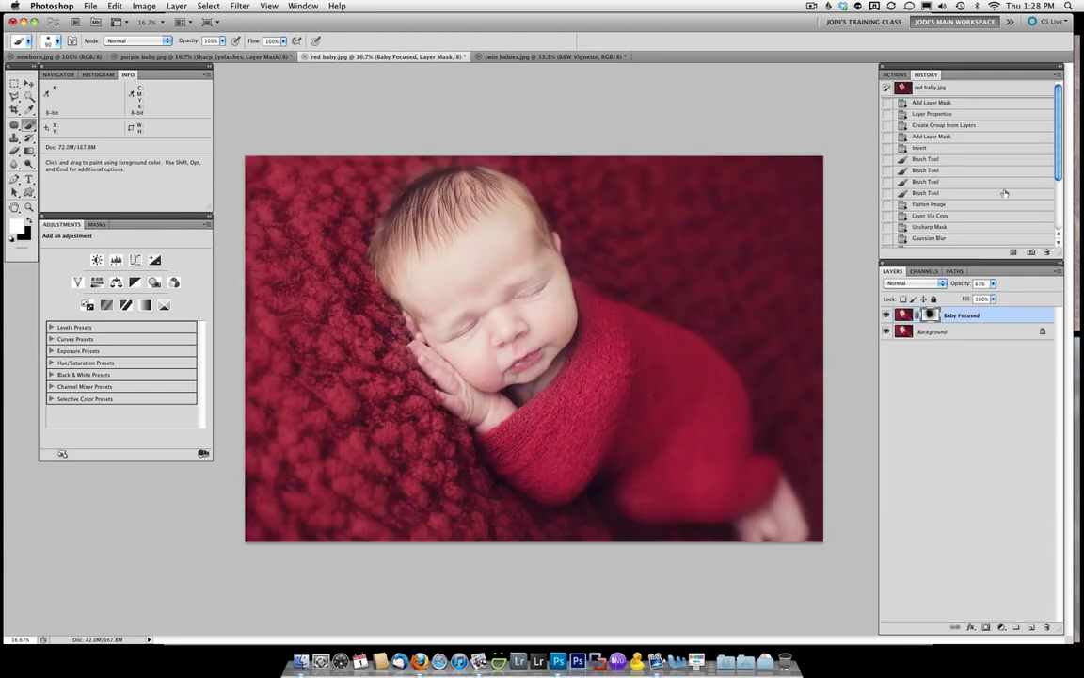
click(1031, 252)
click(927, 88)
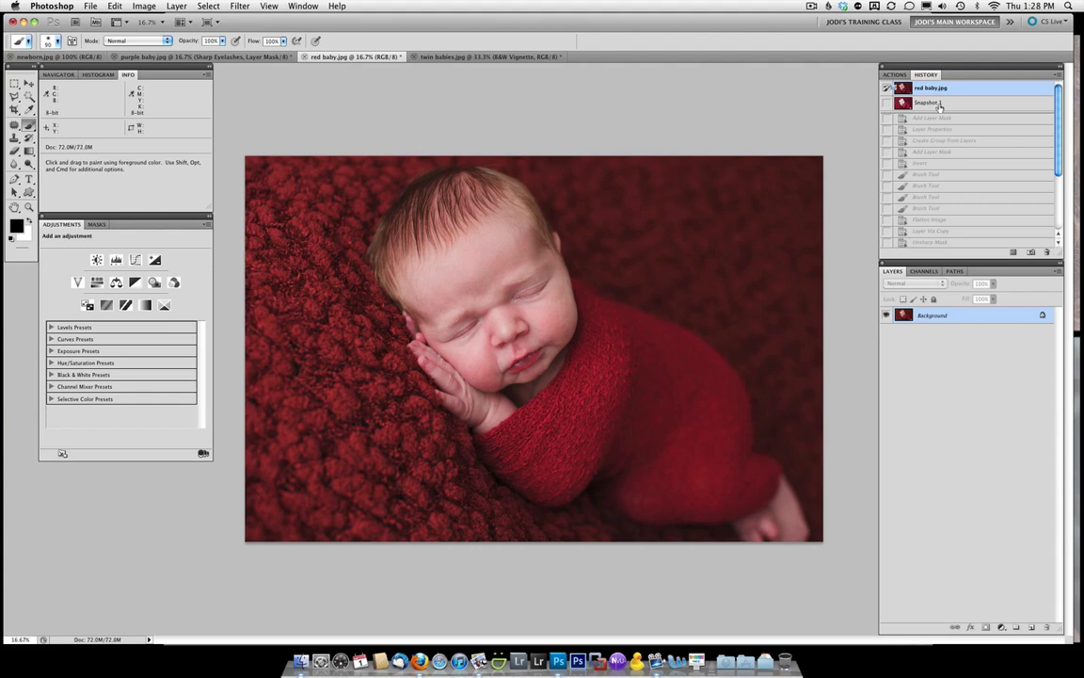
click(938, 105)
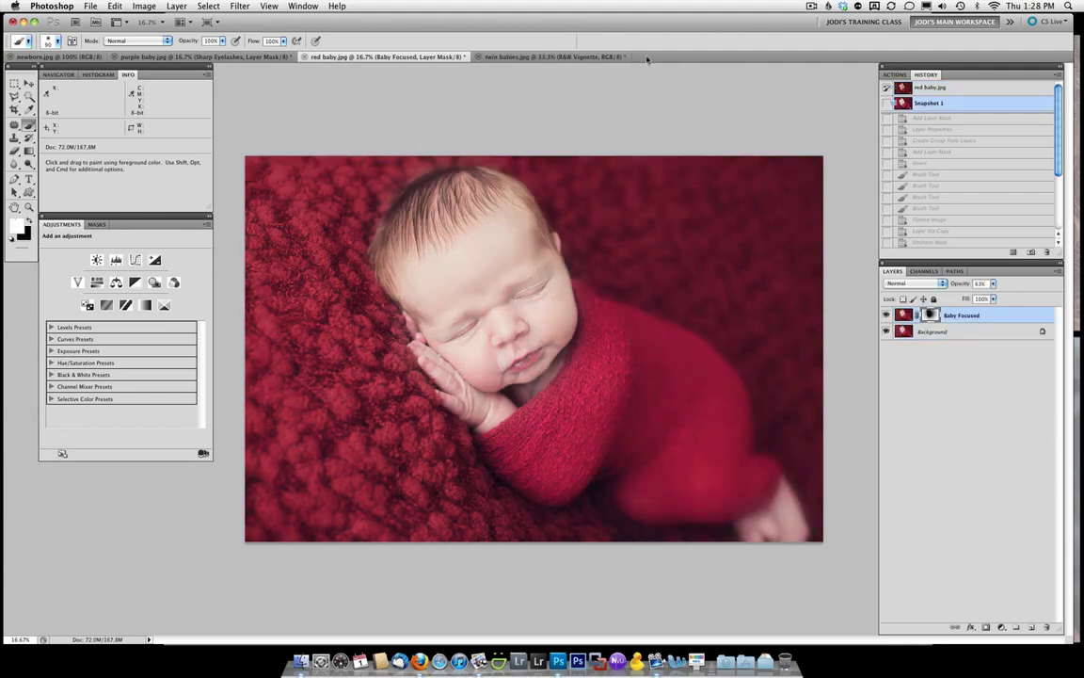
Compare the original colour twin babies.jpg with its black-and-white retouch, ending on the edited state.
click(604, 57)
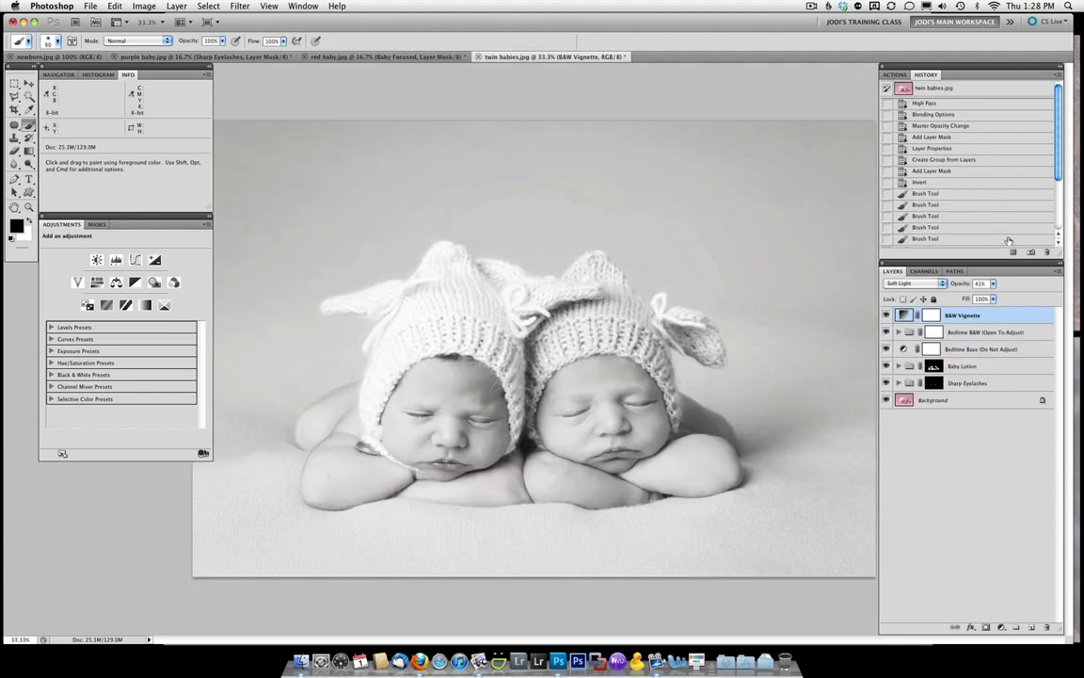
scroll(927, 228, up, 1)
click(936, 89)
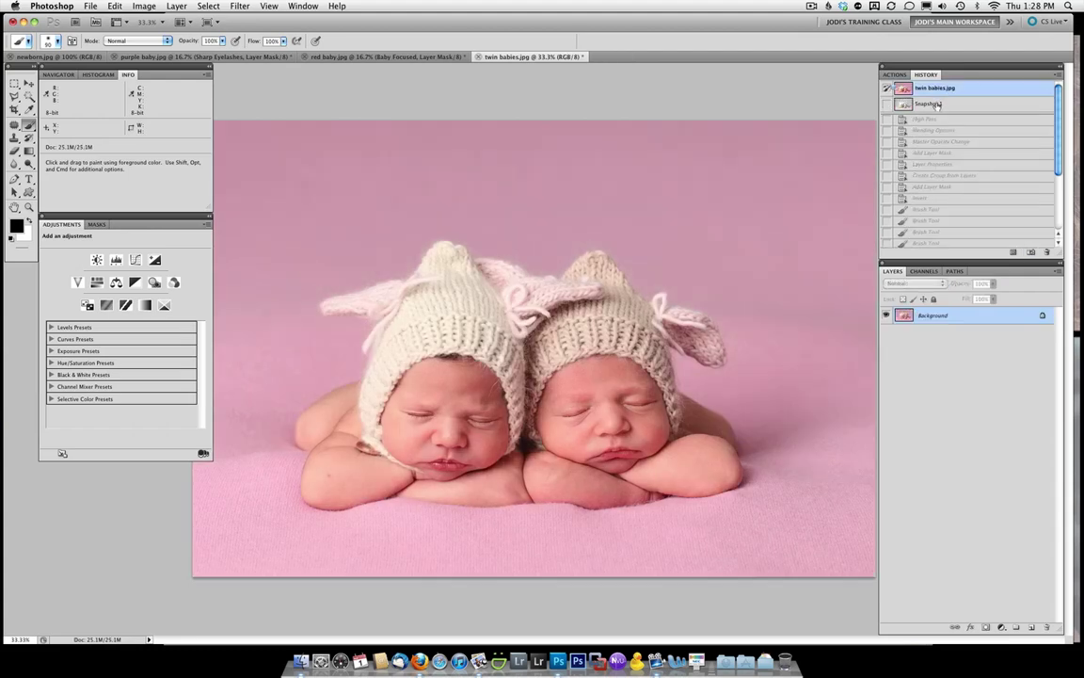
click(936, 104)
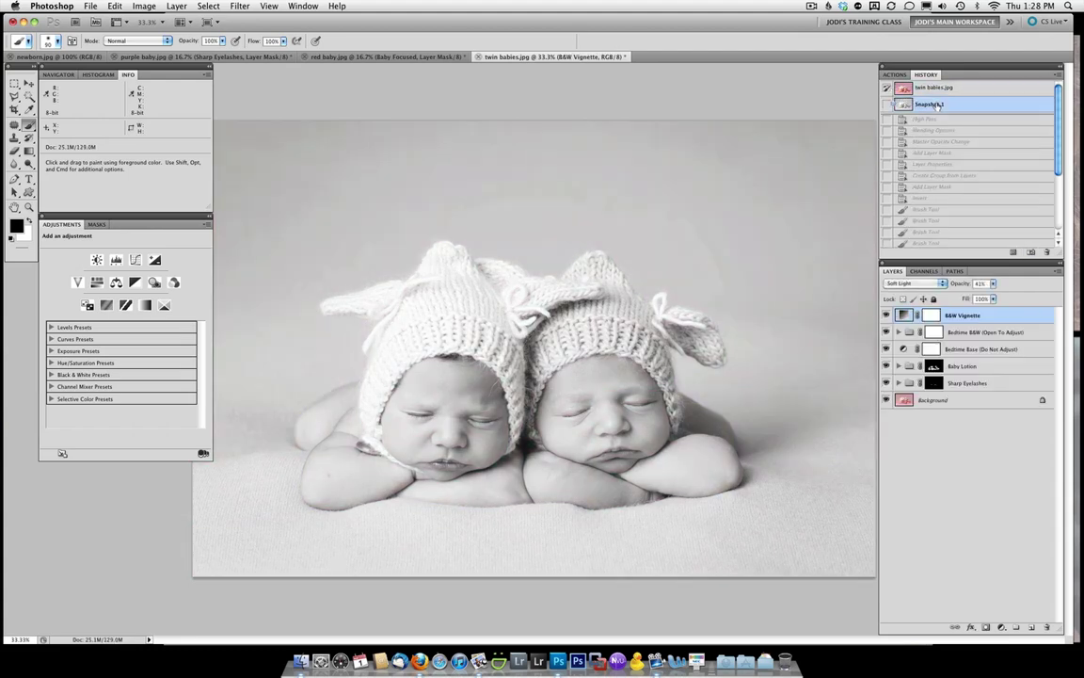